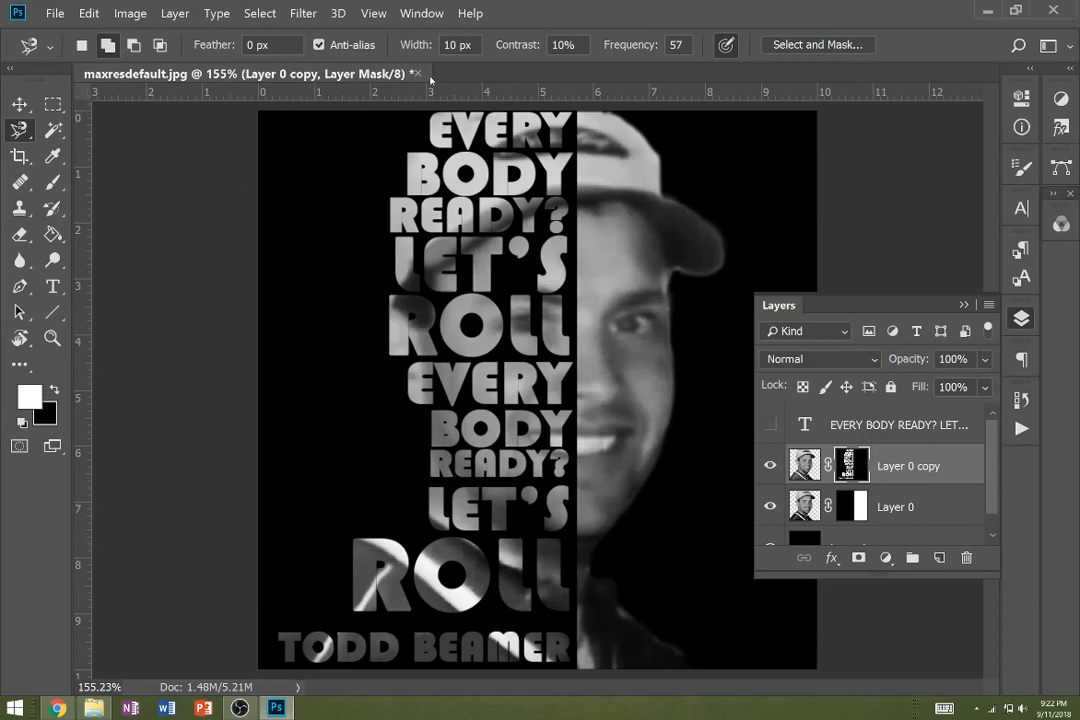
# - Close the edited maxresdefault.jpg document without saving its changes
pyautogui.click(419, 75)
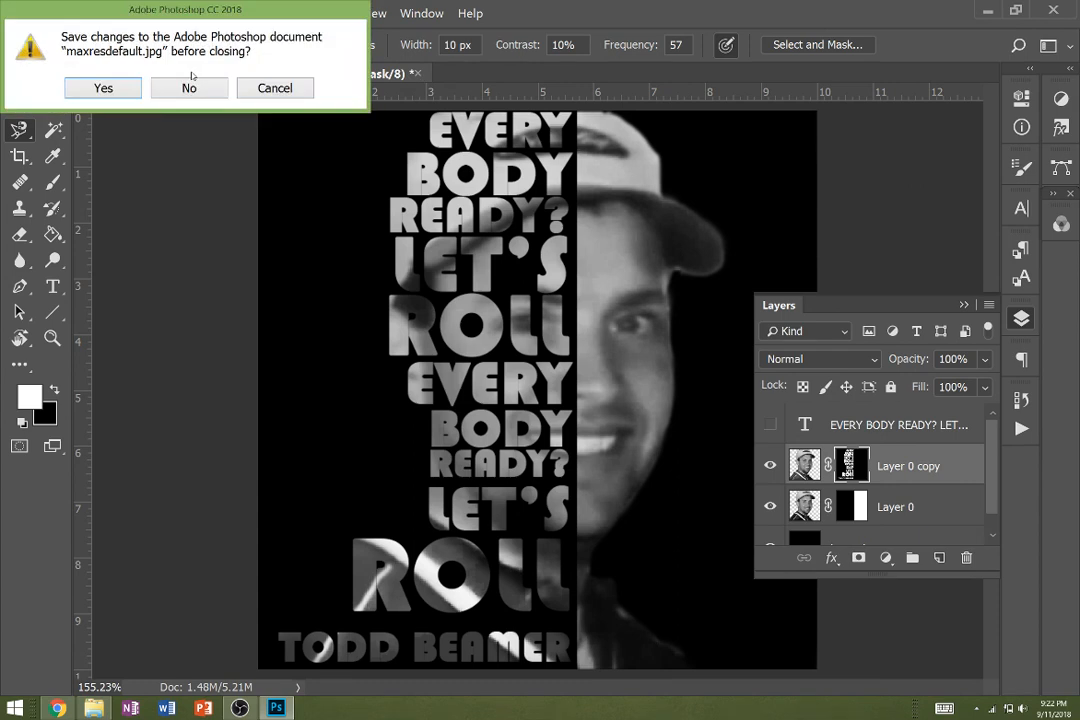
pyautogui.click(190, 88)
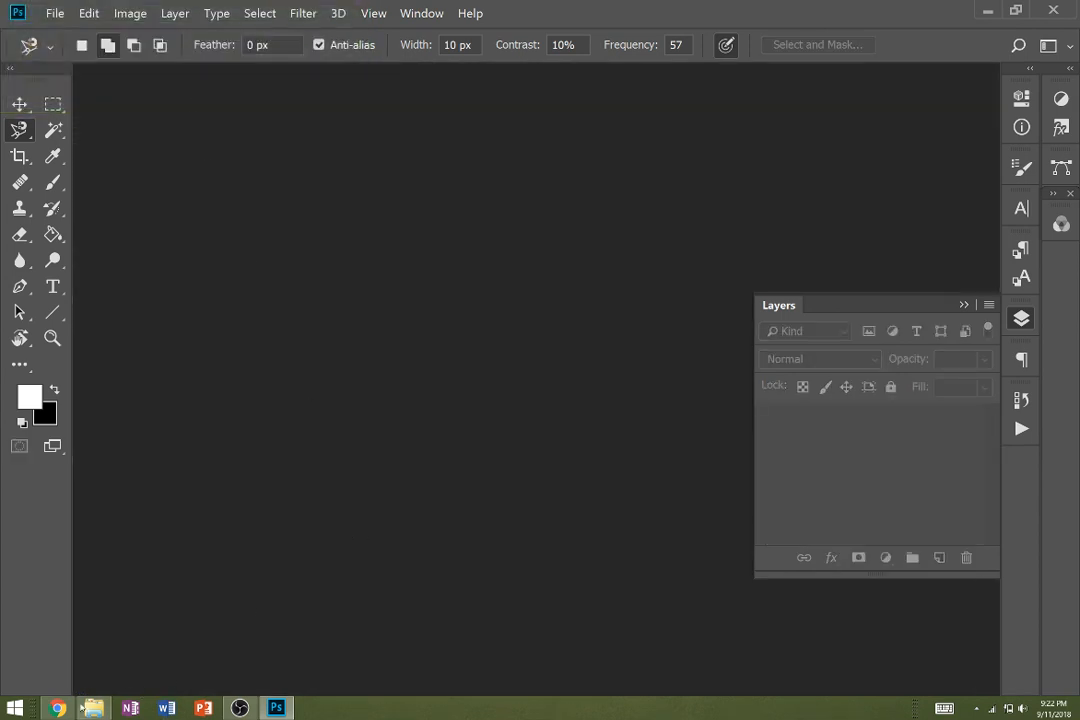
# - Switch to Chrome, show the downloaded maxresdefault.jpg in its book cover folder, and open it in Photoshop
pyautogui.click(62, 709)
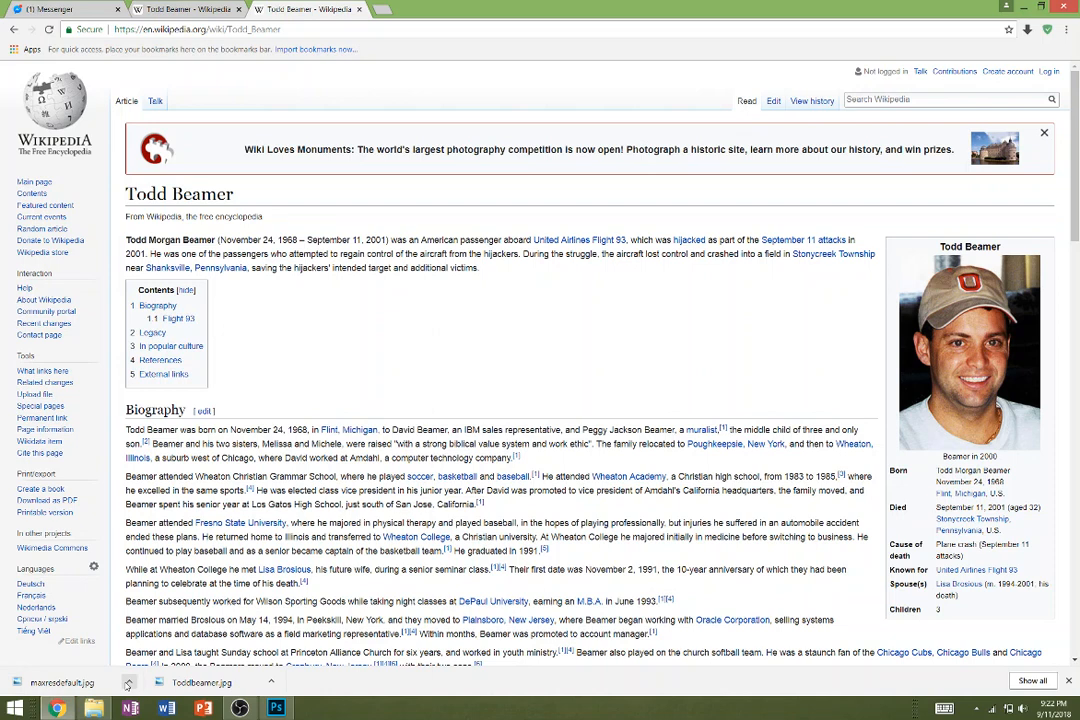
pyautogui.click(127, 684)
pyautogui.click(133, 550)
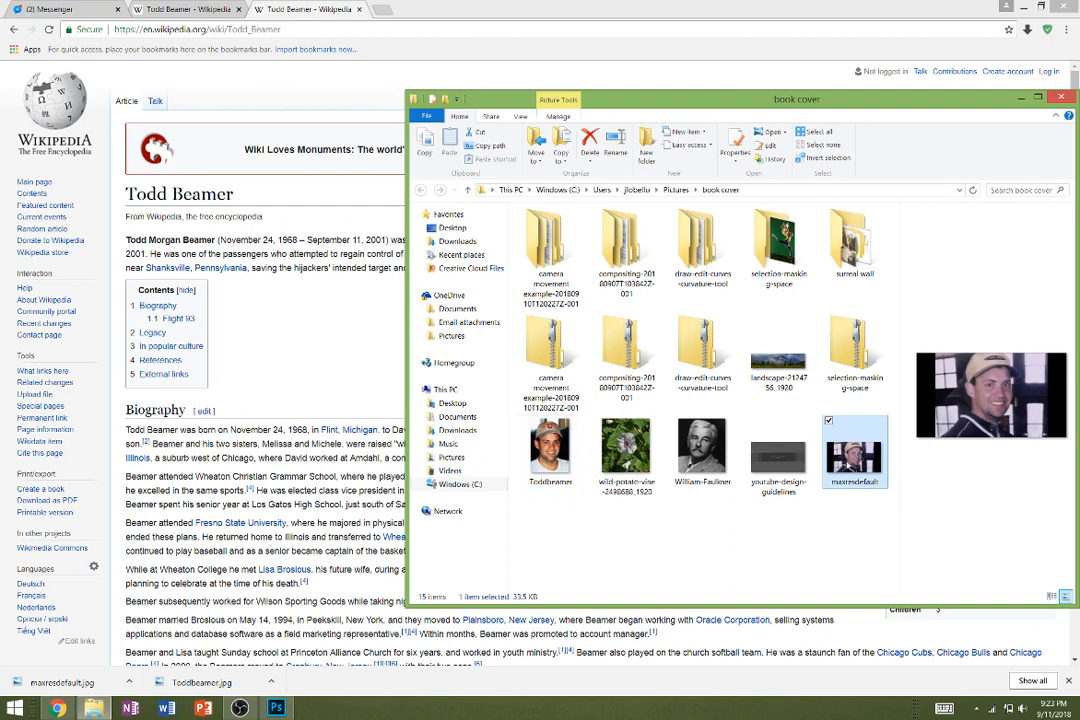
pyautogui.rightClick(846, 460)
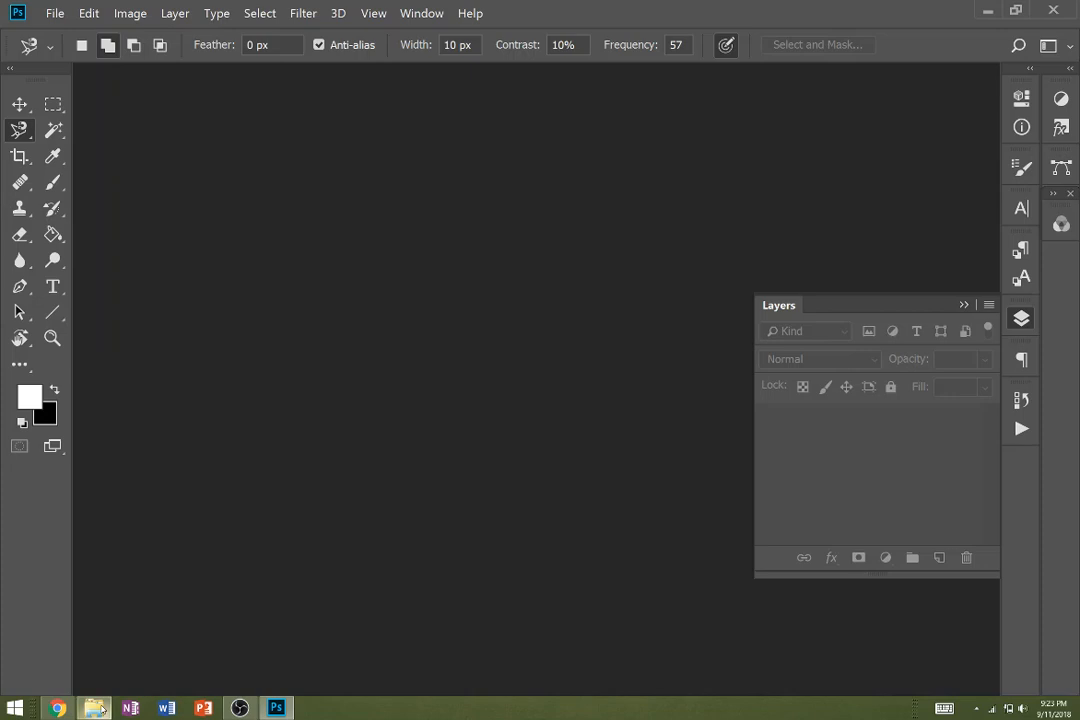
pyautogui.click(97, 708)
pyautogui.moveTo(853, 455); pyautogui.dragTo(357, 450)
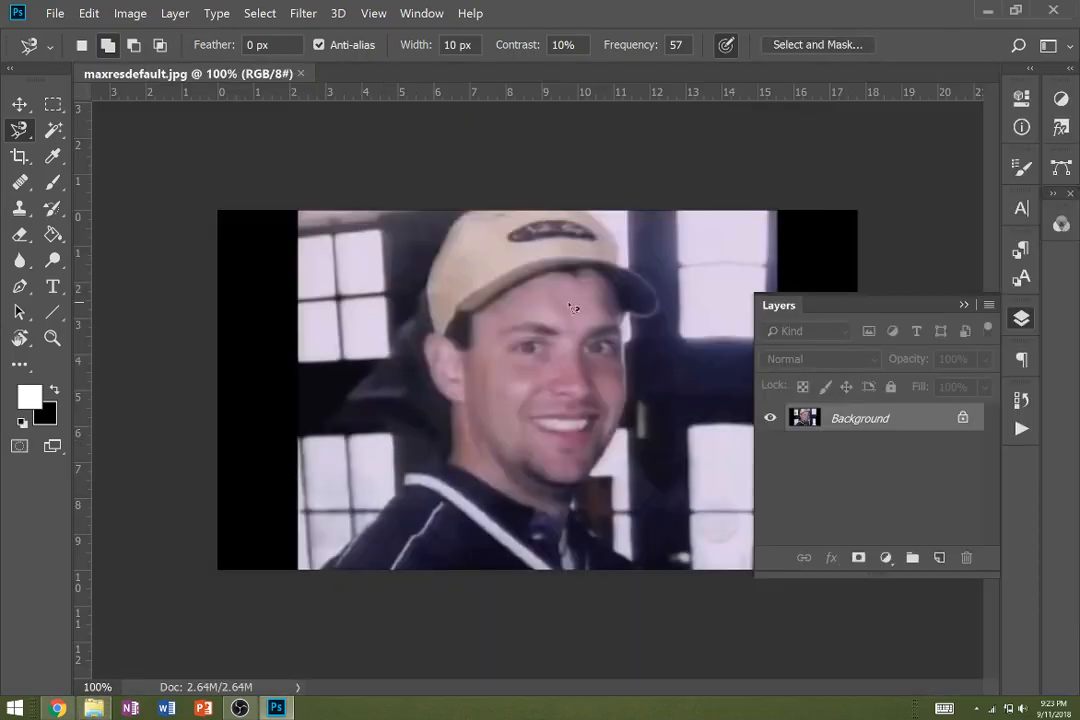
# - Crop the photo to a 1 : 1 (Square) ratio centred on the image, cutting off the black side bars
pyautogui.click(964, 306)
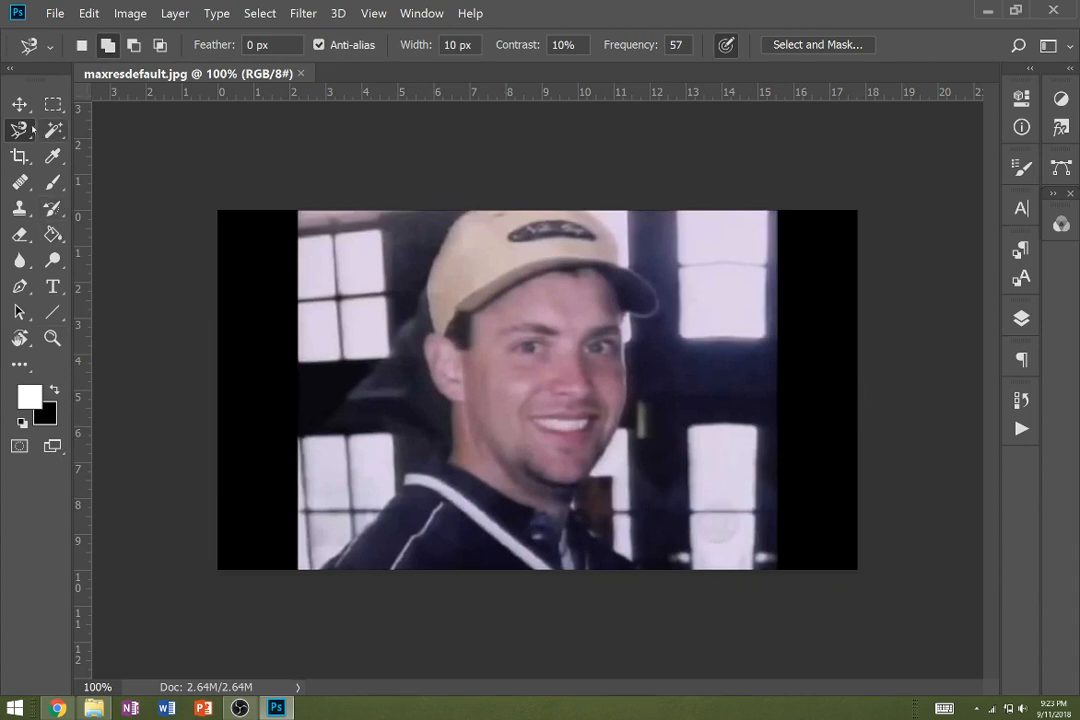
pyautogui.click(19, 155)
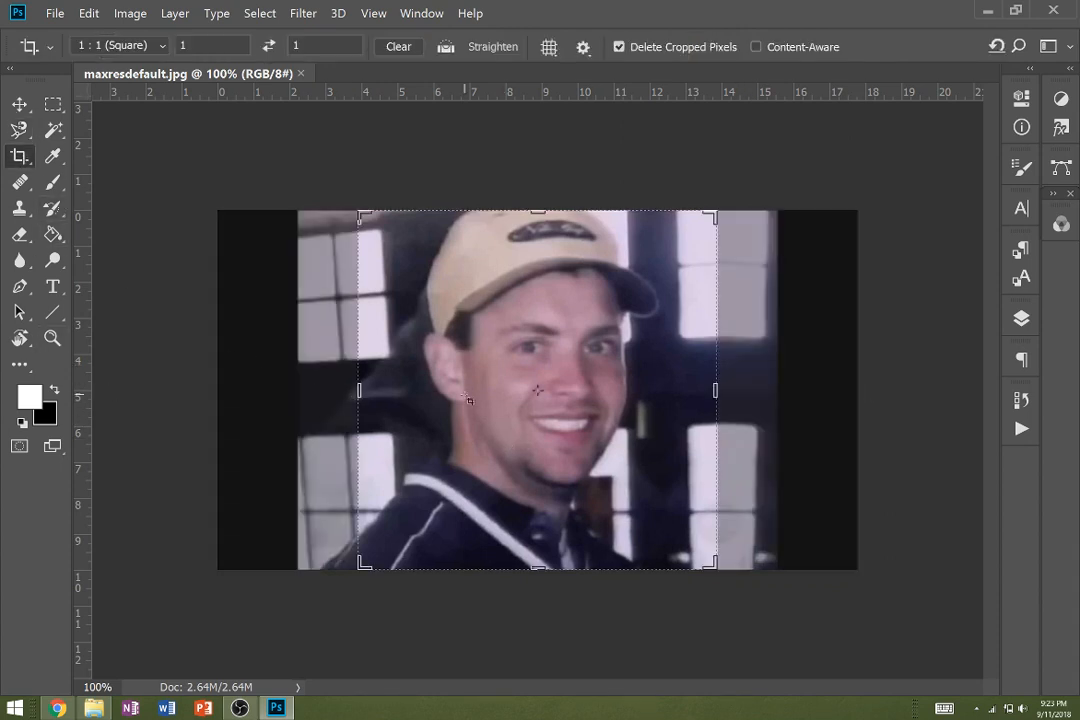
pyautogui.click(158, 46)
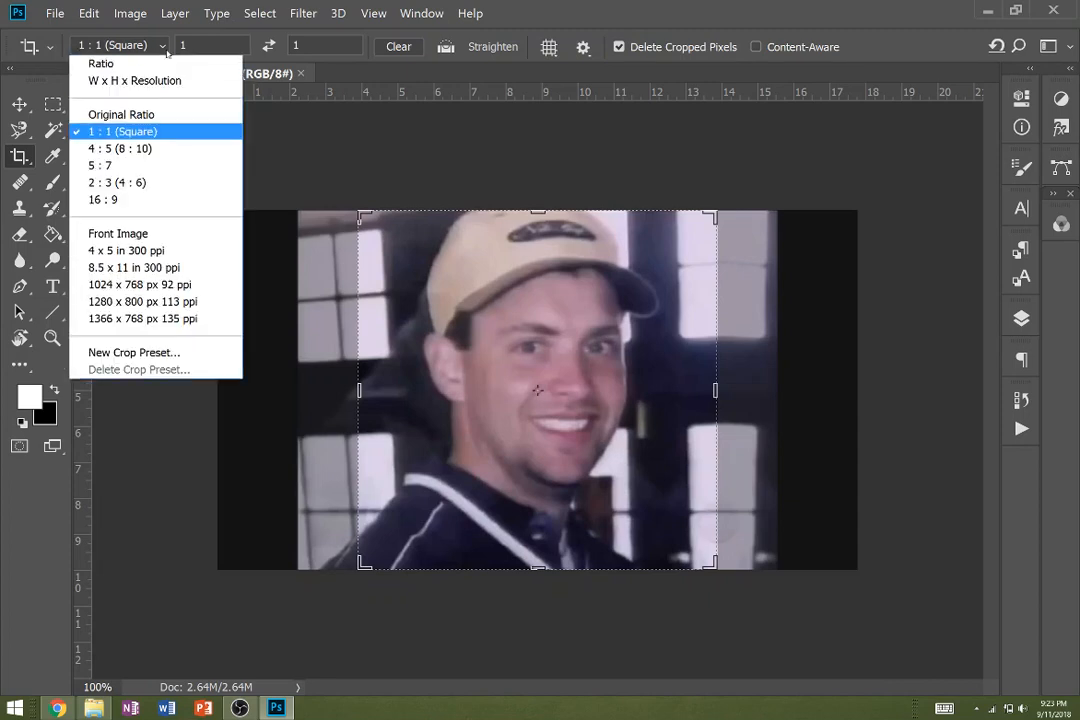
pyautogui.click(138, 64)
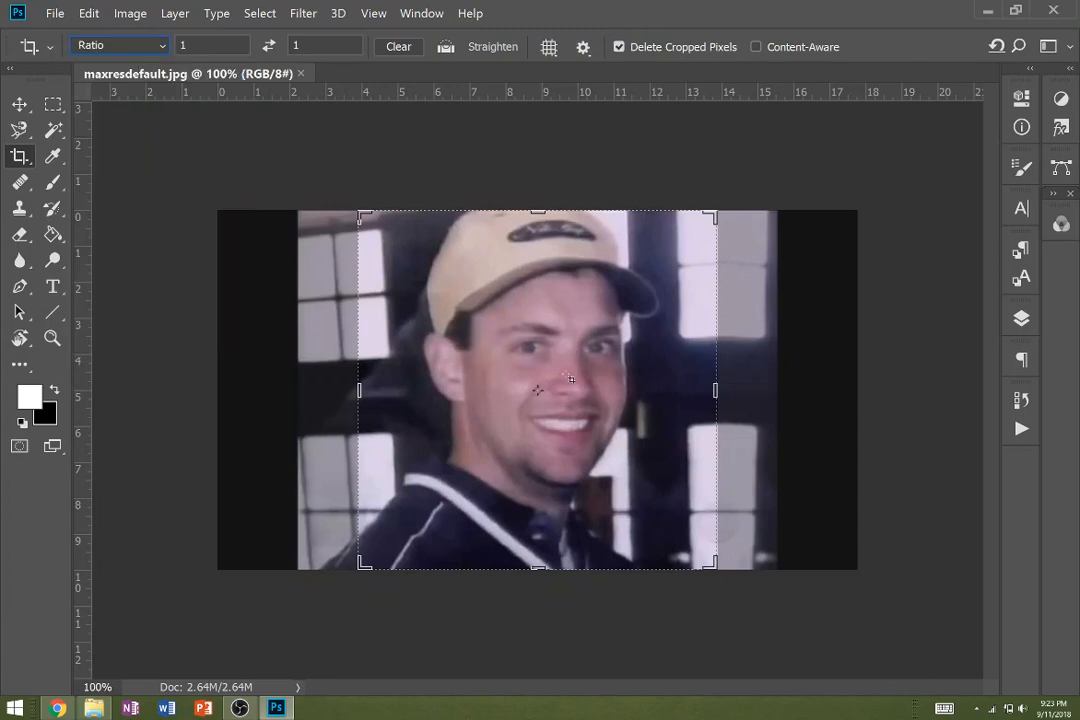
pyautogui.moveTo(710, 392)
pyautogui.mouseDown()
pyautogui.moveTo(734, 385)
pyautogui.moveTo(680, 386)
pyautogui.moveTo(715, 390)
pyautogui.mouseUp()
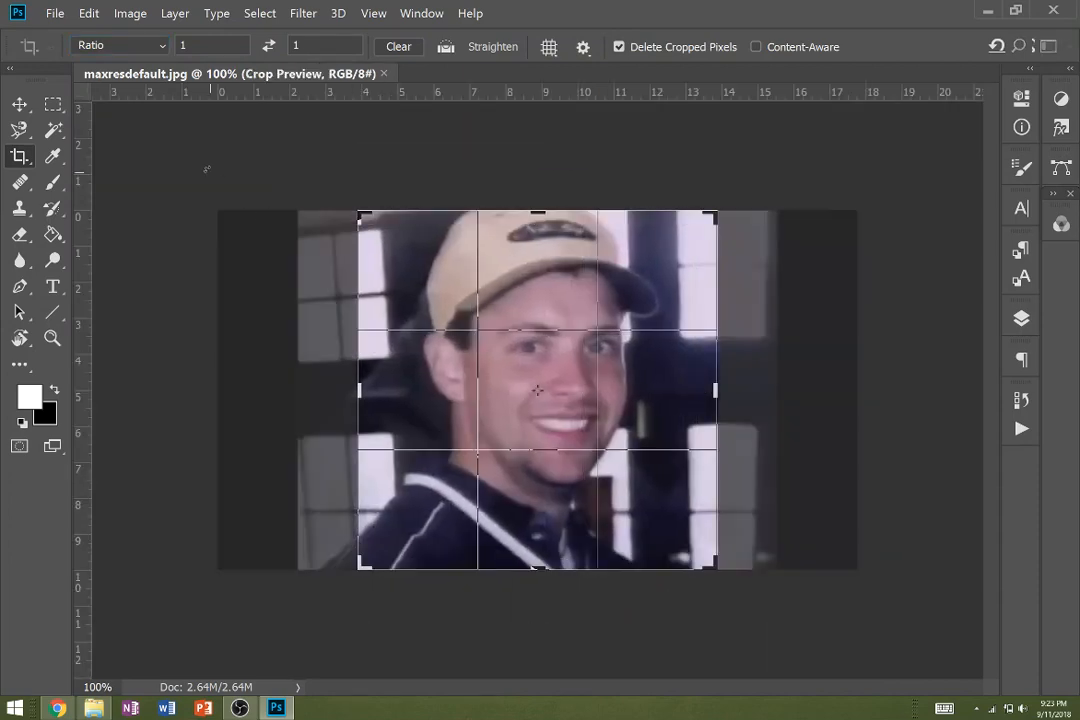
pyautogui.click(164, 47)
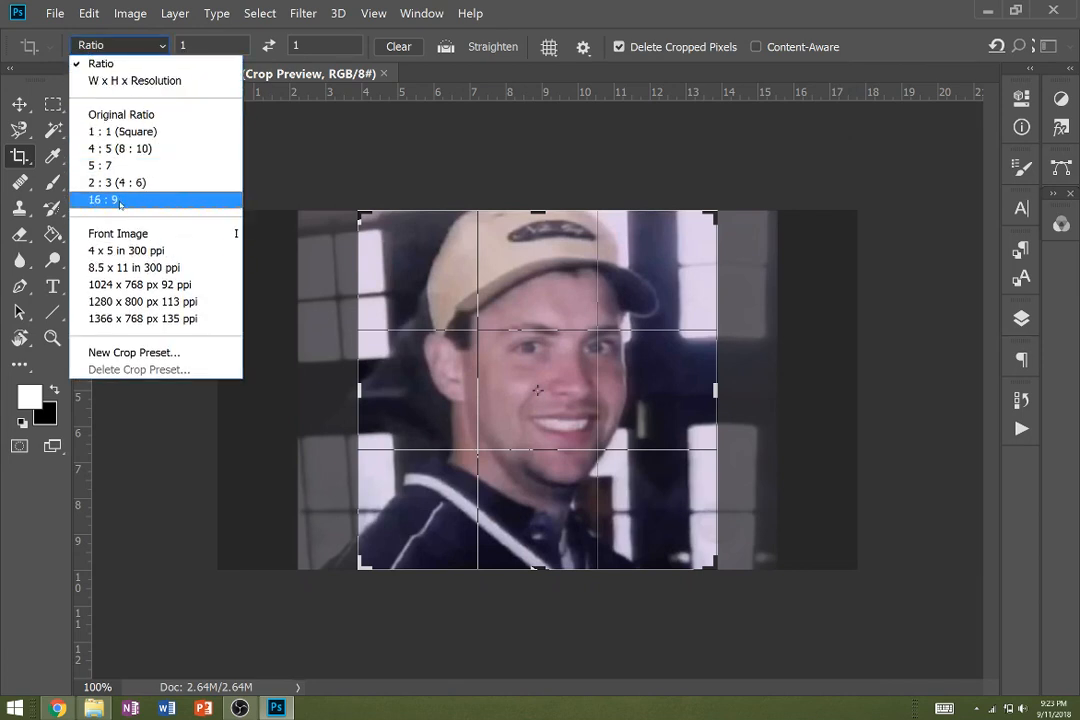
pyautogui.click(120, 131)
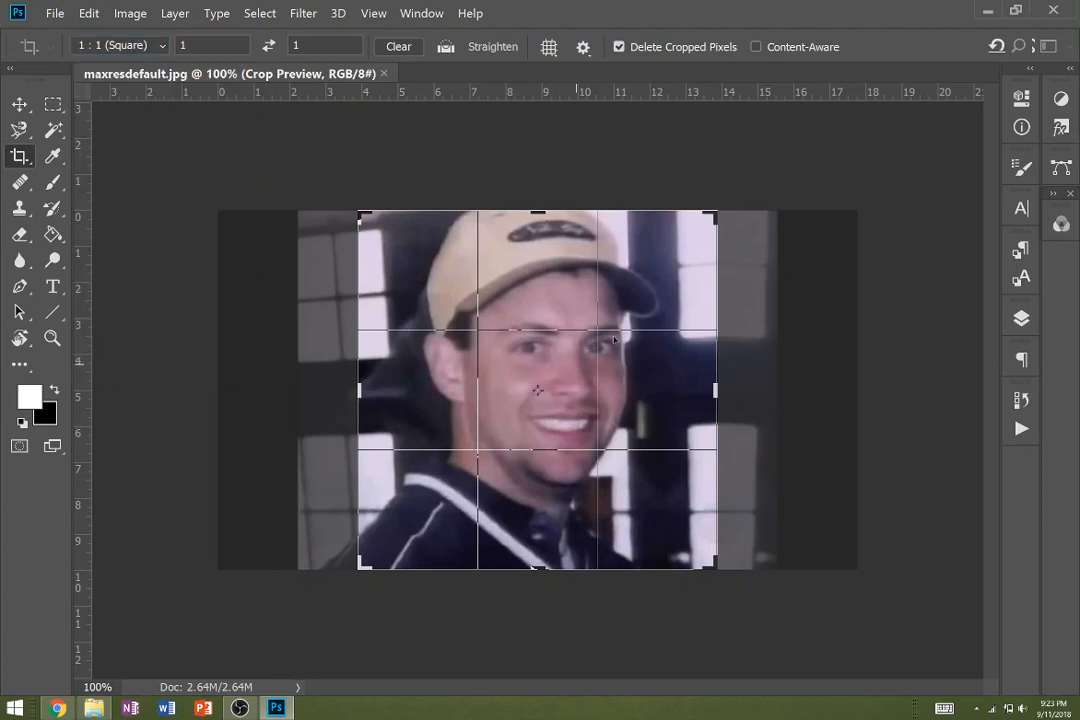
pyautogui.press('Return')
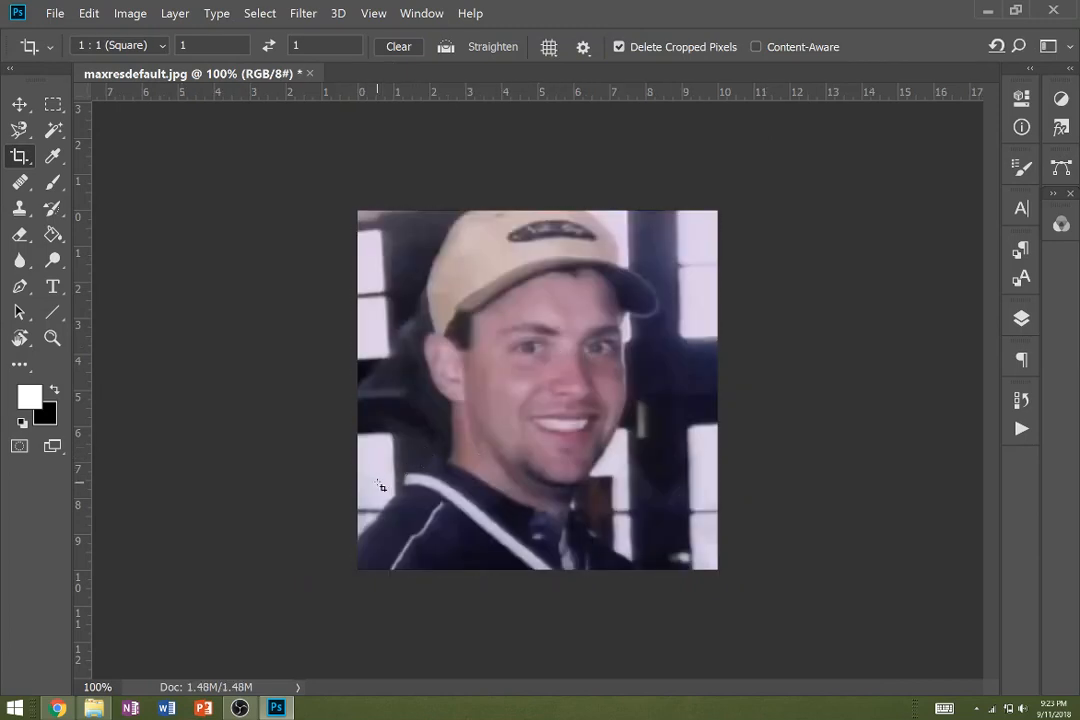
# - Select the background to the left of the man with the Magnetic Lasso, following his shoulder, ear and cap
pyautogui.press('l')
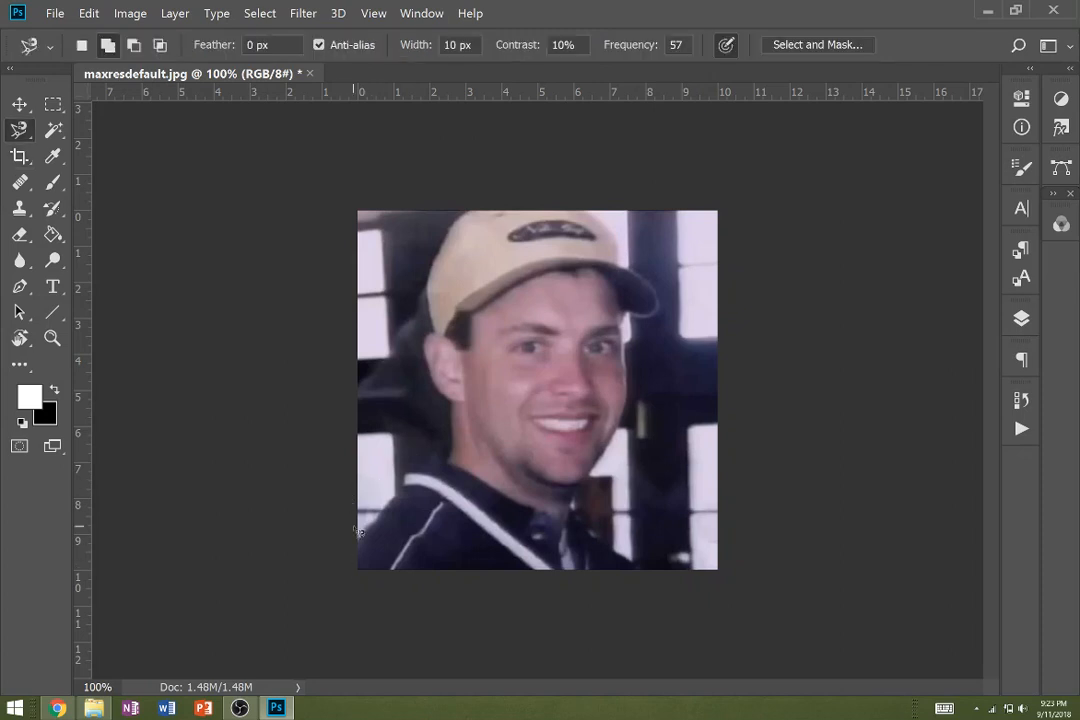
pyautogui.click(359, 546)
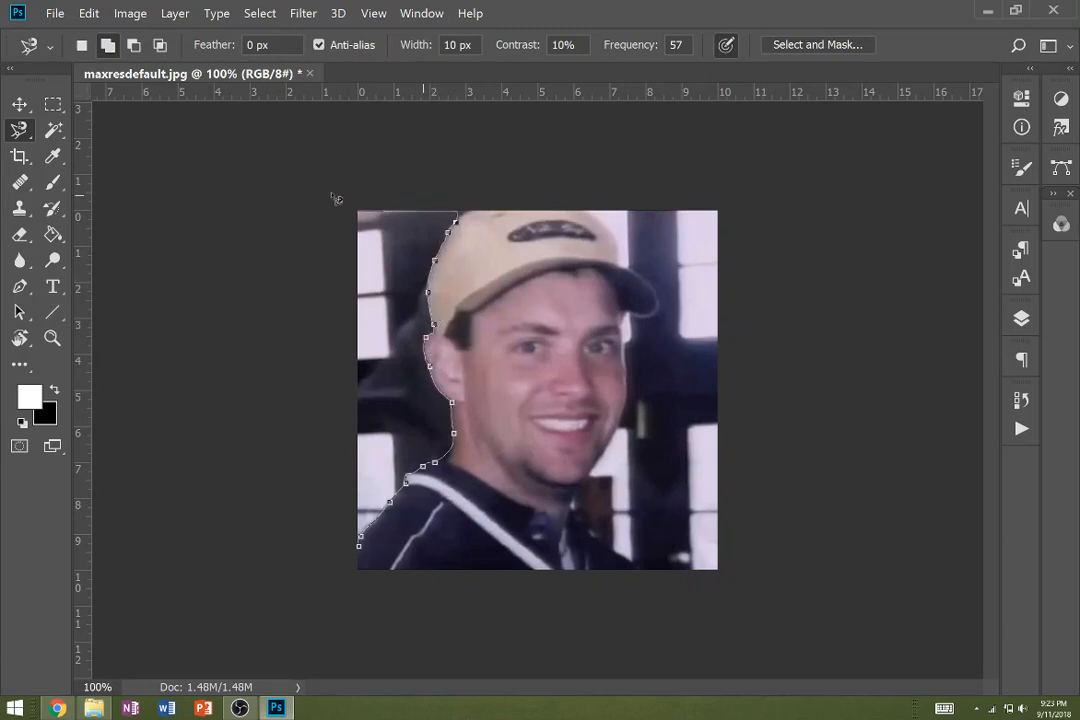
pyautogui.click(358, 548)
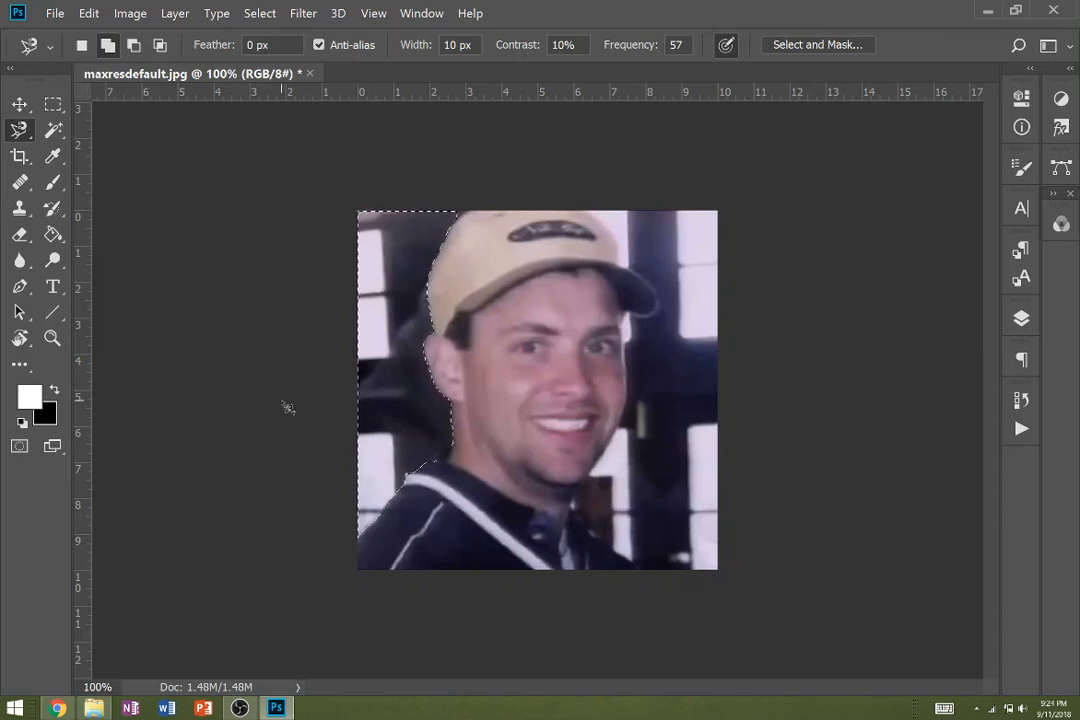
# - Enter Quick Mask mode and set up a hard brush with 100% opacity and 100% hardness
pyautogui.press('q')
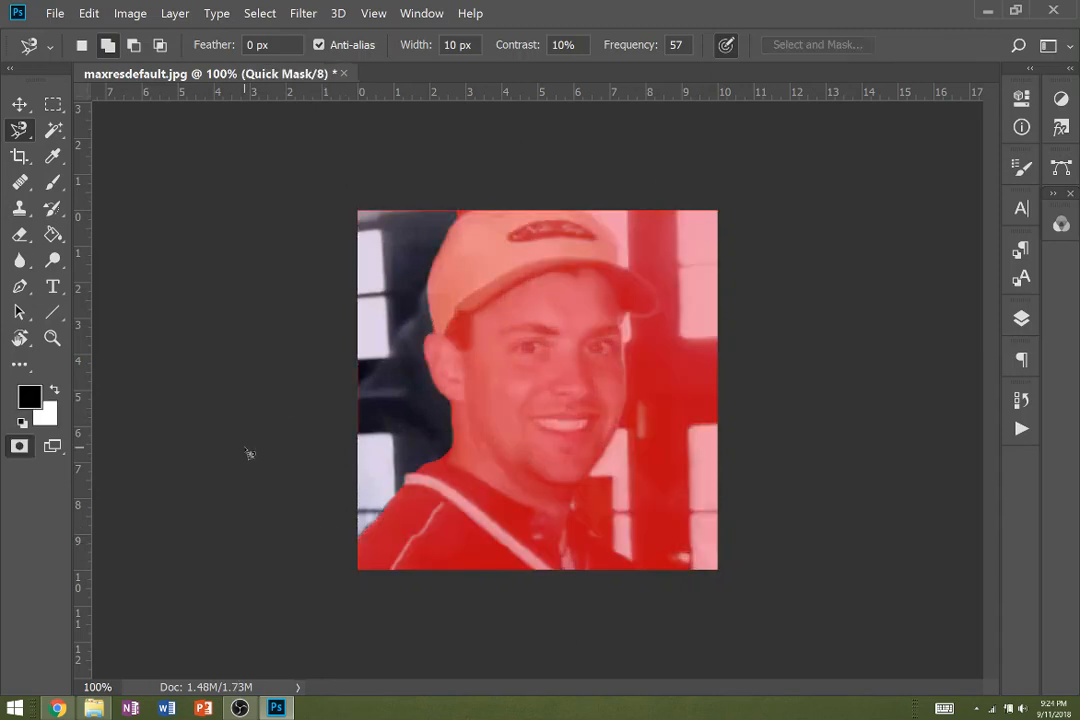
pyautogui.press('e')
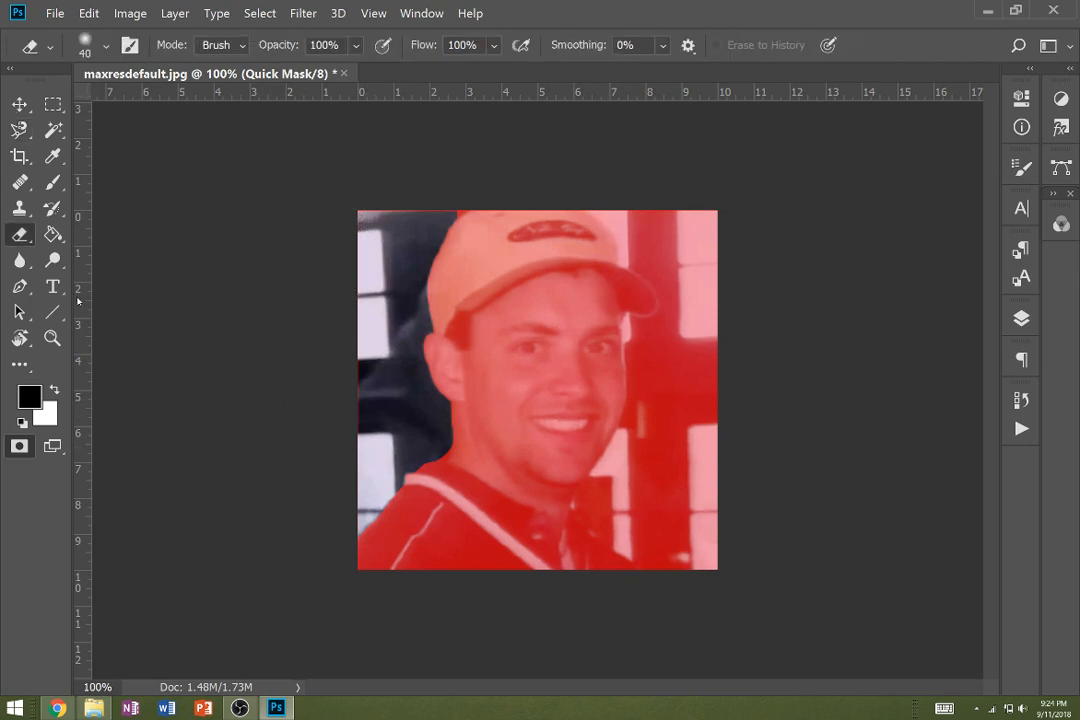
pyautogui.click(53, 182)
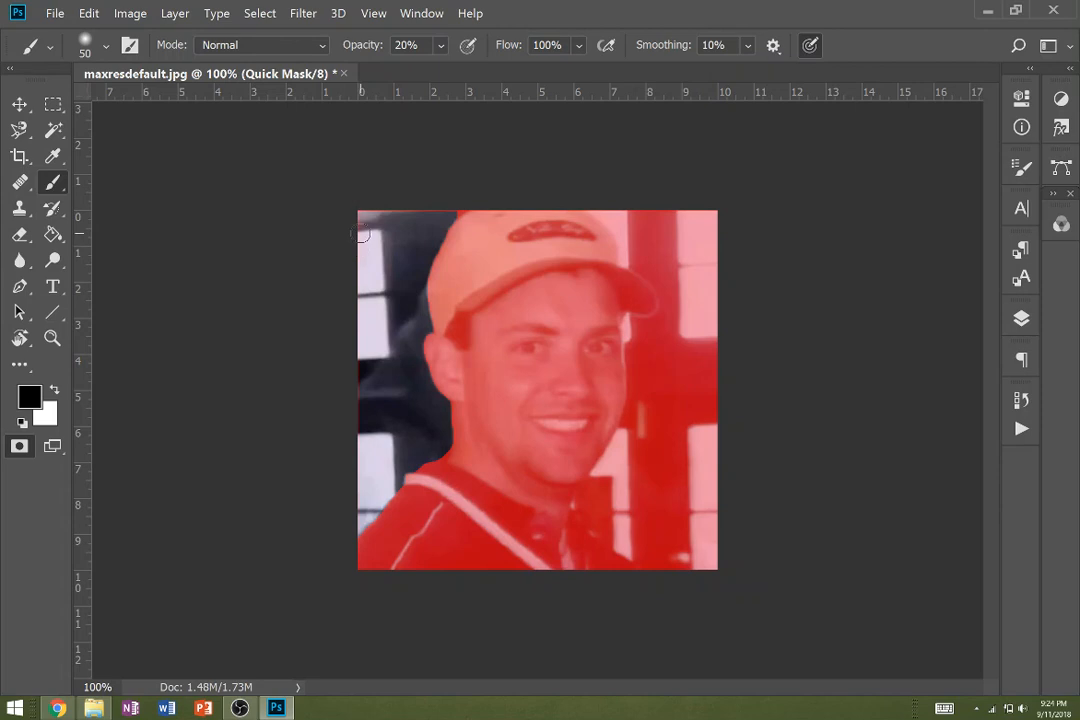
pyautogui.click(438, 45)
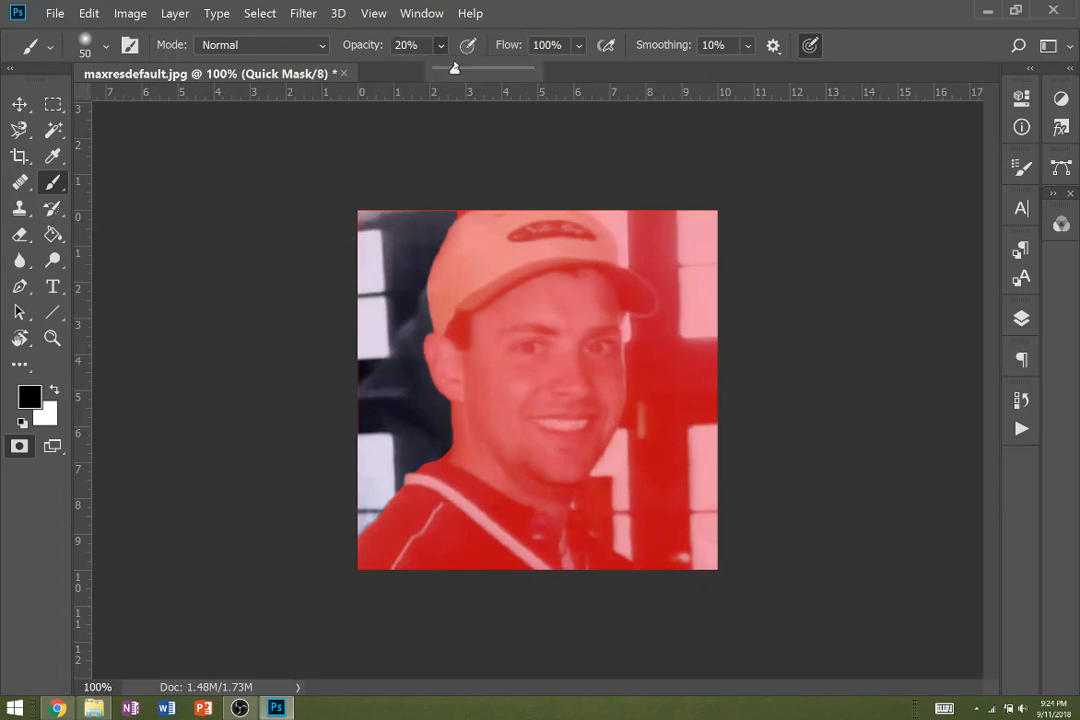
pyautogui.moveTo(450, 69); pyautogui.dragTo(555, 80)
pyautogui.click(369, 214)
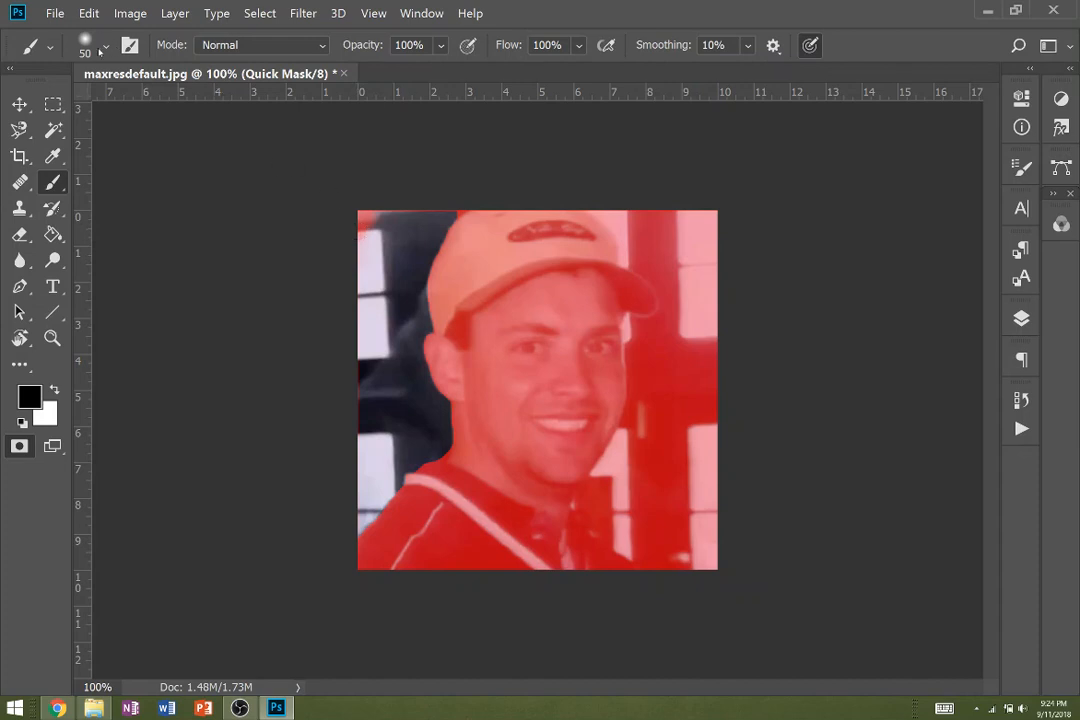
pyautogui.click(101, 49)
pyautogui.moveTo(130, 157); pyautogui.dragTo(291, 169)
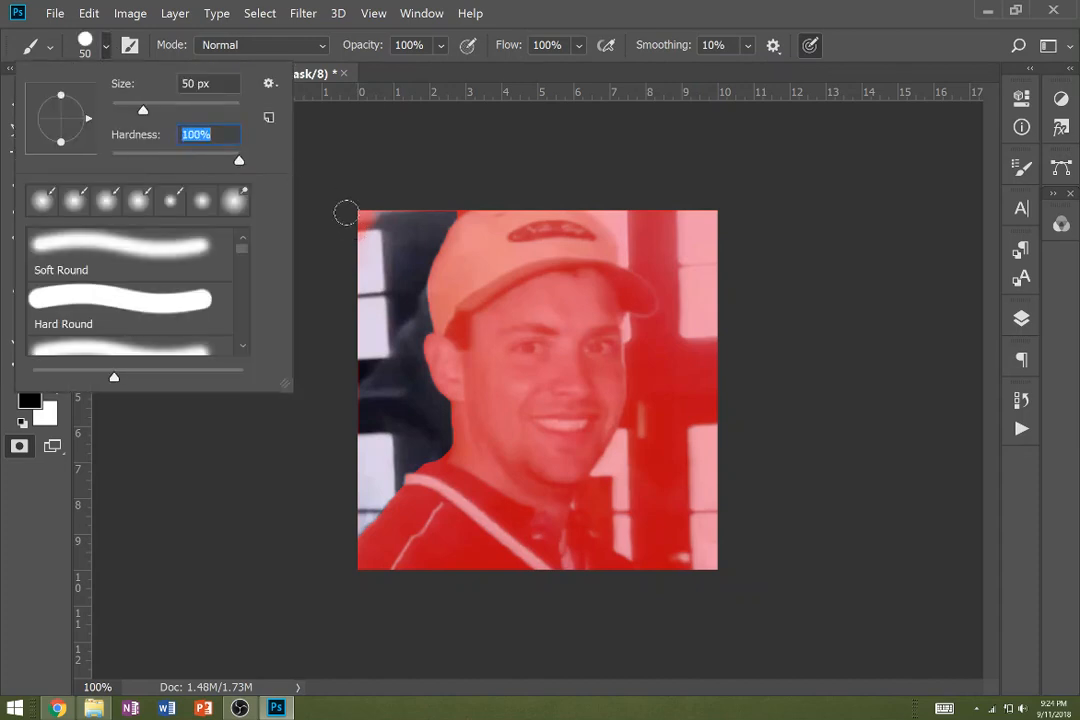
# - Paint white over the left background's outer edge to complete the selection there, and leave Quick Mask mode
pyautogui.moveTo(357, 220)
pyautogui.mouseDown()
pyautogui.moveTo(358, 265)
pyautogui.moveTo(368, 207)
pyautogui.mouseUp()
pyautogui.press('x')
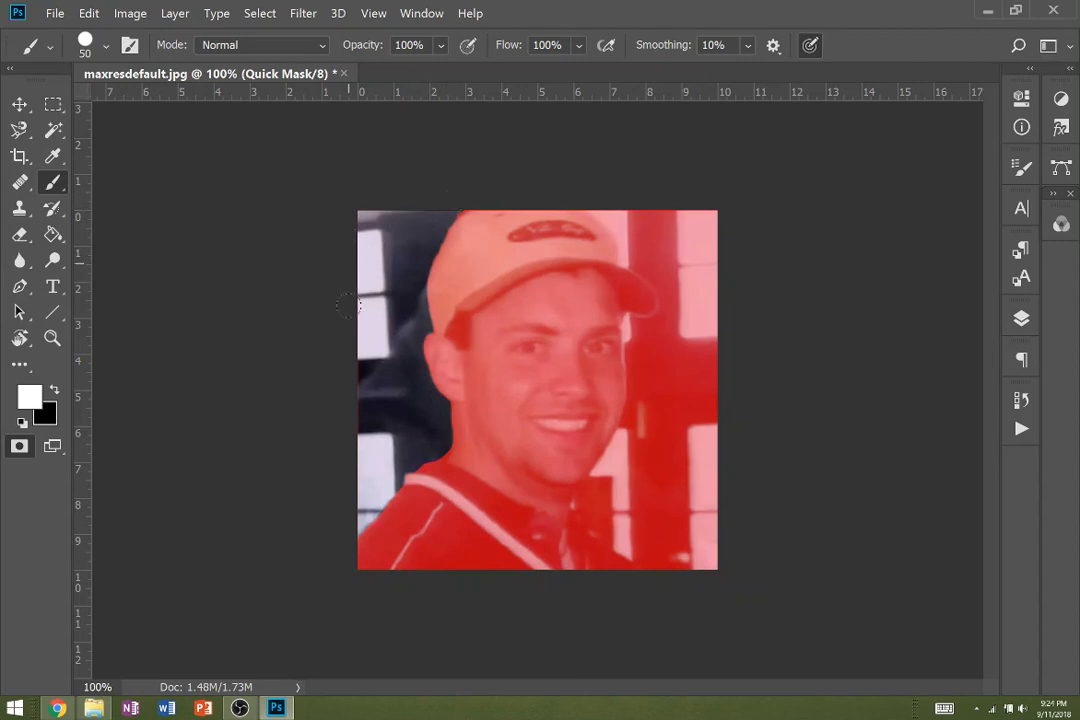
pyautogui.moveTo(348, 305); pyautogui.dragTo(349, 502)
pyautogui.press('w')
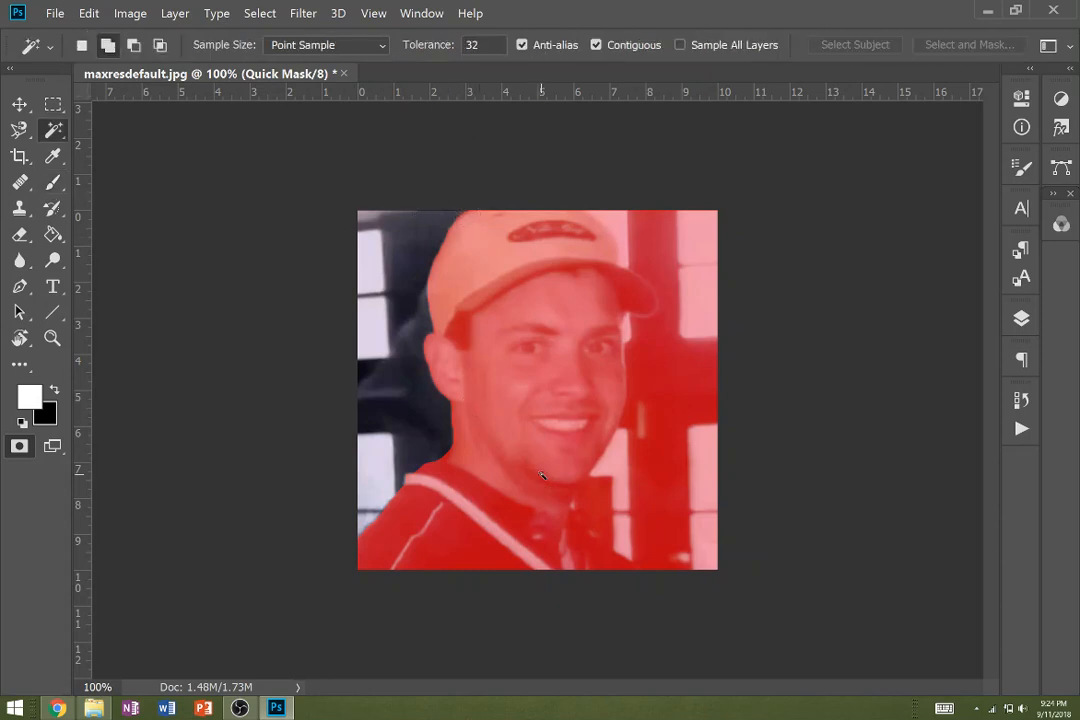
pyautogui.press('q')
# - Add the background to the right of the man to the selection with the Magnetic Lasso, tracing shoulder, face and cap brim
pyautogui.press('l')
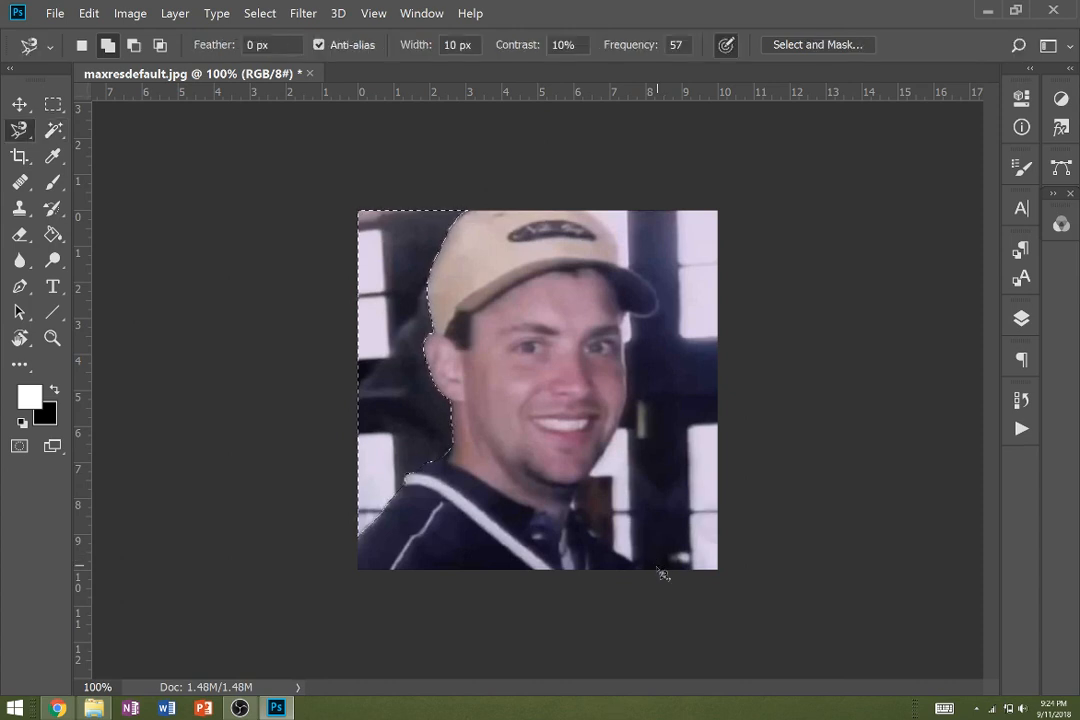
pyautogui.click(646, 569)
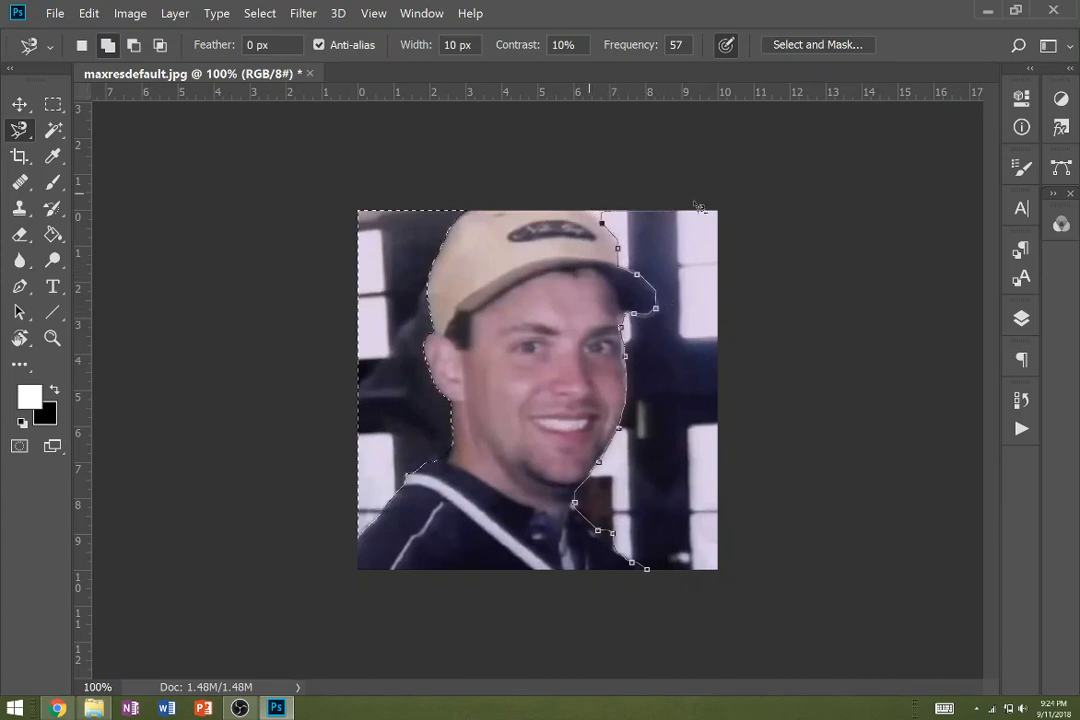
pyautogui.click(663, 577)
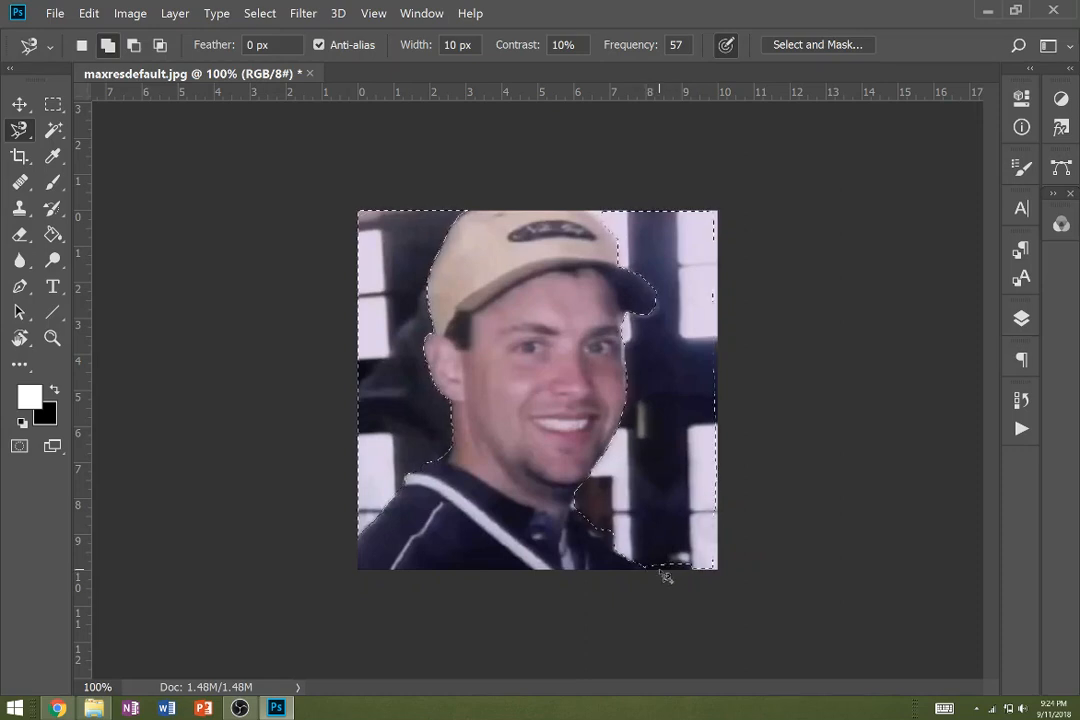
# - Paint the leftover mask along the photo's bottom and right edges white in Quick Mask mode, and return to the selection
pyautogui.press('q')
pyautogui.press('b')
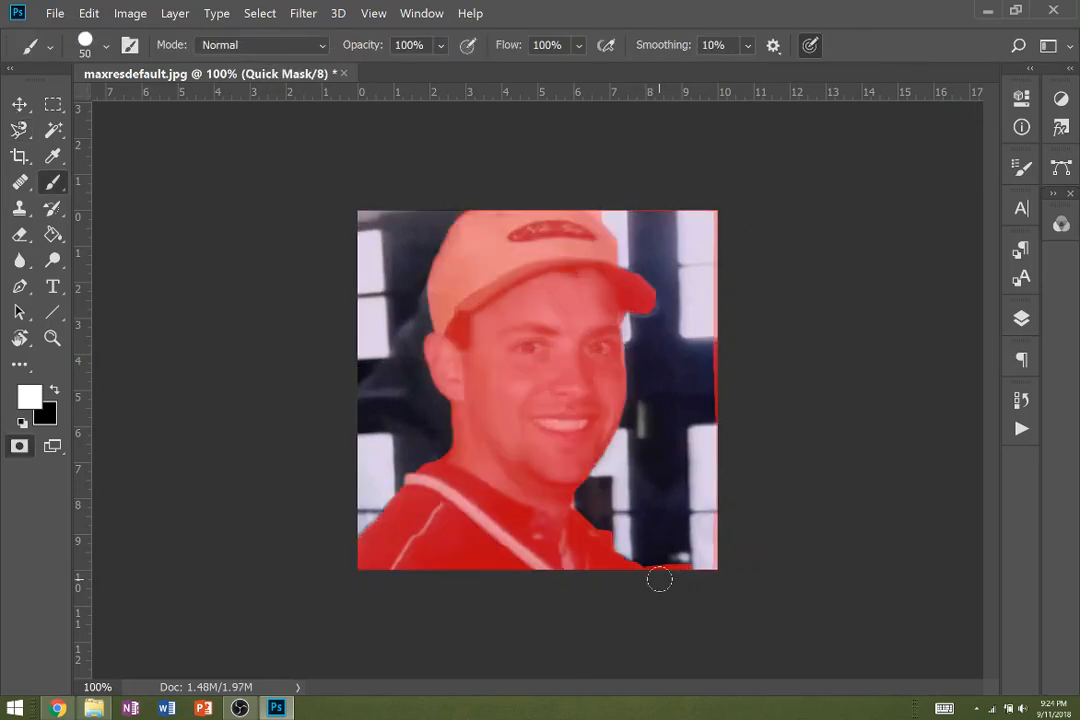
pyautogui.moveTo(659, 579)
pyautogui.mouseDown()
pyautogui.moveTo(713, 573)
pyautogui.moveTo(706, 258)
pyautogui.mouseUp()
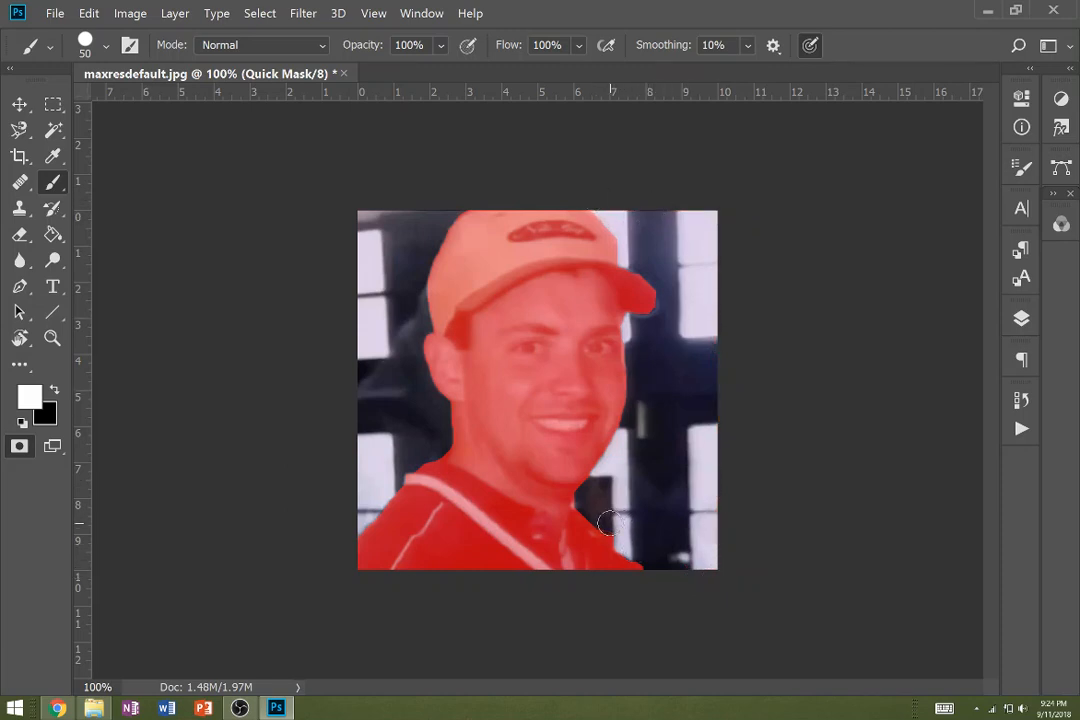
pyautogui.moveTo(607, 522); pyautogui.dragTo(653, 569)
pyautogui.press('q')
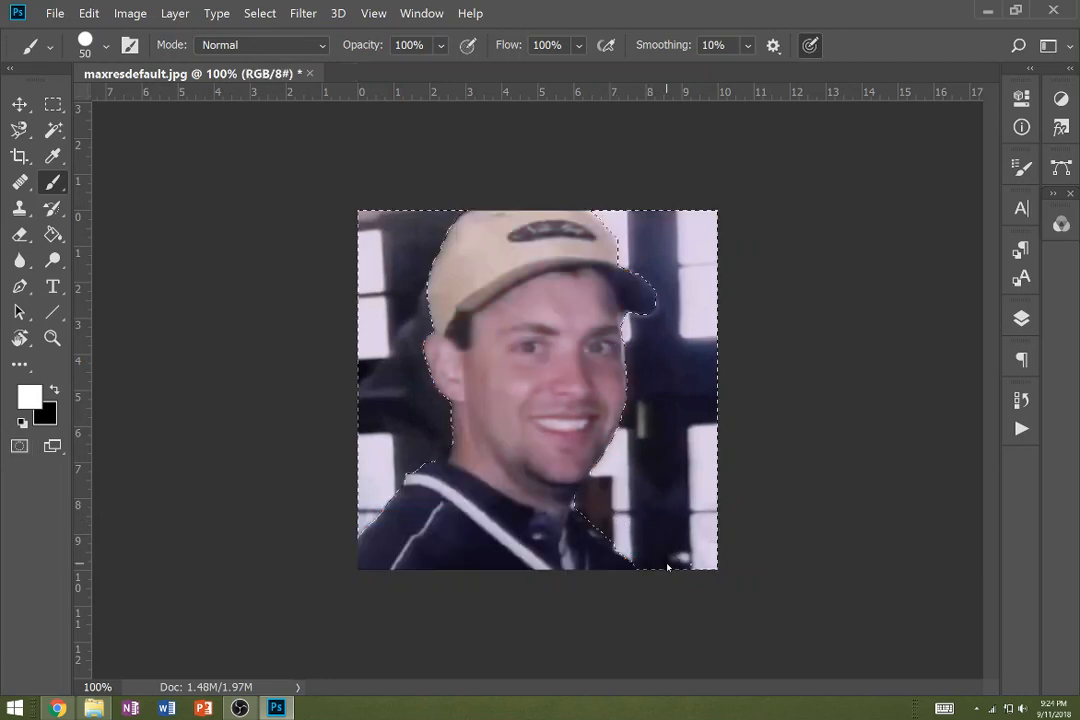
# - Refine the selection edge beside the neck below the chin by painting white with a 7 px brush in Quick Mask mode
pyautogui.press('z')
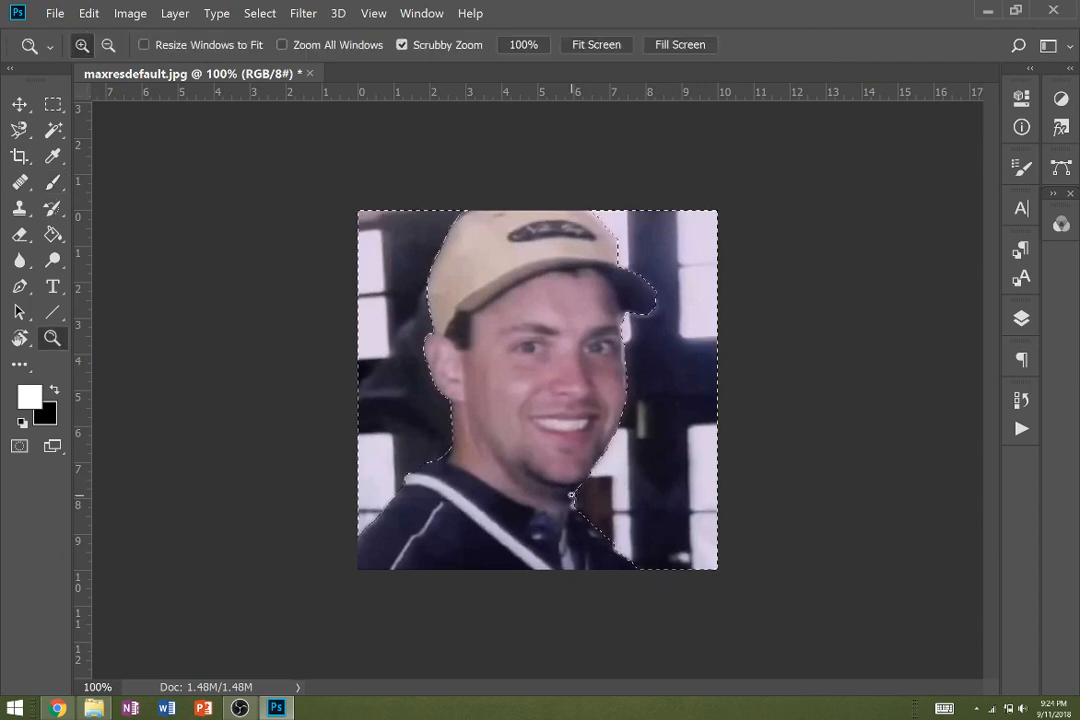
pyautogui.click(566, 511)
pyautogui.click(603, 559)
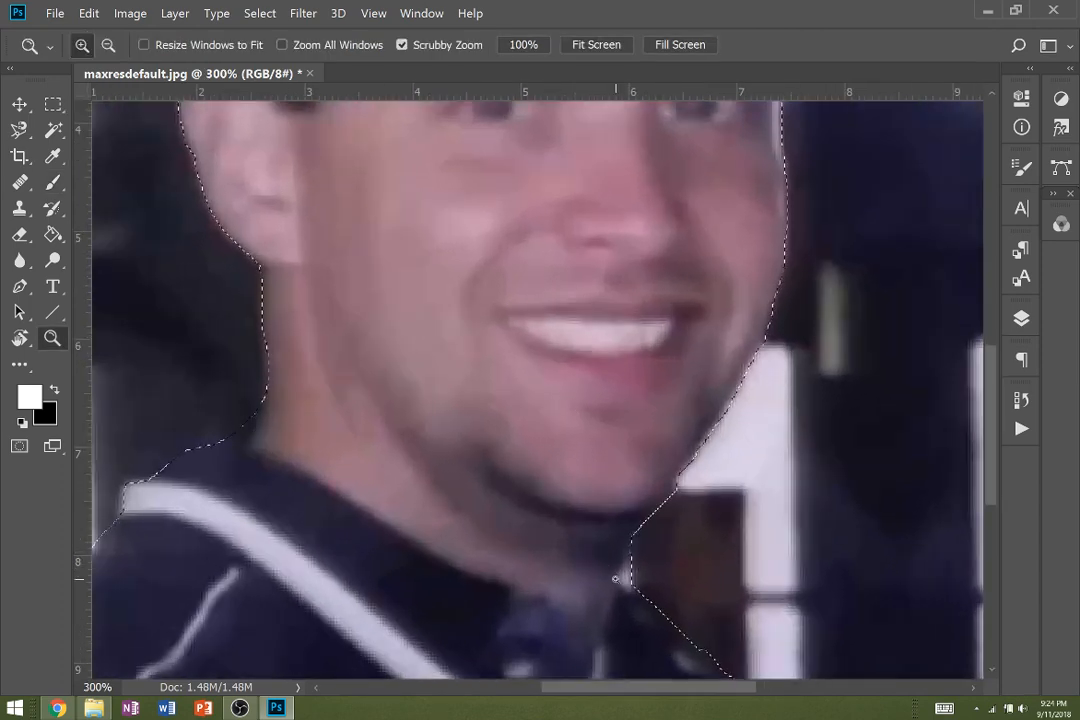
pyautogui.press('q')
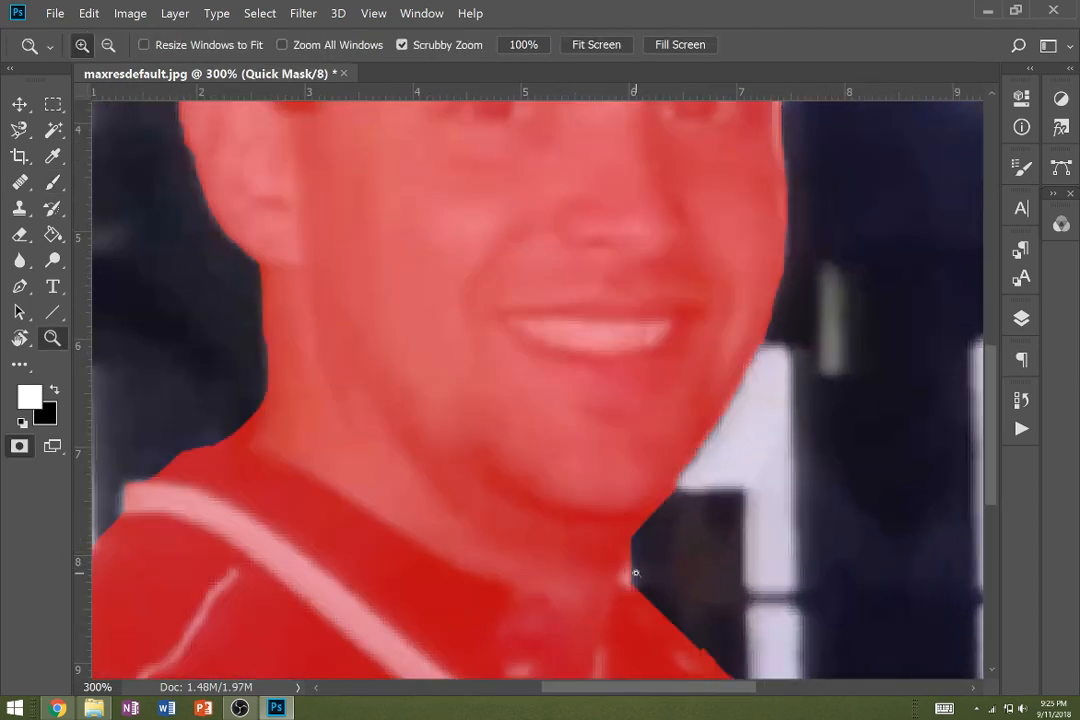
pyautogui.press('b')
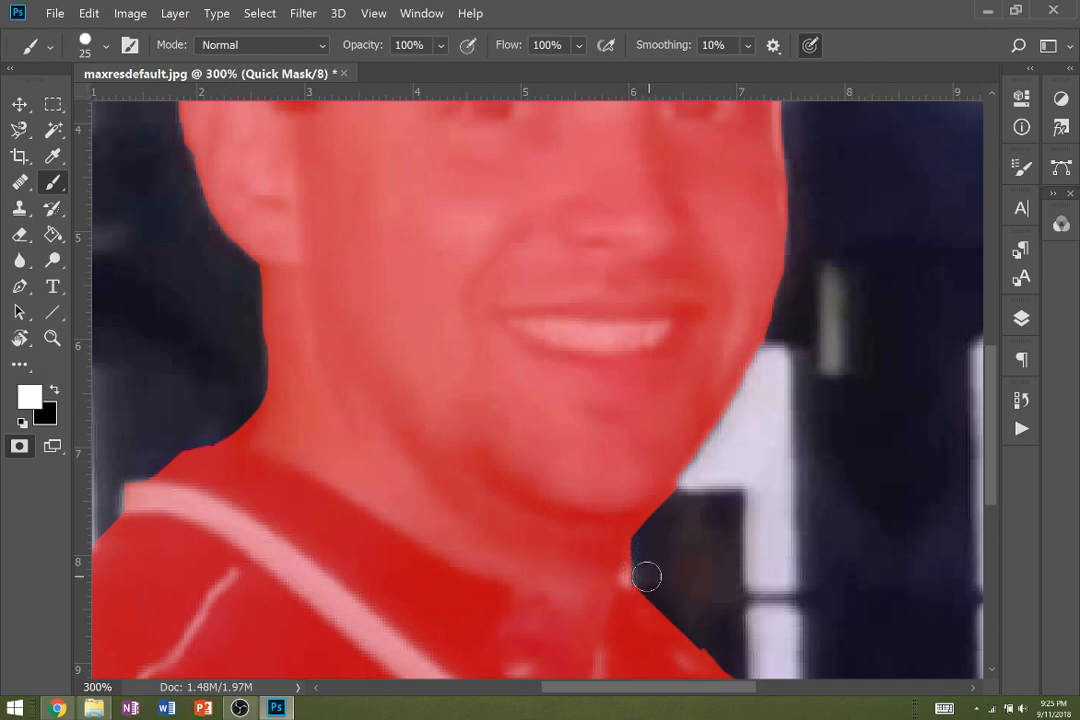
pyautogui.press('[')
pyautogui.press('[')
pyautogui.press('[')
pyautogui.press('[')
pyautogui.moveTo(629, 574); pyautogui.dragTo(635, 543)
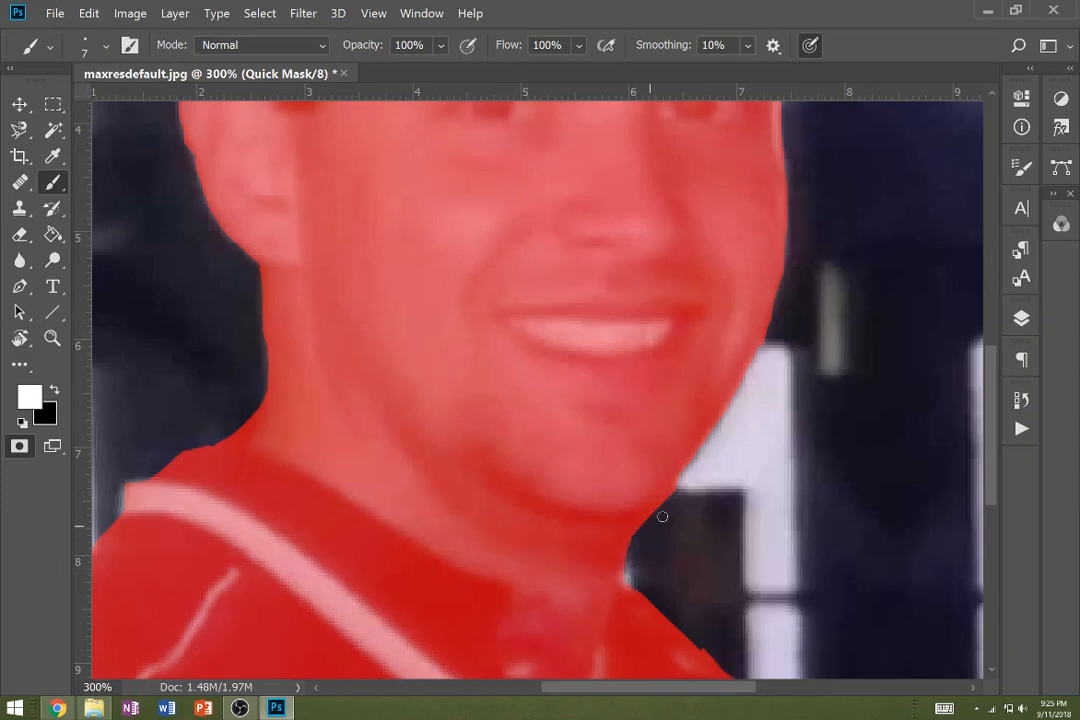
pyautogui.press('q')
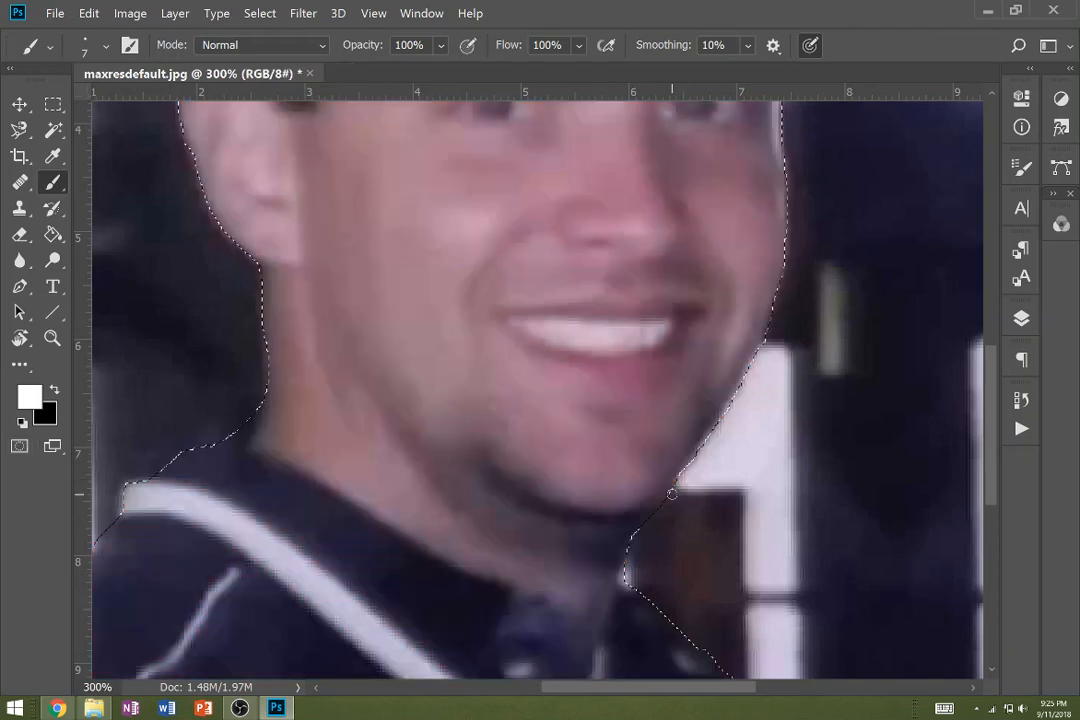
# - Feather the background selection with a radius of 2 pixels
pyautogui.scroll(-1, 483, 462)
pyautogui.scroll(-3, 483, 462)
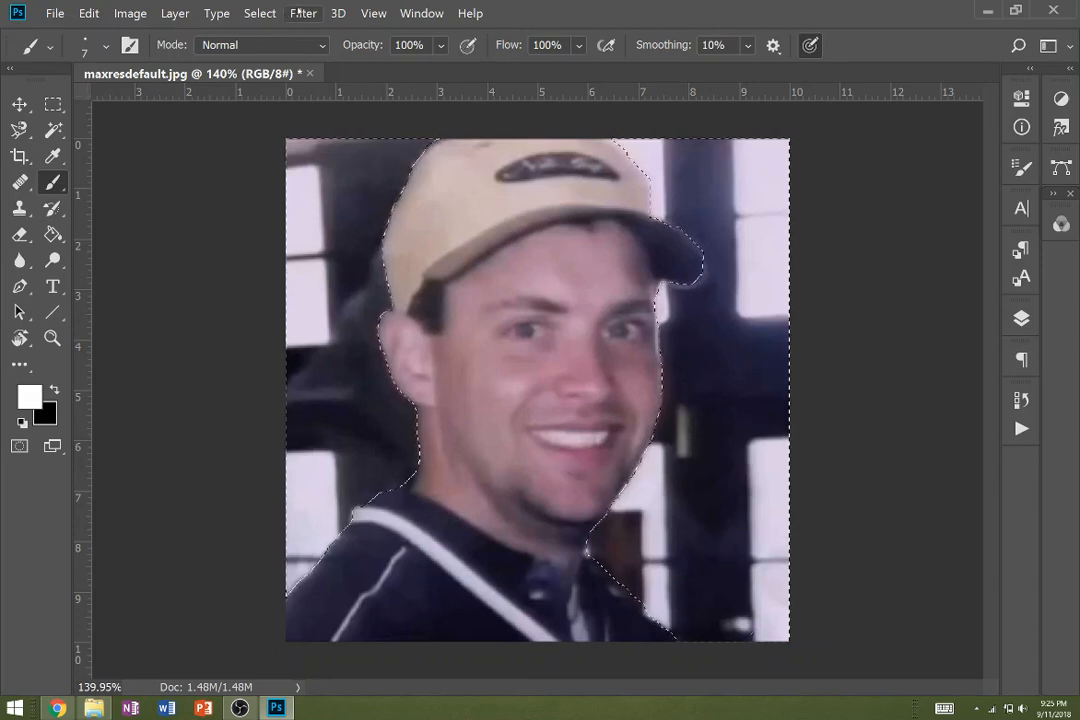
pyautogui.click(297, 14)
pyautogui.moveTo(259, 13)
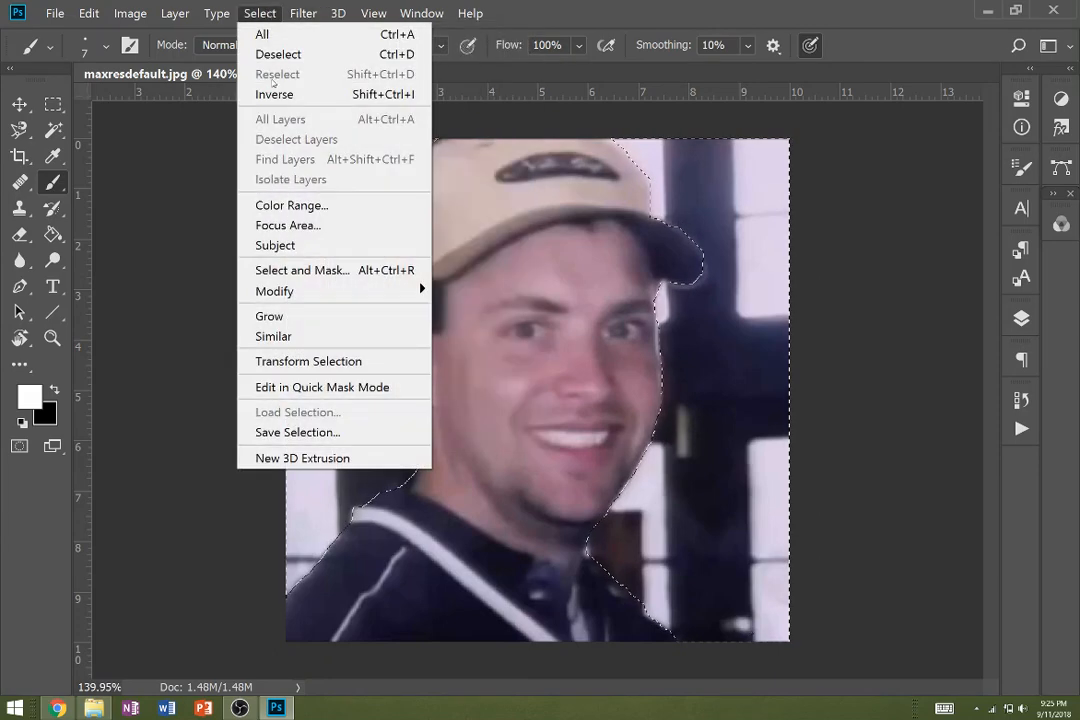
pyautogui.moveTo(303, 296)
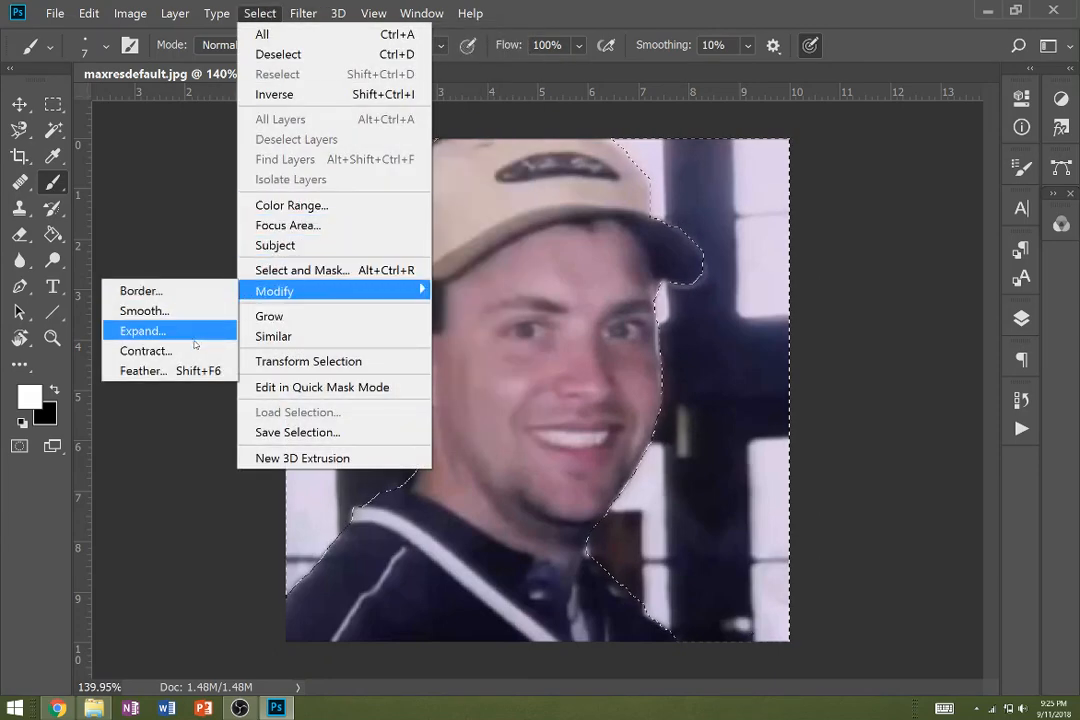
pyautogui.click(190, 372)
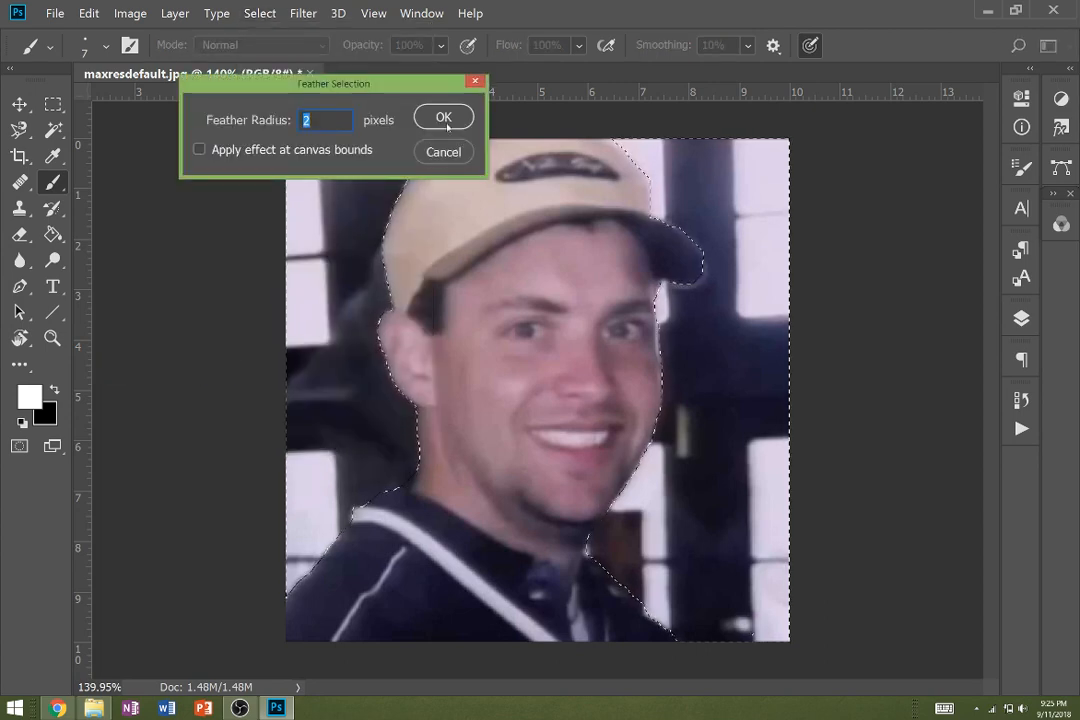
pyautogui.press('Return')
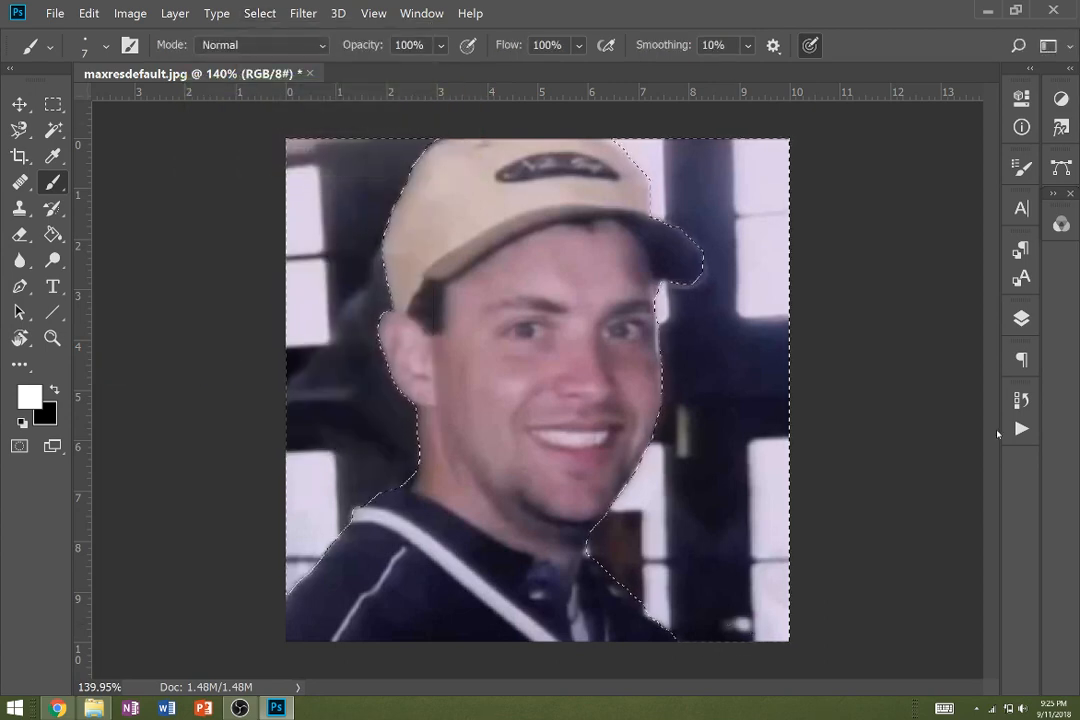
# - Convert the Background into a regular layer, delete the selected background around the man, and deselect
pyautogui.press('F7')
pyautogui.rightClick(895, 437)
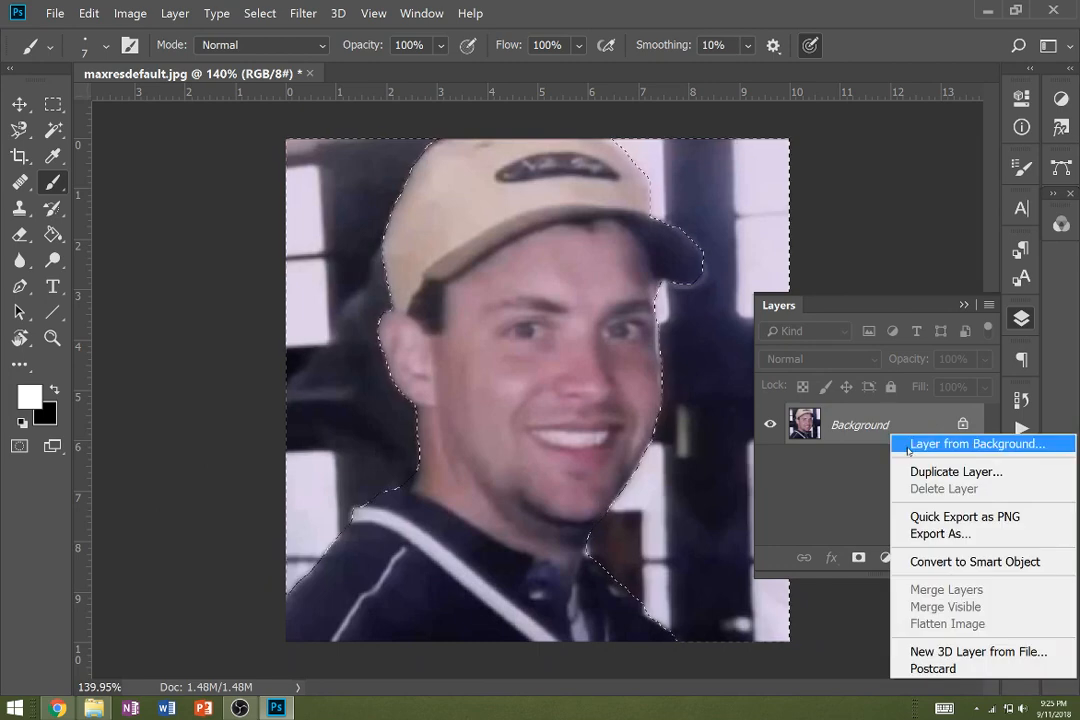
pyautogui.click(905, 443)
pyautogui.click(670, 143)
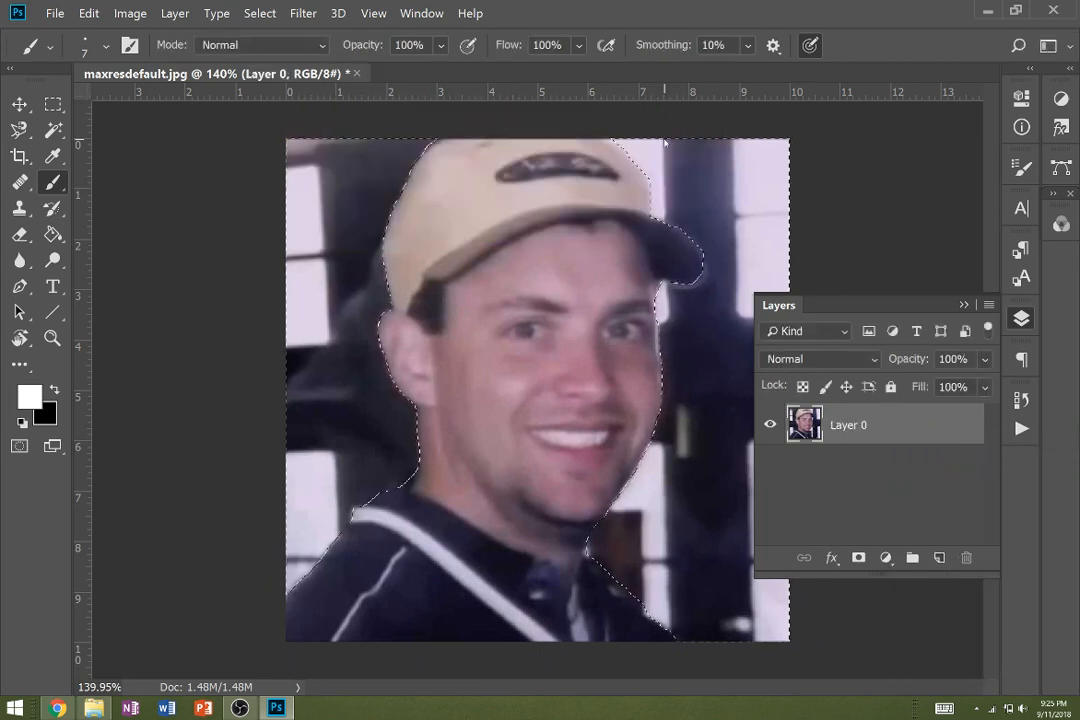
pyautogui.press('Delete')
pyautogui.hotkey('ctrl', 'd')
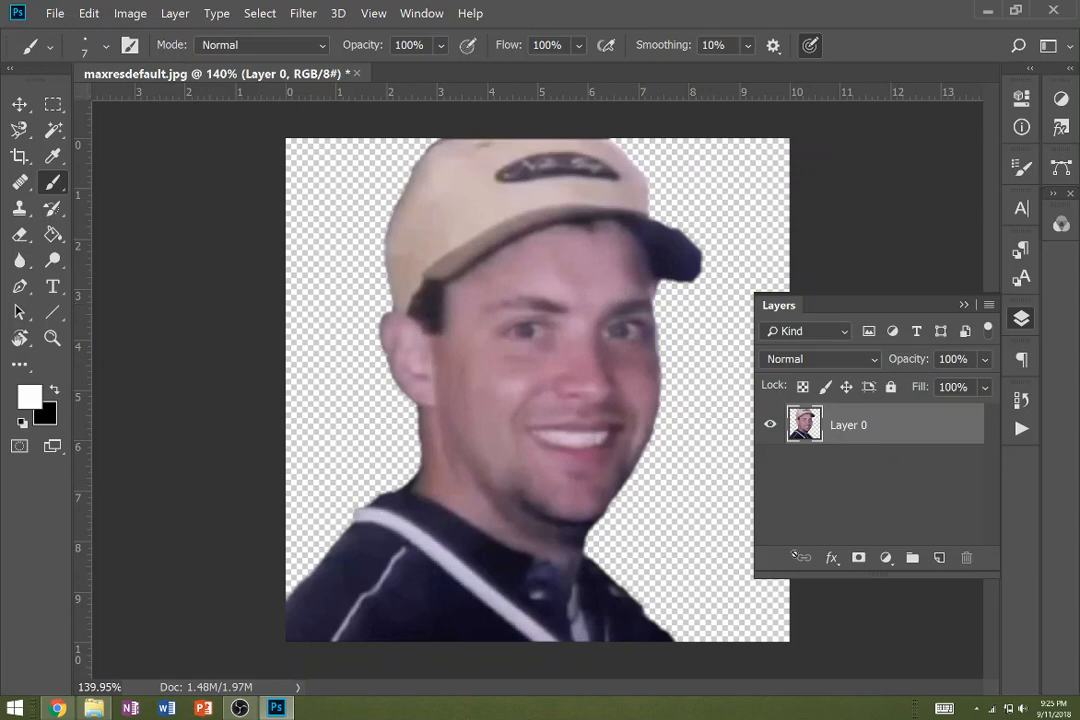
# - Desaturate the cut-out portrait on Layer 0
pyautogui.click(127, 13)
pyautogui.moveTo(150, 60)
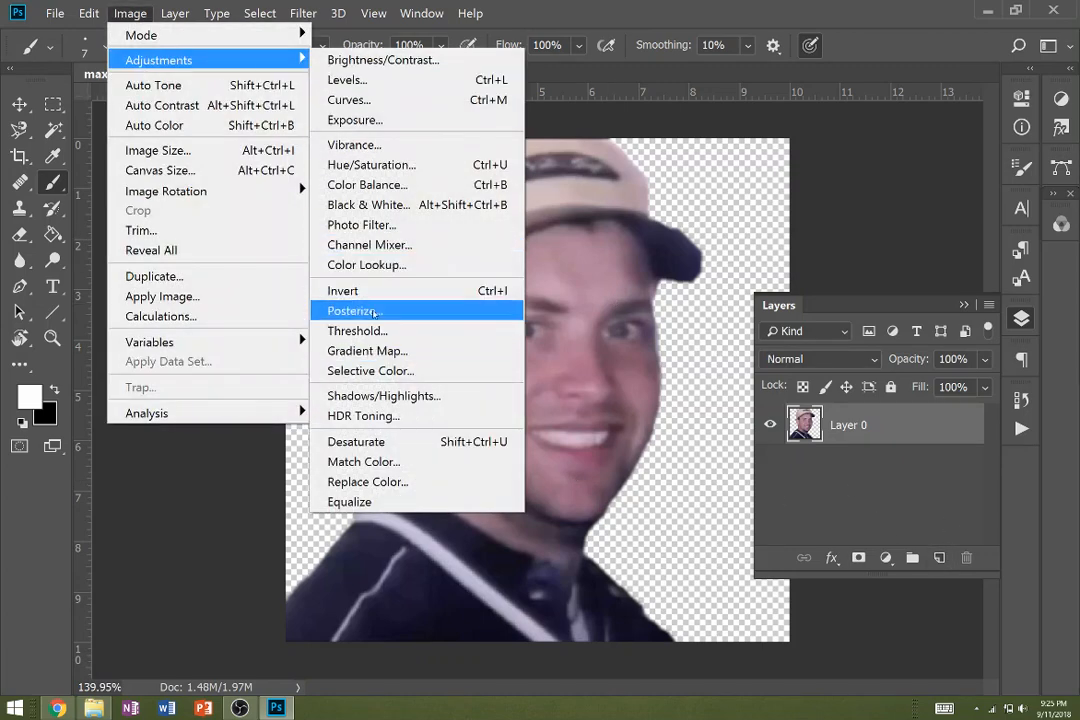
pyautogui.click(406, 440)
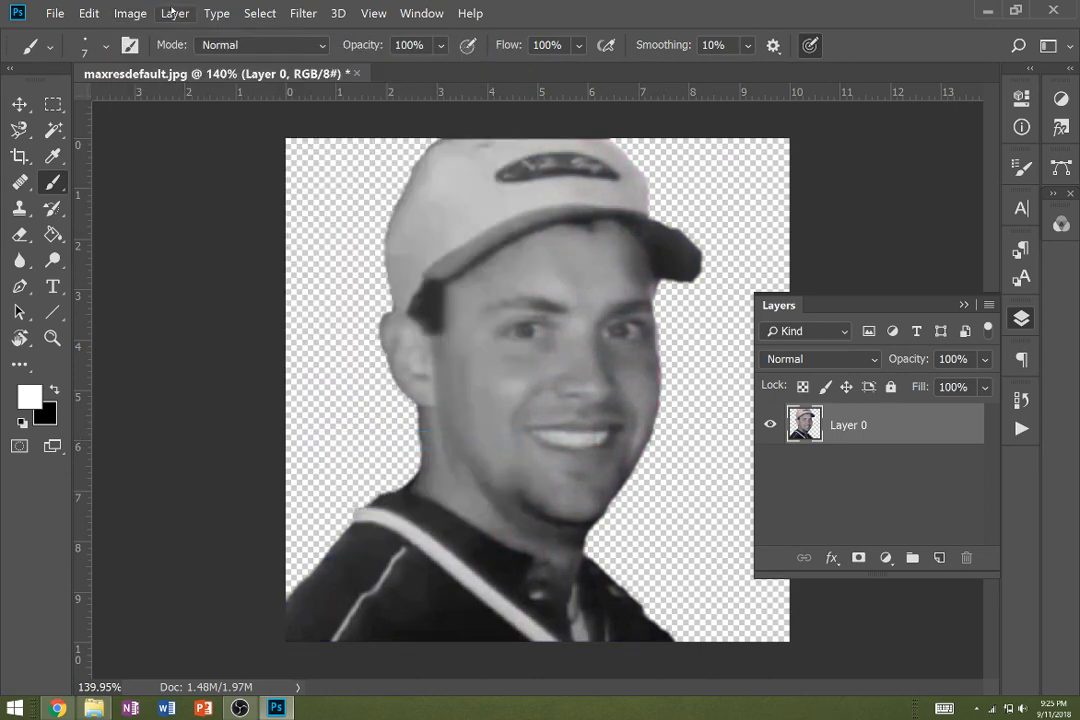
# - Increase the portrait's contrast with the Brightness/Contrast adjustment, leaving brightness at 0
pyautogui.click(130, 13)
pyautogui.moveTo(148, 62)
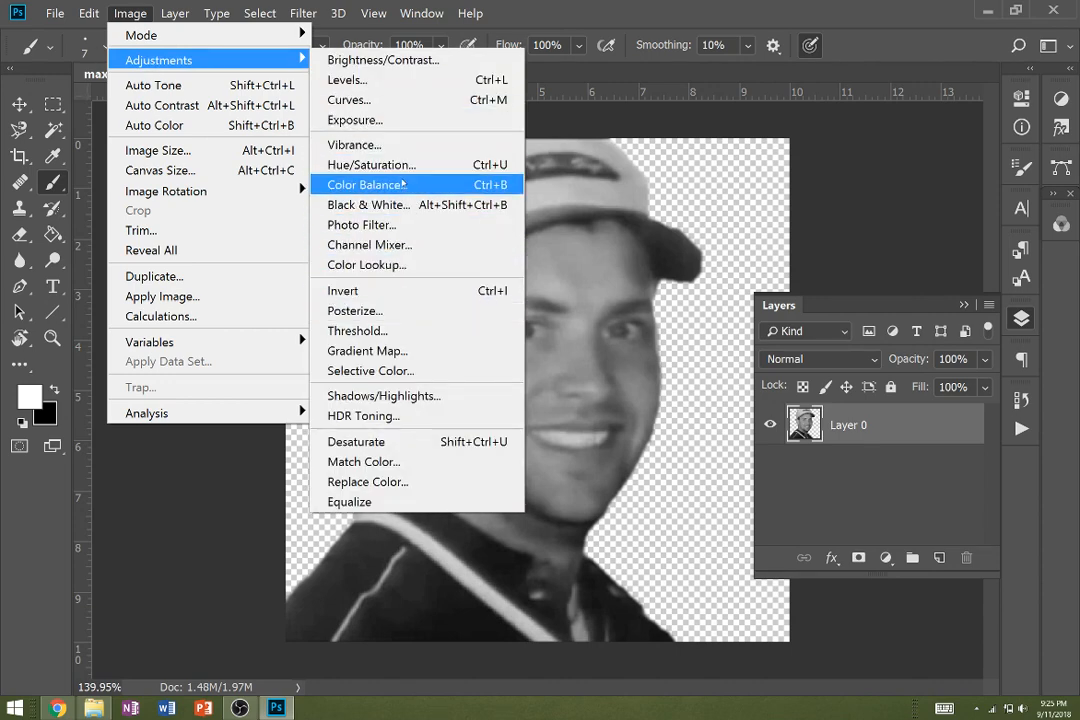
pyautogui.click(390, 60)
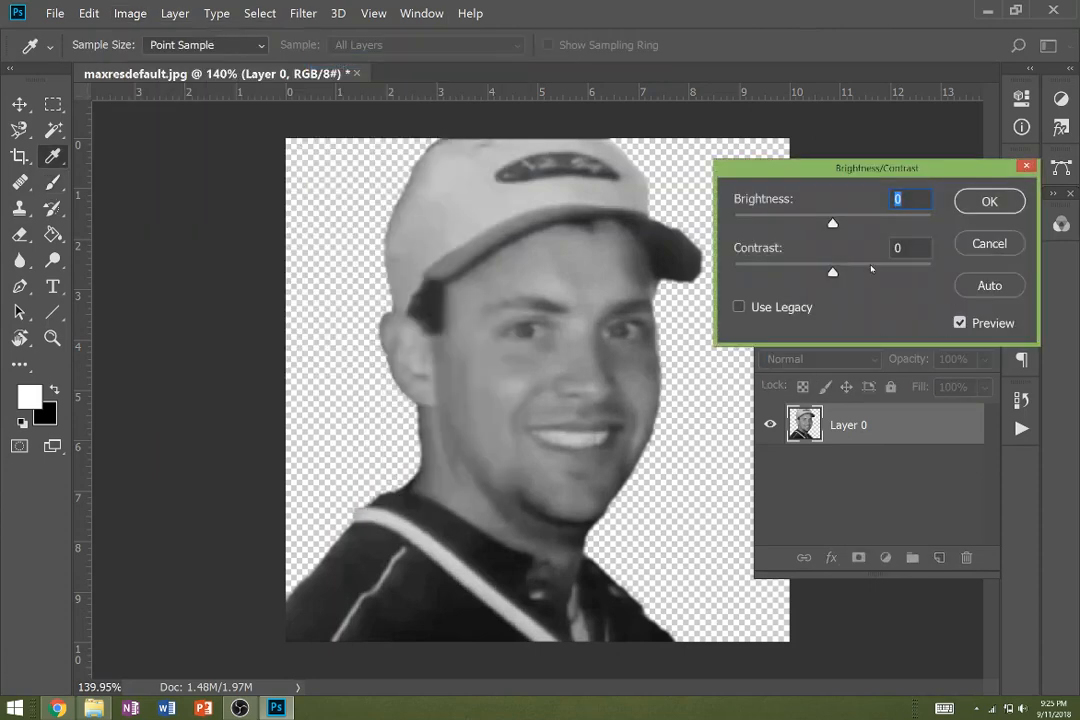
pyautogui.moveTo(833, 271); pyautogui.dragTo(893, 273)
pyautogui.click(986, 202)
pyautogui.press('b')
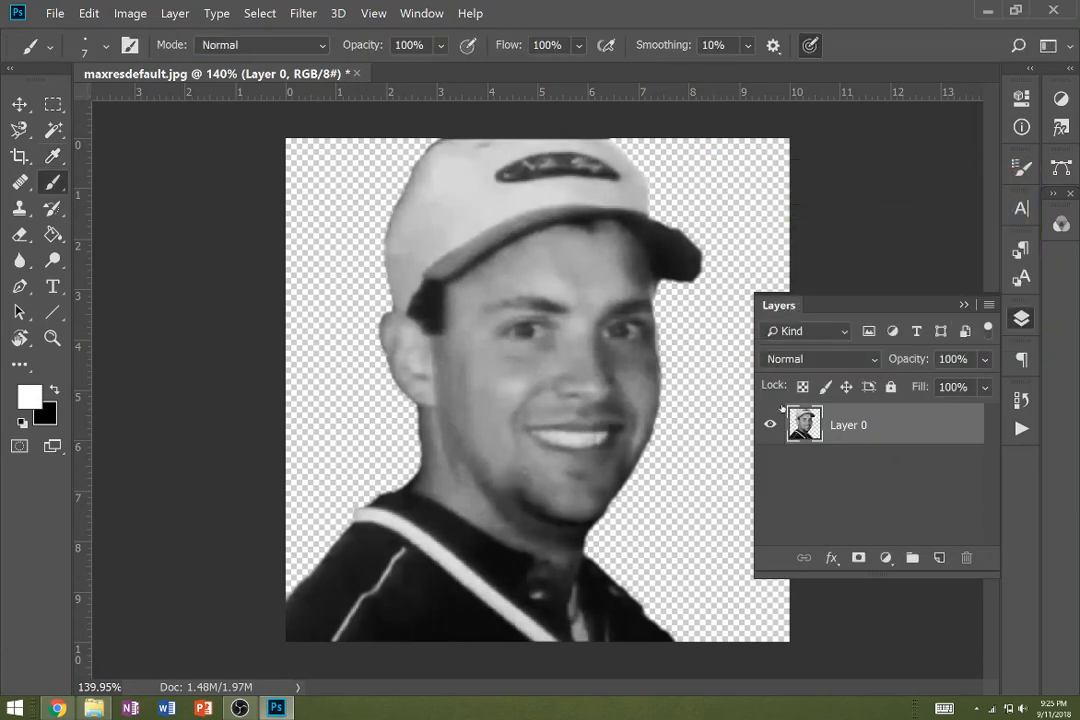
# - Add a new layer beneath Layer 0 and fill it with black using the Paint Bucket
pyautogui.hotkey('ctrl', 'shift', 'alt', 'n')
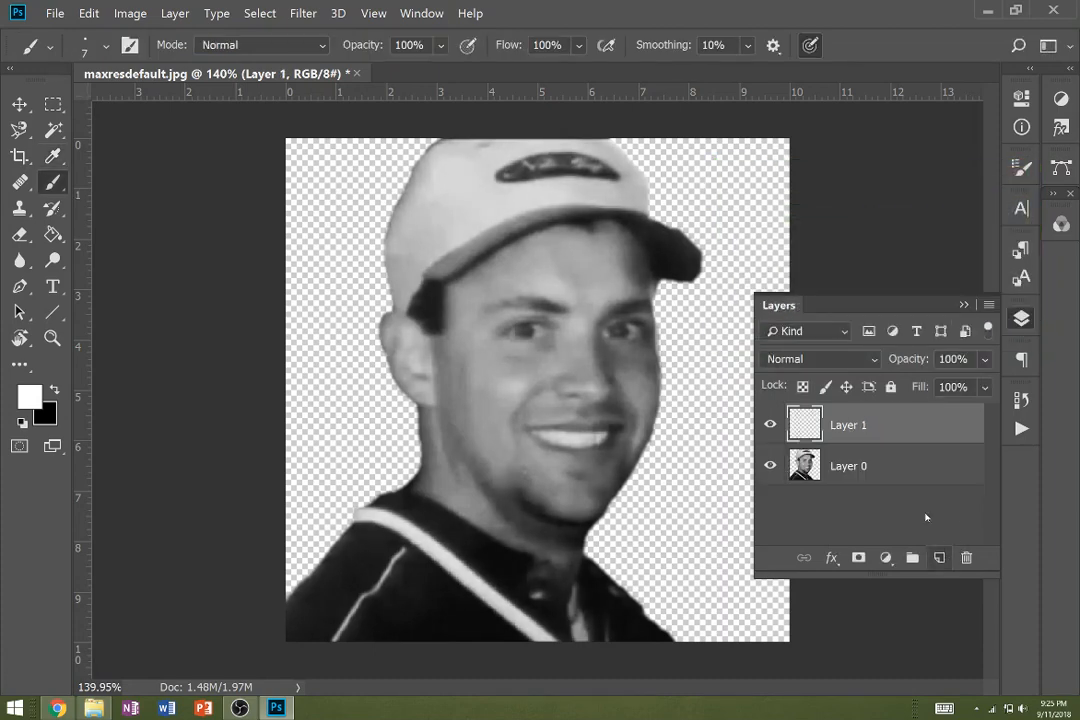
pyautogui.moveTo(873, 425); pyautogui.dragTo(866, 467)
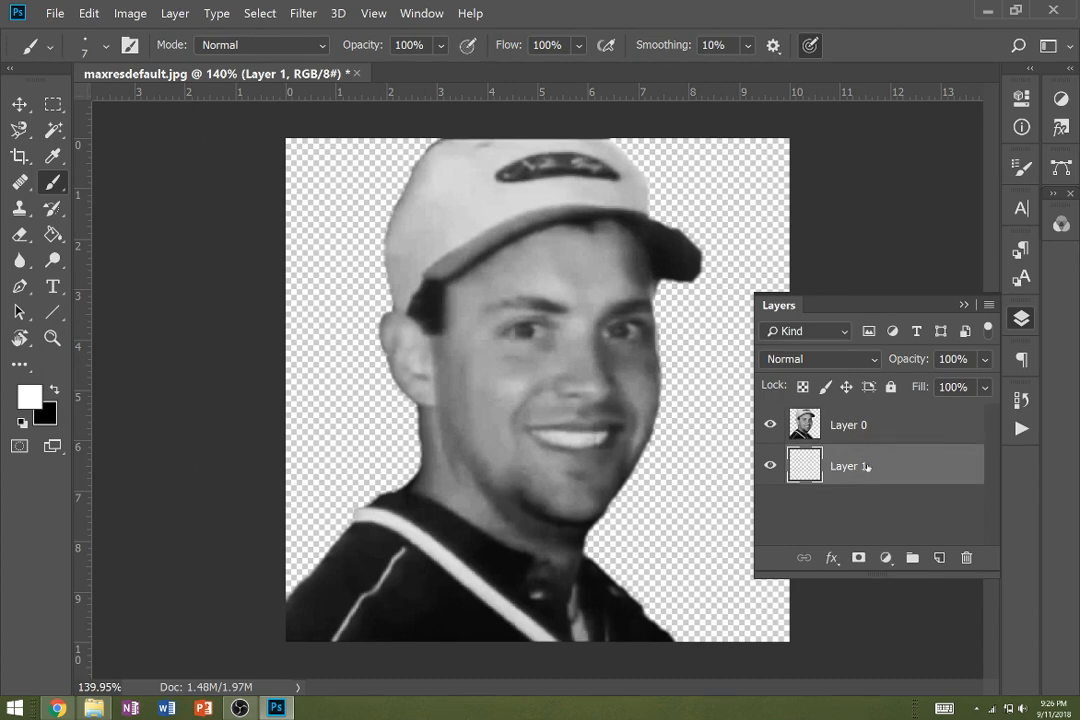
pyautogui.press('x')
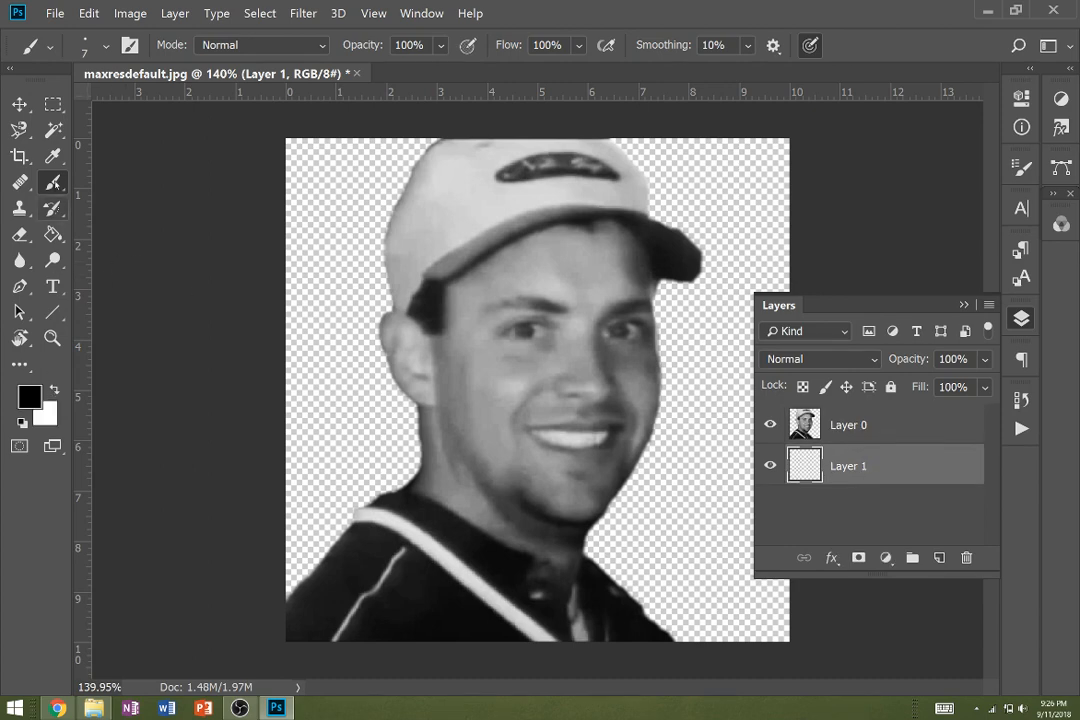
pyautogui.click(53, 234)
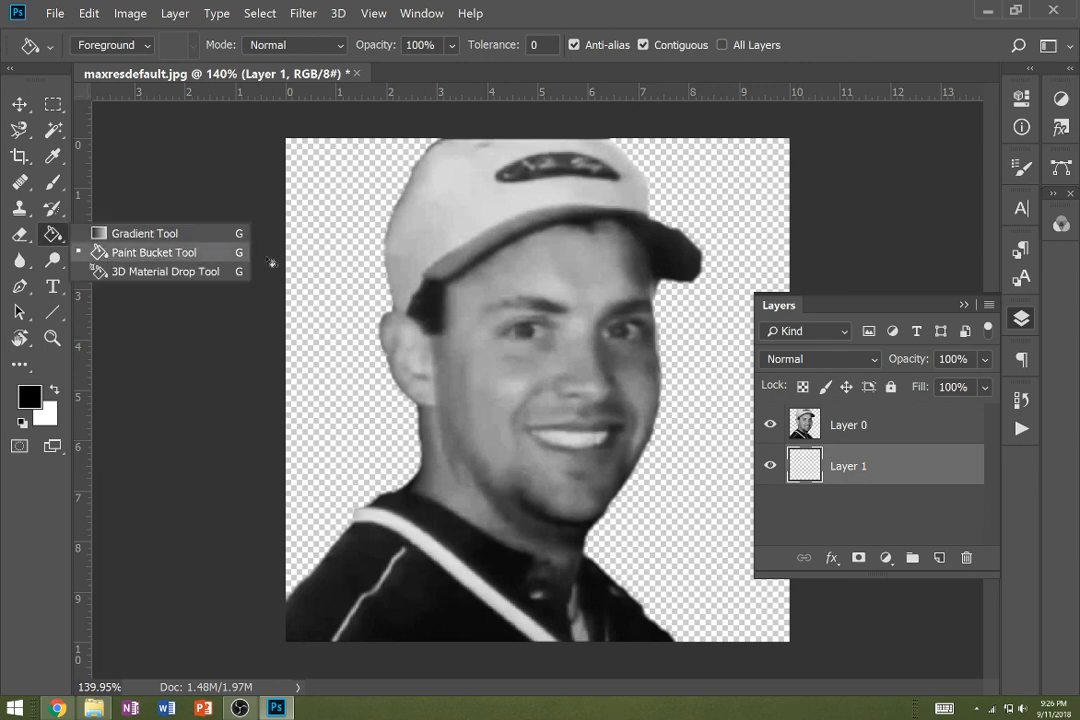
pyautogui.click(327, 299)
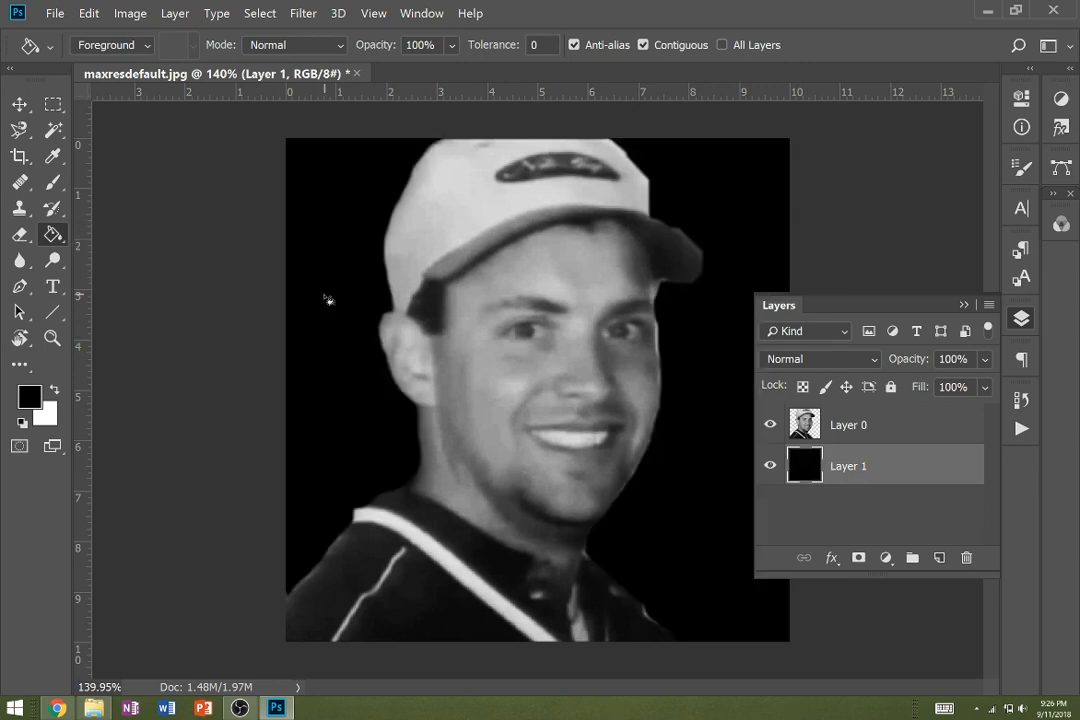
# - Set up a soft white brush for Layer 0 with 55 px size, 0% hardness and 34% opacity
pyautogui.click(865, 430)
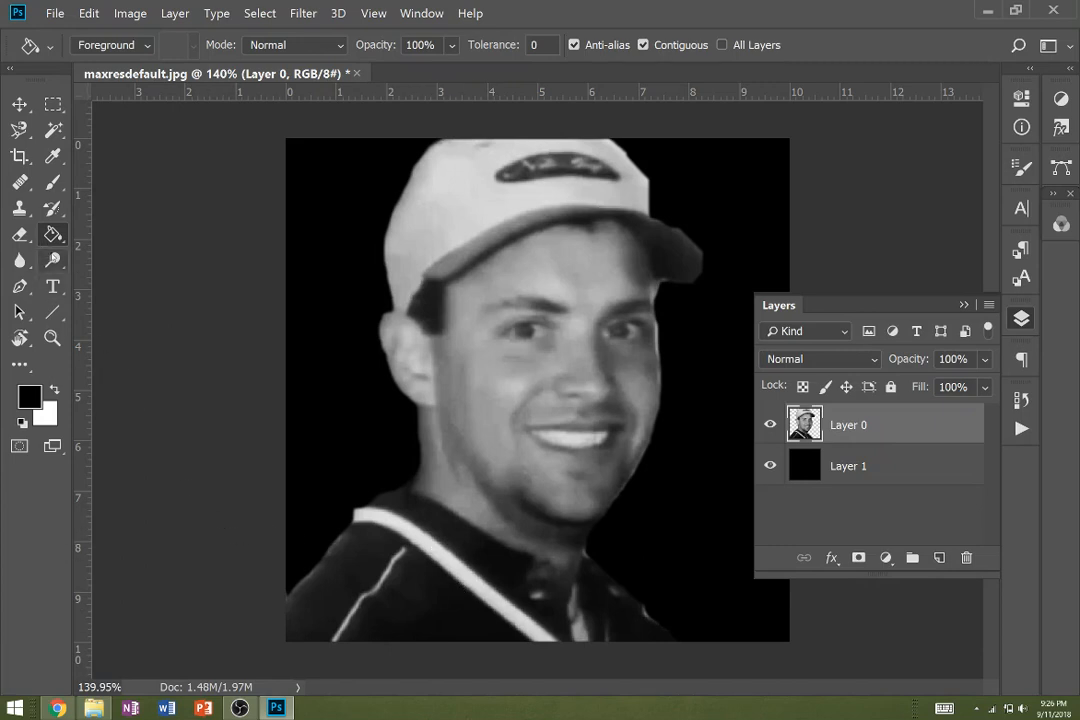
pyautogui.click(53, 182)
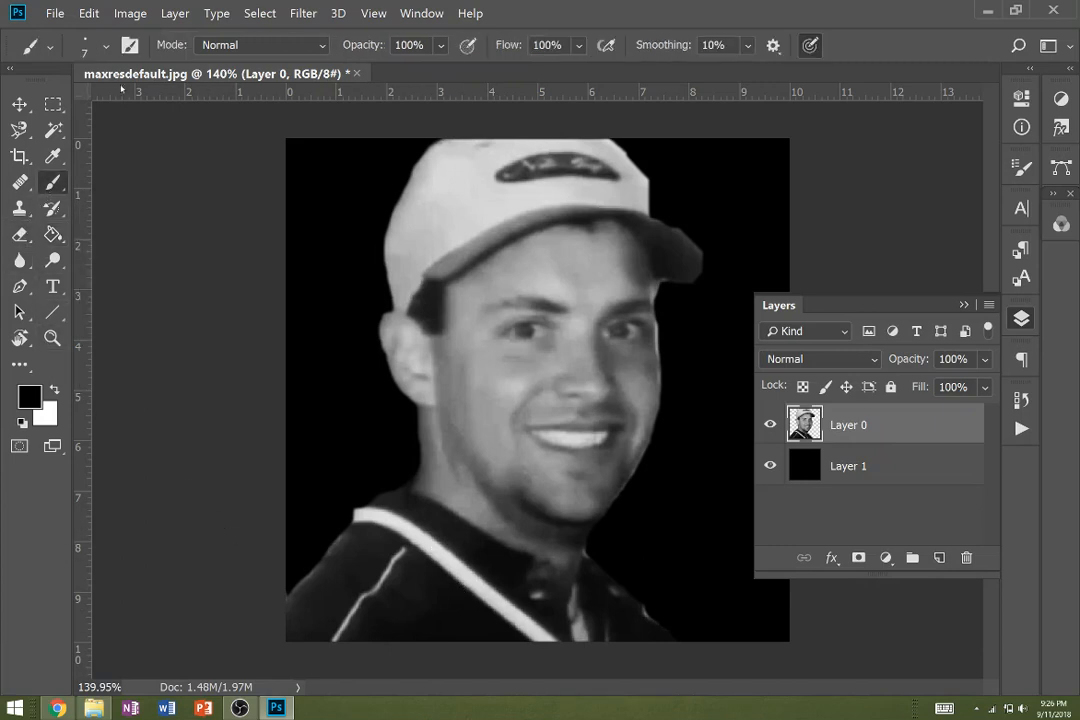
pyautogui.click(106, 45)
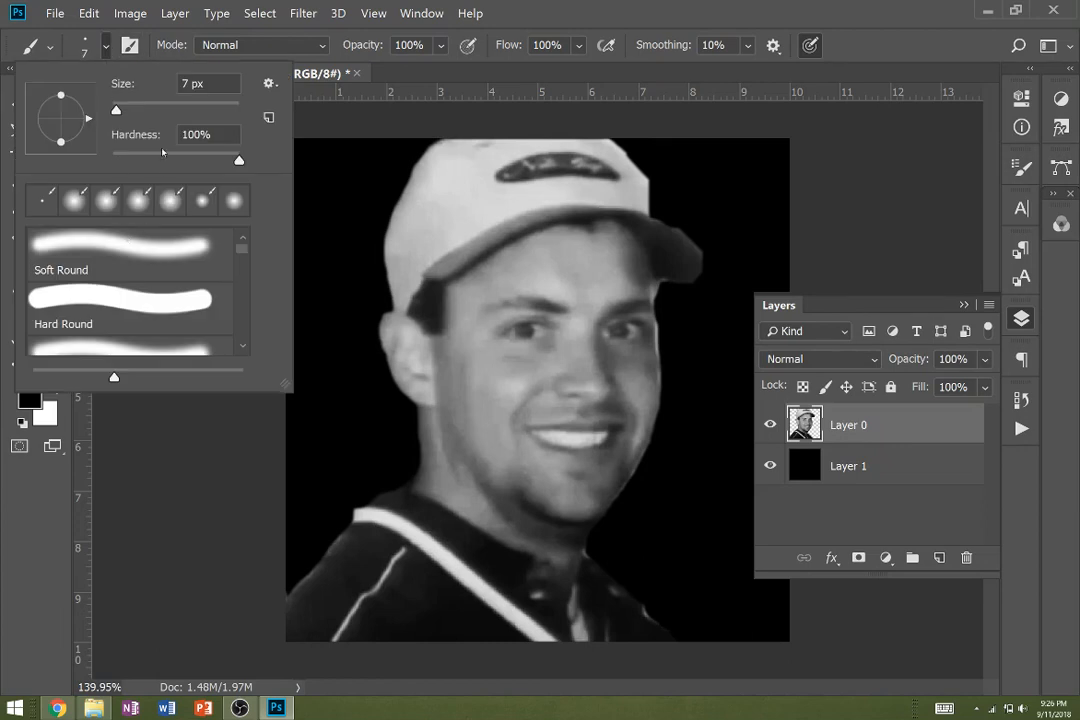
pyautogui.click(145, 110)
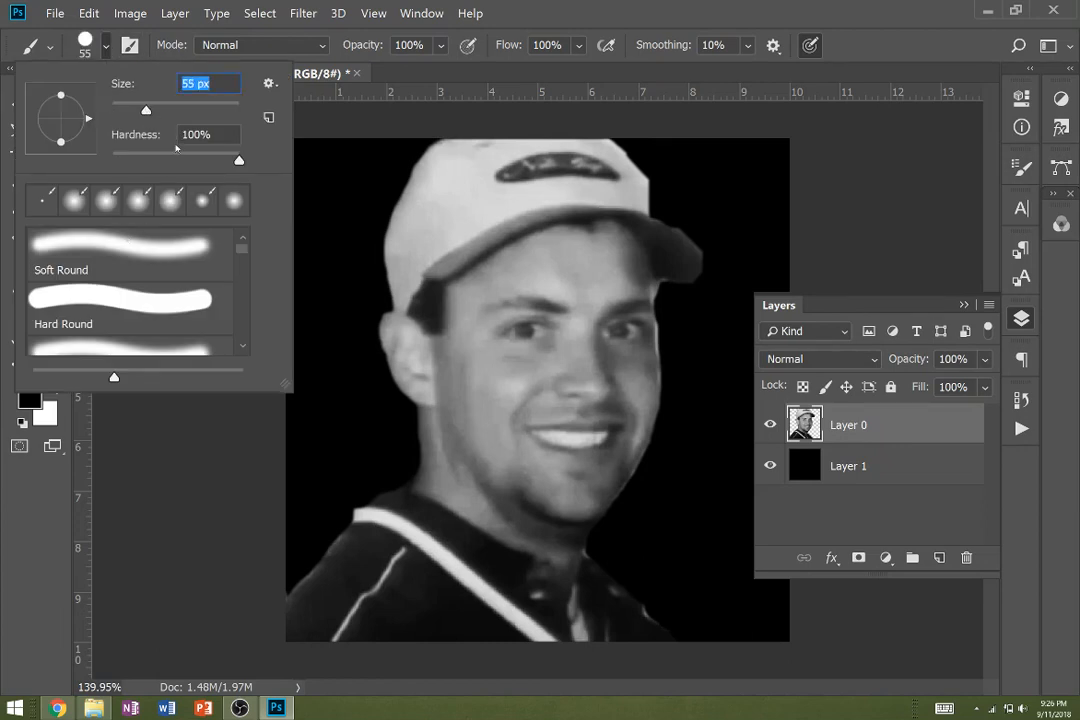
pyautogui.moveTo(174, 157); pyautogui.dragTo(91, 157)
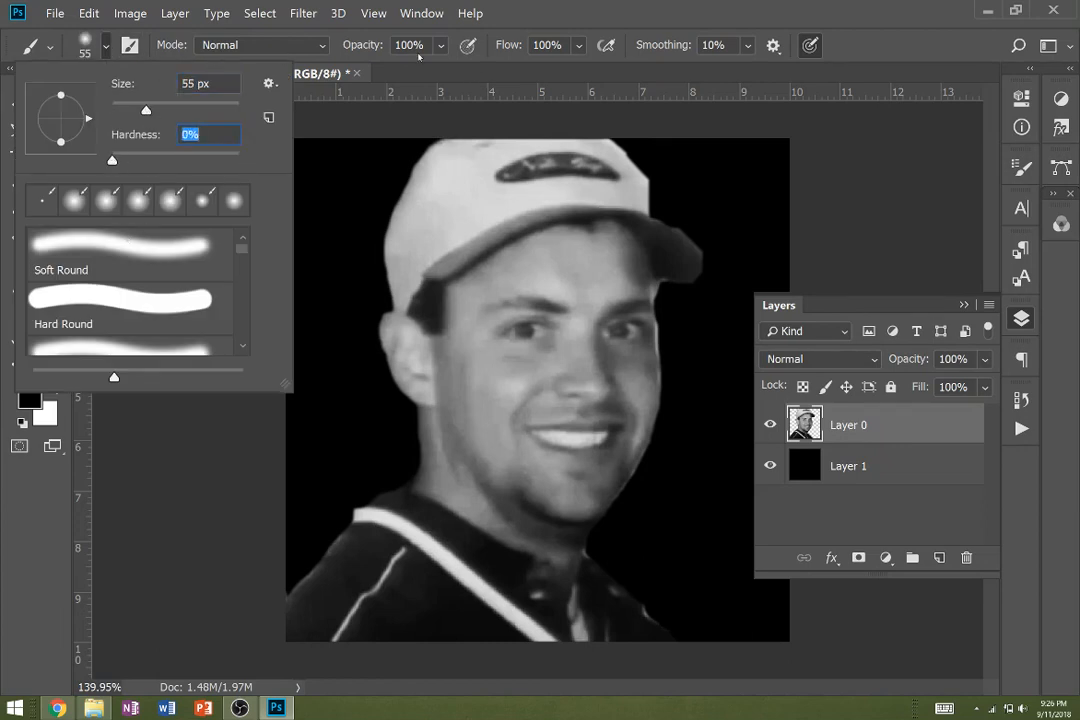
pyautogui.click(441, 47)
pyautogui.click(431, 70)
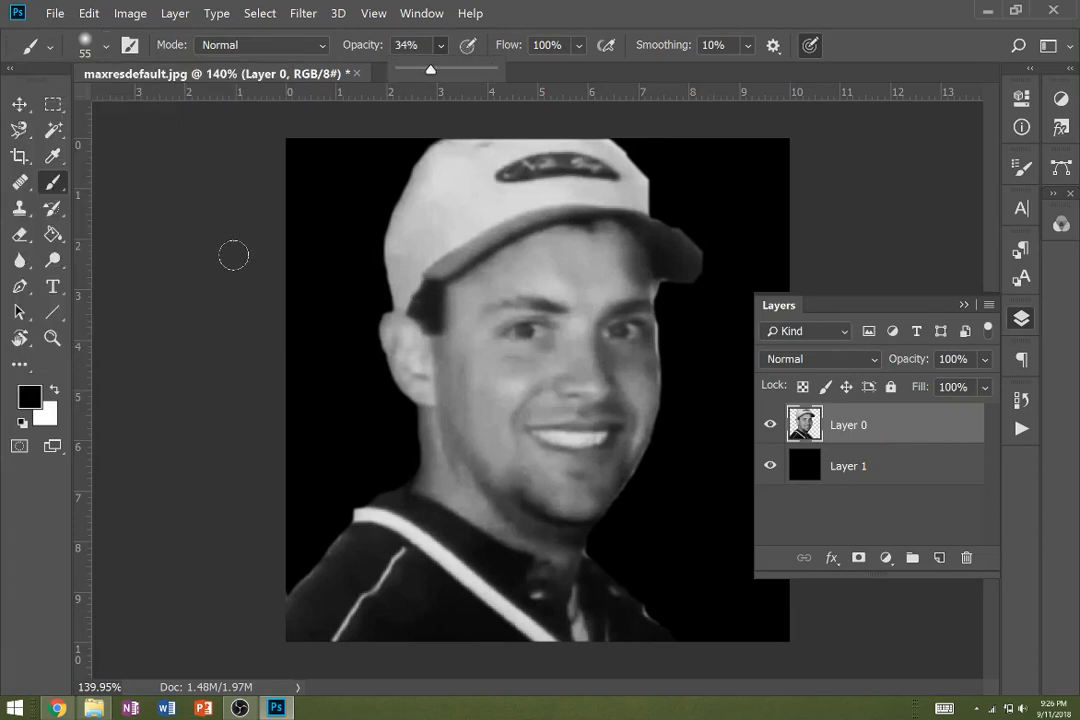
pyautogui.click(217, 275)
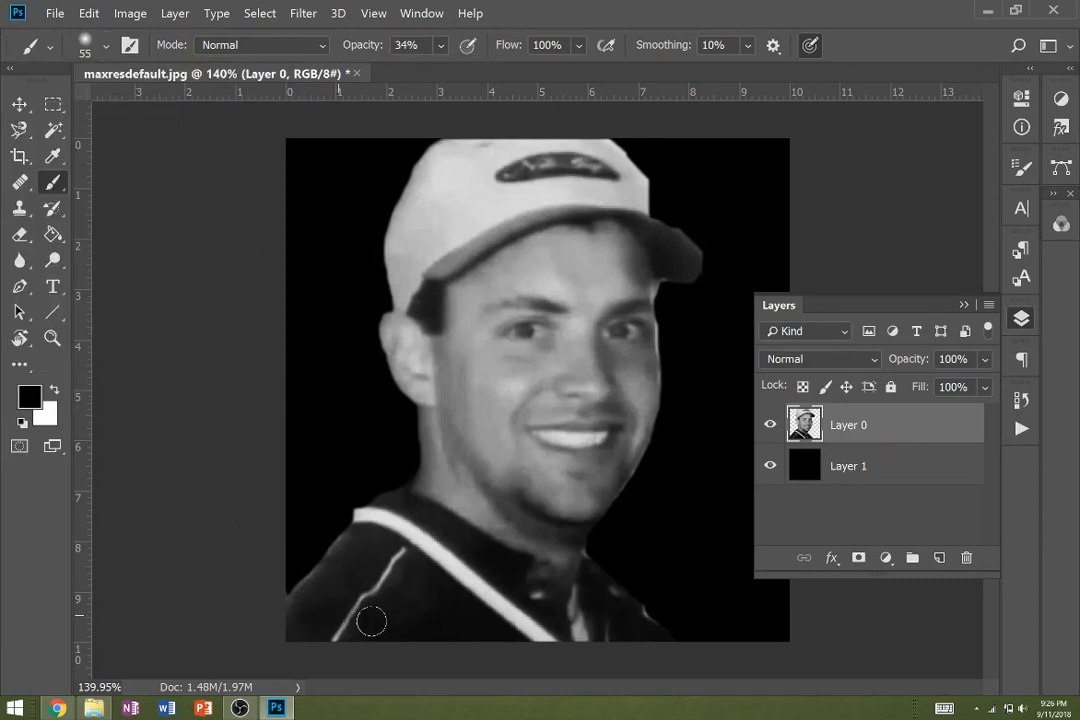
pyautogui.press('x')
# - Try to lighten the dark shirt below the white stripe with white strokes at 34% opacity, and undo them
pyautogui.moveTo(328, 610)
pyautogui.mouseDown()
pyautogui.moveTo(366, 628)
pyautogui.moveTo(292, 622)
pyautogui.moveTo(488, 652)
pyautogui.moveTo(464, 629)
pyautogui.moveTo(411, 618)
pyautogui.moveTo(321, 639)
pyautogui.moveTo(337, 592)
pyautogui.moveTo(309, 606)
pyautogui.moveTo(361, 540)
pyautogui.moveTo(390, 549)
pyautogui.moveTo(507, 649)
pyautogui.moveTo(435, 605)
pyautogui.moveTo(365, 602)
pyautogui.moveTo(365, 583)
pyautogui.moveTo(384, 590)
pyautogui.moveTo(354, 575)
pyautogui.moveTo(403, 596)
pyautogui.mouseUp()
pyautogui.moveTo(296, 636); pyautogui.dragTo(337, 559)
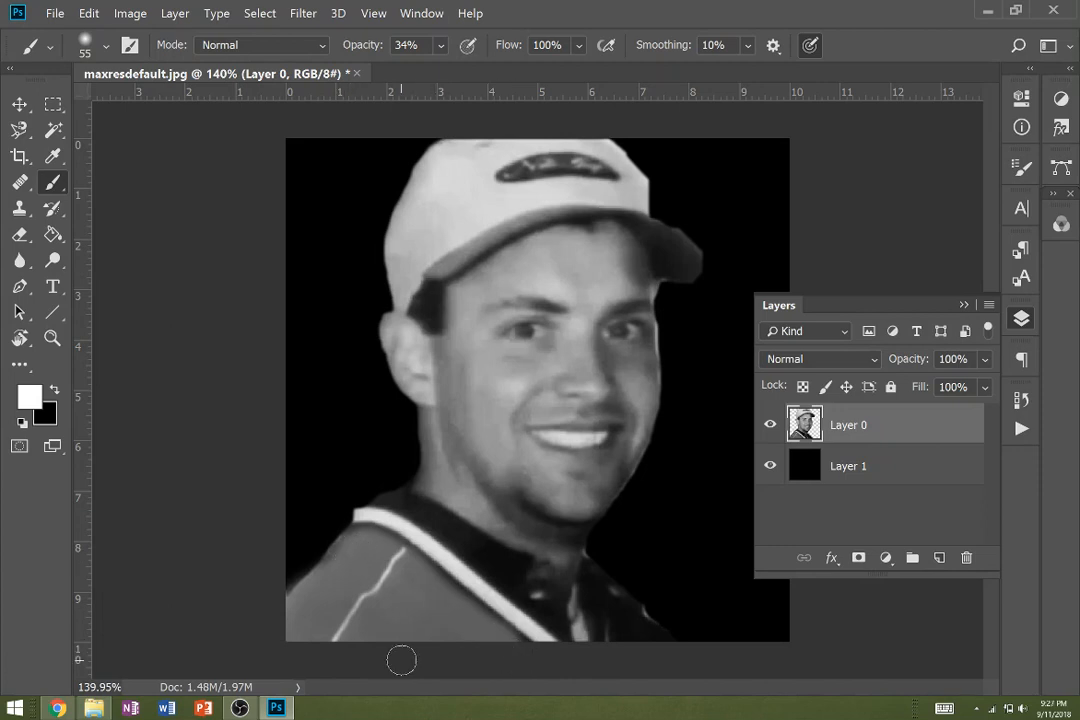
pyautogui.hotkey('ctrl', 'z')
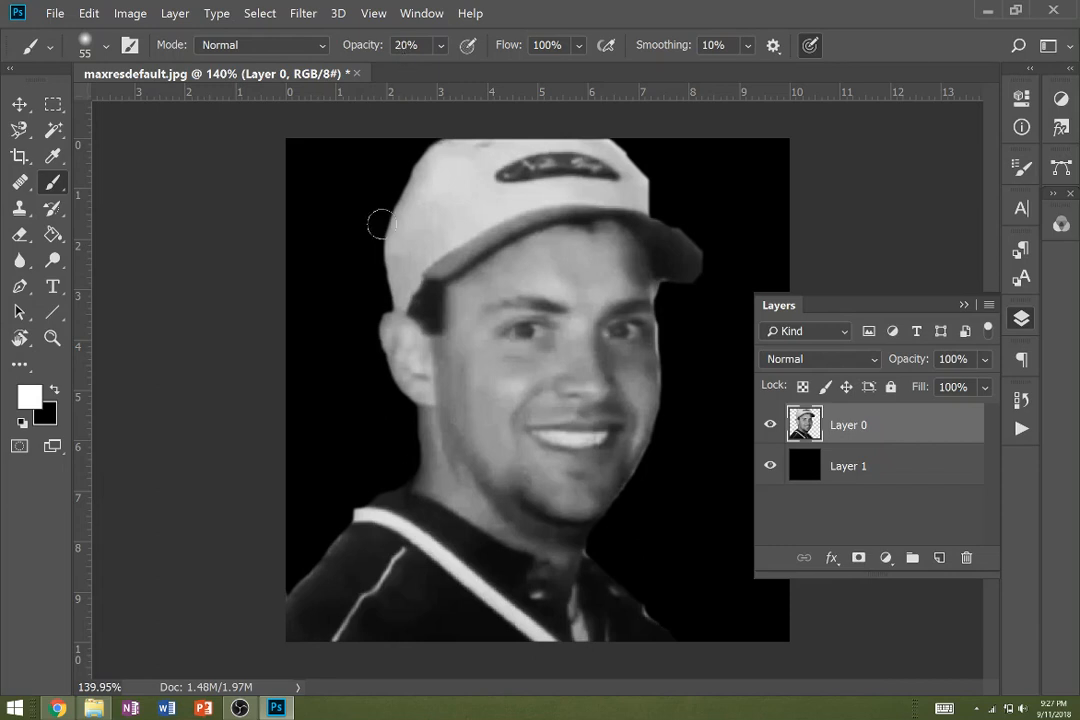
# - Lighten the dark shirt with white strokes at 20% opacity, using a 55 px brush below the stripe and 20 px on the collar
pyautogui.moveTo(301, 639)
pyautogui.mouseDown()
pyautogui.moveTo(363, 566)
pyautogui.moveTo(331, 615)
pyautogui.moveTo(291, 635)
pyautogui.moveTo(341, 569)
pyautogui.moveTo(378, 549)
pyautogui.moveTo(329, 618)
pyautogui.moveTo(350, 654)
pyautogui.moveTo(411, 572)
pyautogui.moveTo(511, 646)
pyautogui.moveTo(468, 625)
pyautogui.moveTo(381, 635)
pyautogui.moveTo(430, 621)
pyautogui.moveTo(439, 635)
pyautogui.moveTo(356, 646)
pyautogui.moveTo(476, 646)
pyautogui.moveTo(415, 611)
pyautogui.moveTo(412, 570)
pyautogui.moveTo(453, 614)
pyautogui.moveTo(348, 614)
pyautogui.moveTo(305, 638)
pyautogui.mouseUp()
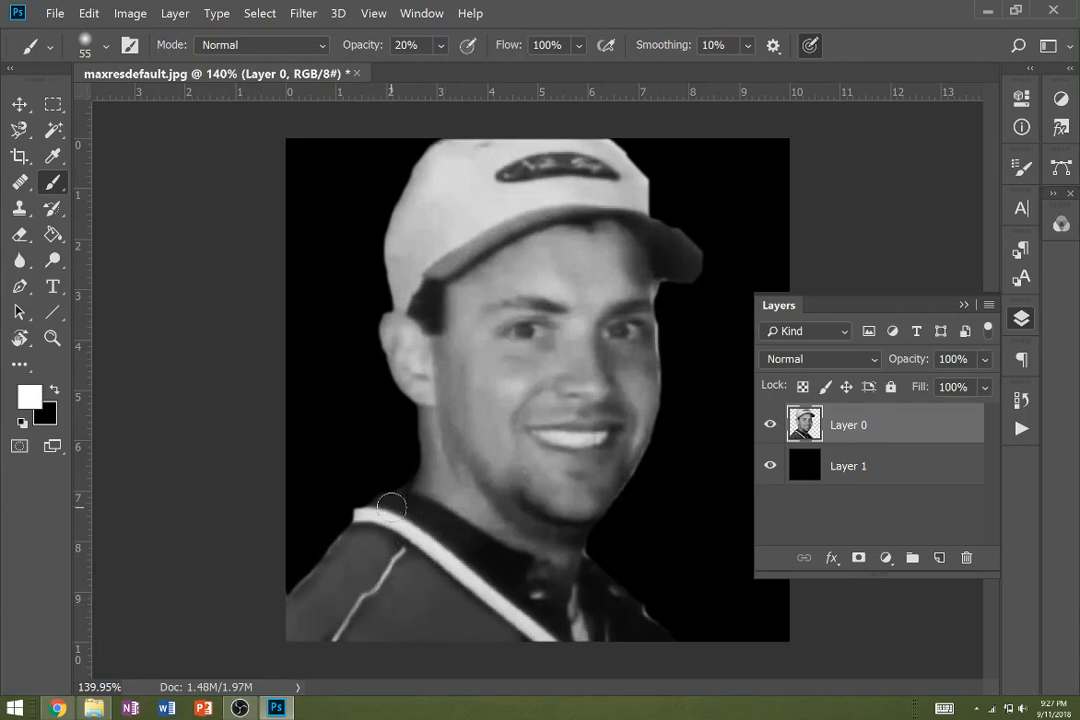
pyautogui.press('[')
pyautogui.press('[')
pyautogui.press('[')
pyautogui.press('[')
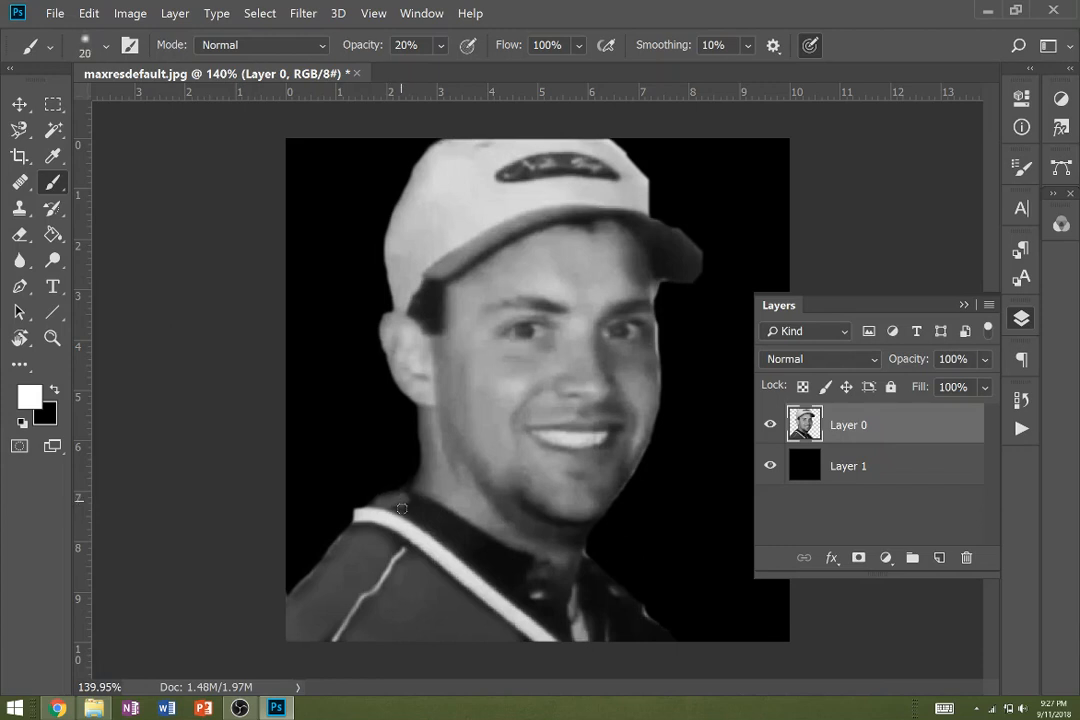
pyautogui.moveTo(402, 509)
pyautogui.mouseDown()
pyautogui.moveTo(563, 631)
pyautogui.moveTo(563, 617)
pyautogui.moveTo(519, 590)
pyautogui.moveTo(524, 564)
pyautogui.moveTo(517, 579)
pyautogui.moveTo(512, 556)
pyautogui.moveTo(397, 497)
pyautogui.moveTo(449, 515)
pyautogui.moveTo(511, 578)
pyautogui.moveTo(390, 506)
pyautogui.moveTo(507, 559)
pyautogui.mouseUp()
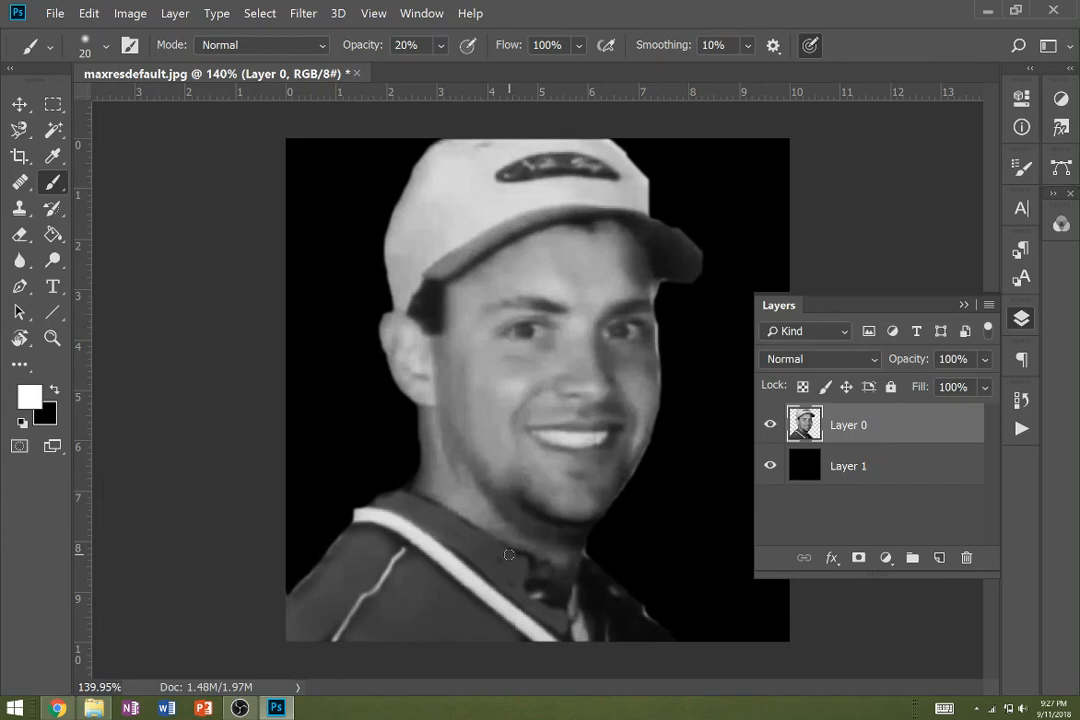
# - Create a full-height paragraph text box spanning from the canvas's left edge to the middle of the man's face
pyautogui.press('t')
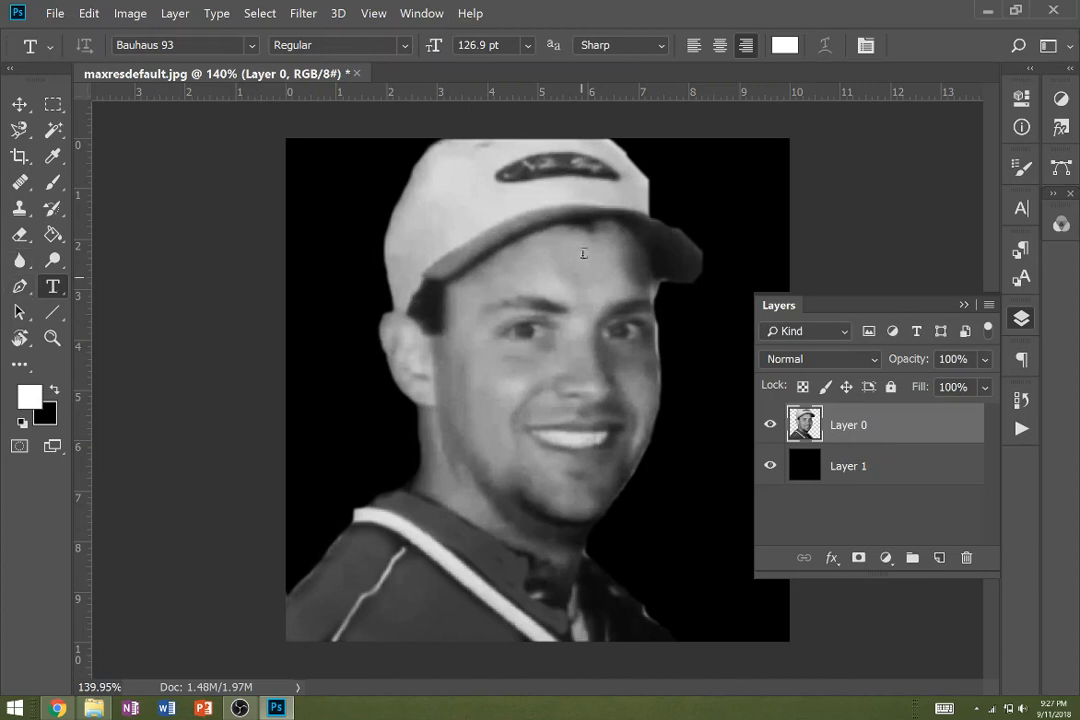
pyautogui.click(378, 200)
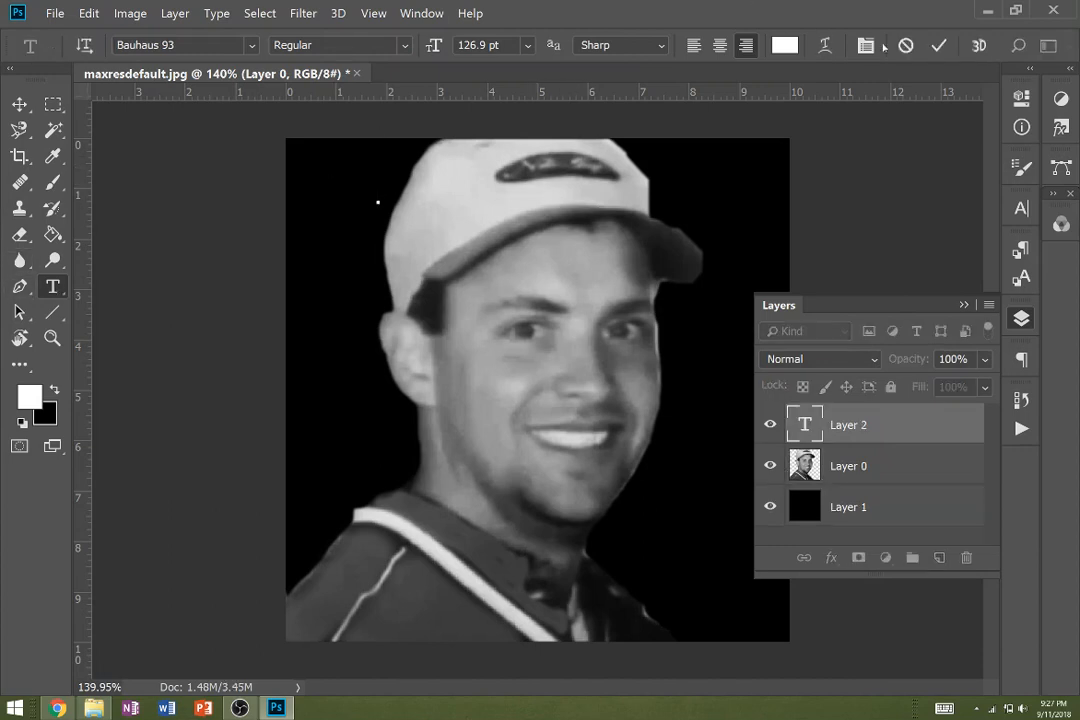
pyautogui.click(906, 45)
pyautogui.moveTo(557, 140); pyautogui.dragTo(286, 639)
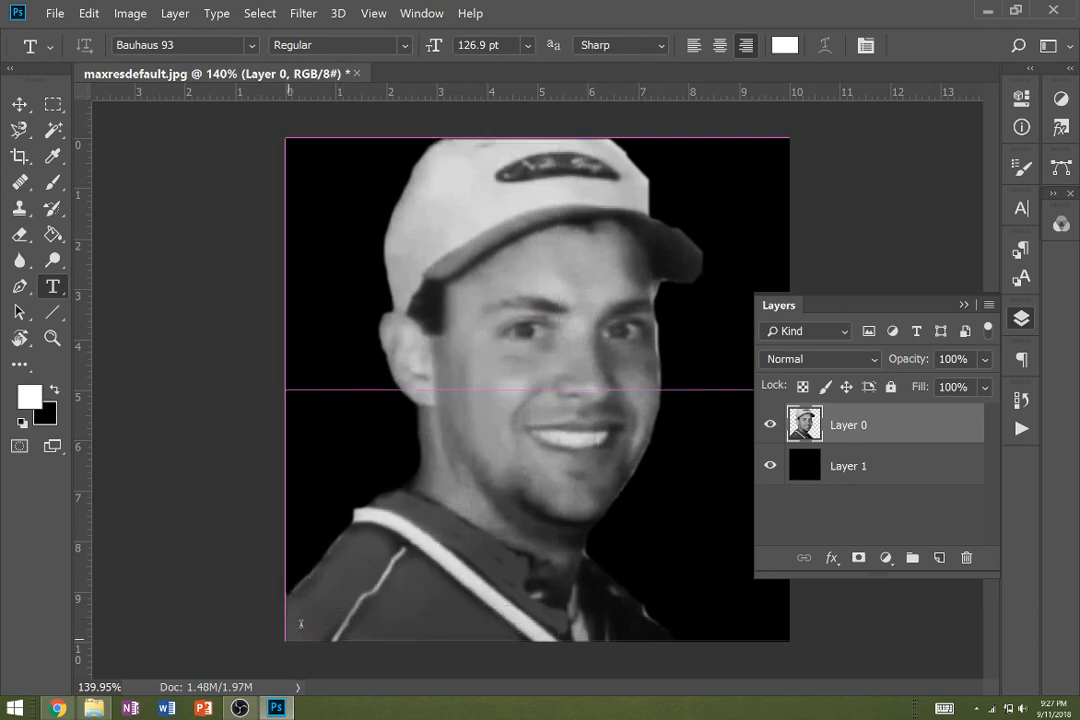
pyautogui.moveTo(558, 390); pyautogui.dragTo(582, 390)
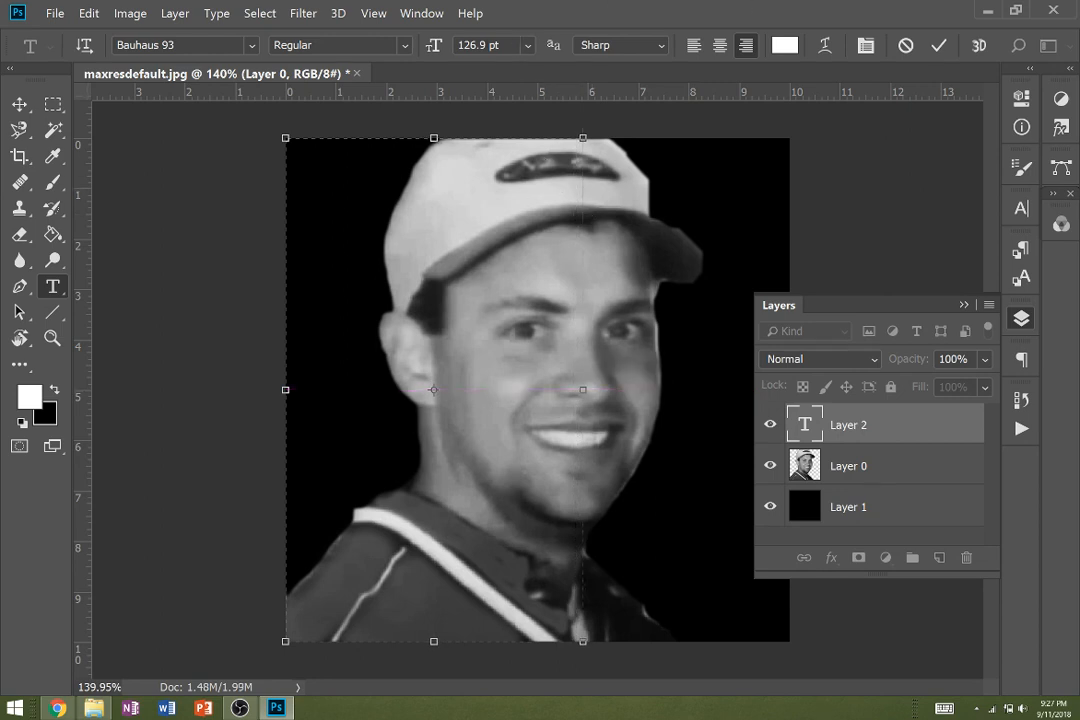
# - Set the text to 50.9 pt in the Bauhaus 93 font
pyautogui.moveTo(433, 45); pyautogui.dragTo(253, 45)
pyautogui.click(253, 45)
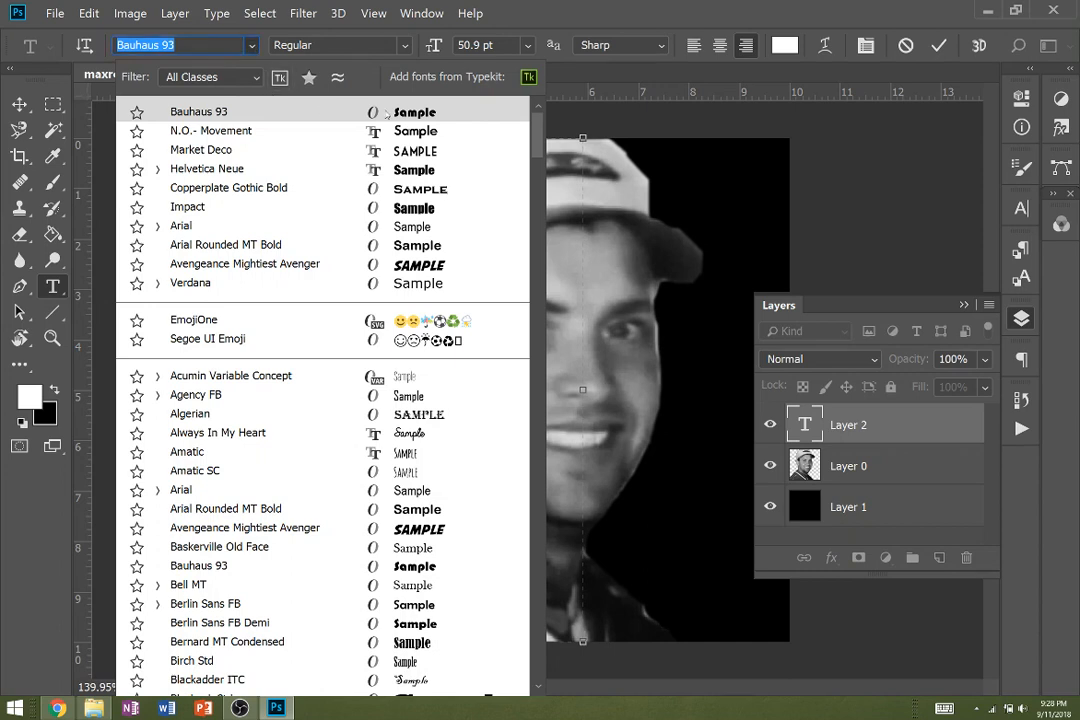
pyautogui.click(270, 112)
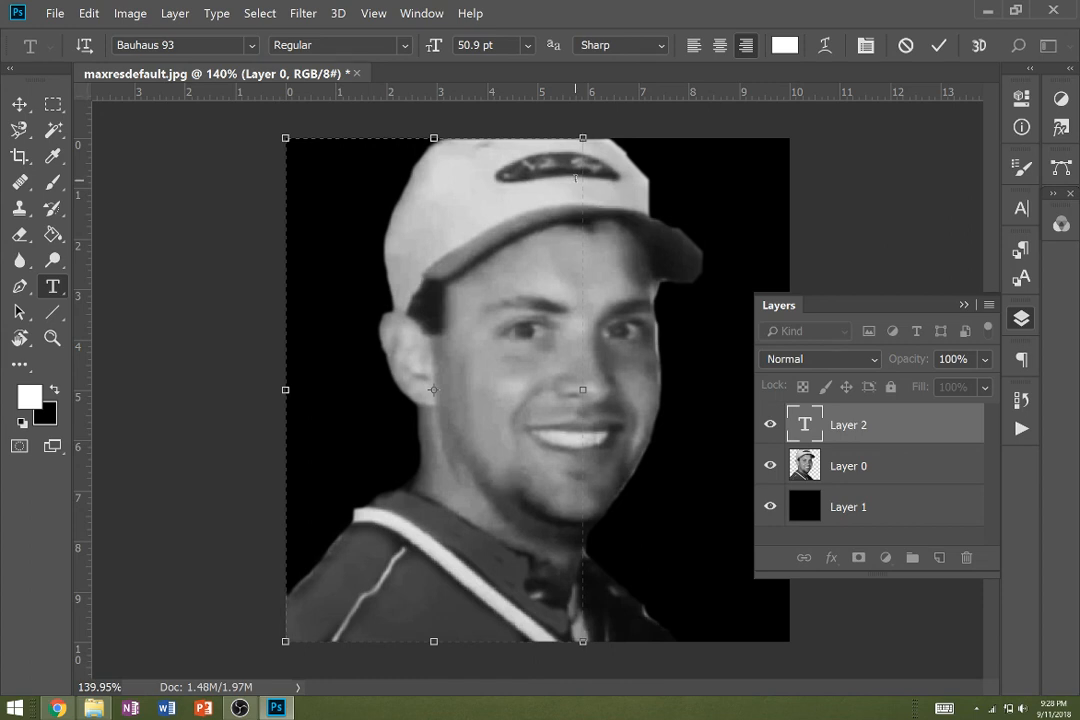
pyautogui.write('every')
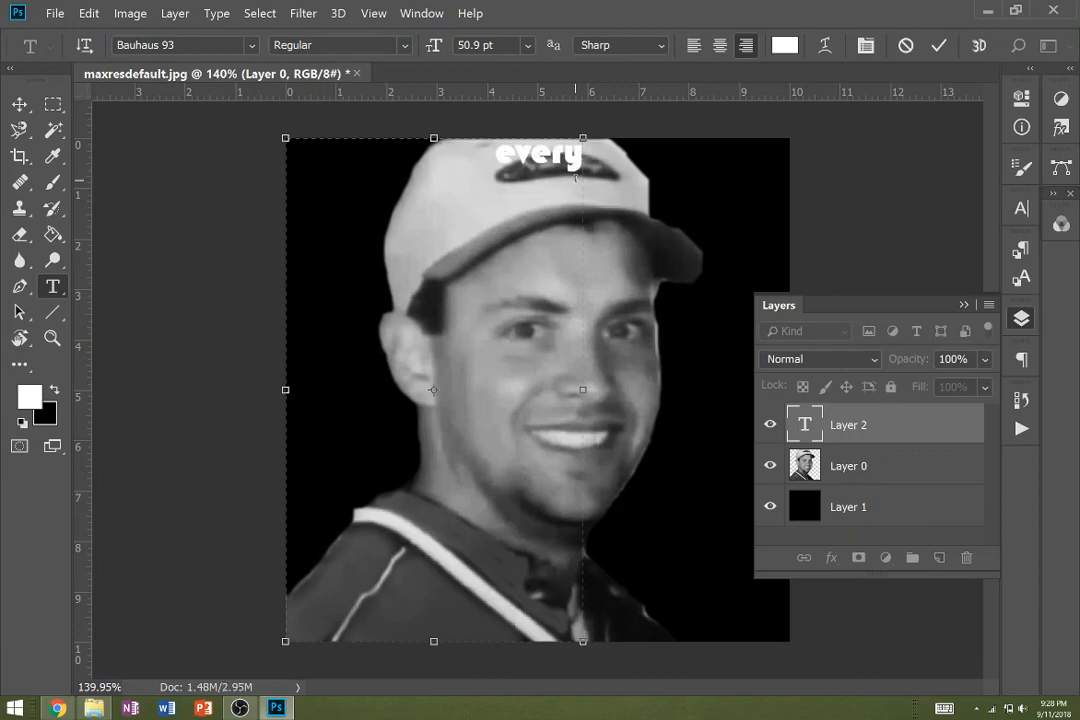
pyautogui.press('BackSpace')
pyautogui.press('BackSpace')
pyautogui.press('BackSpace')
pyautogui.press('BackSpace')
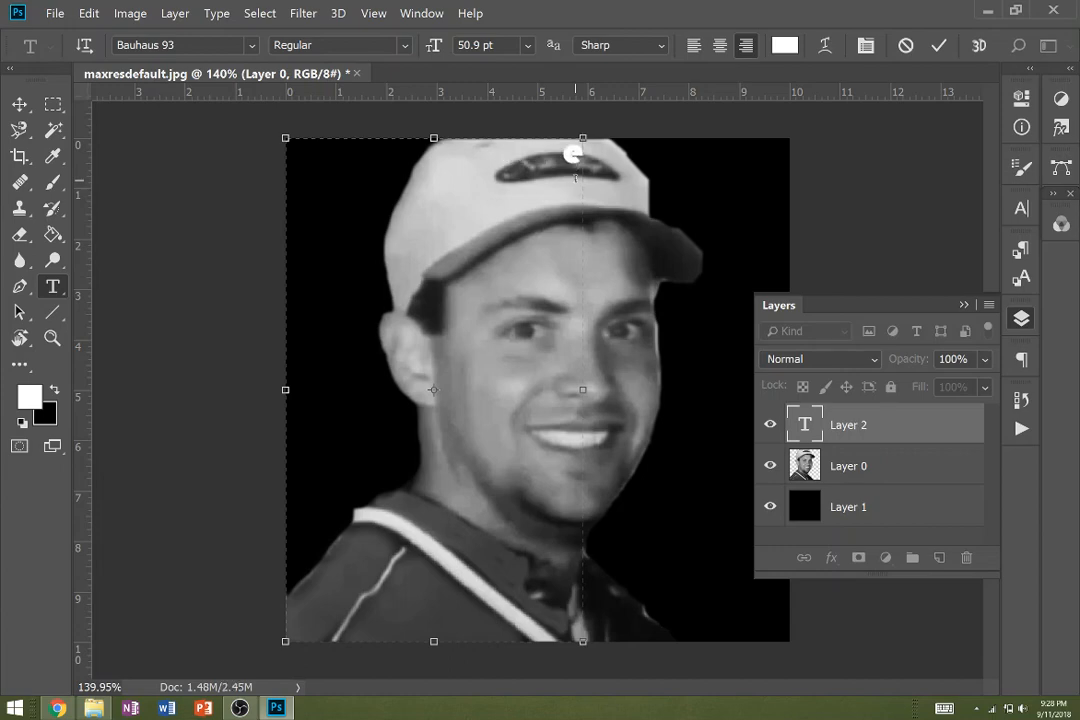
pyautogui.press('BackSpace')
# - Set the text colour to black and enter "EVERY", "BODY" and "READY?" on three separate lines
pyautogui.moveTo(370, 390); pyautogui.dragTo(445, 425)
pyautogui.click(627, 158)
pyautogui.write('EVERY')
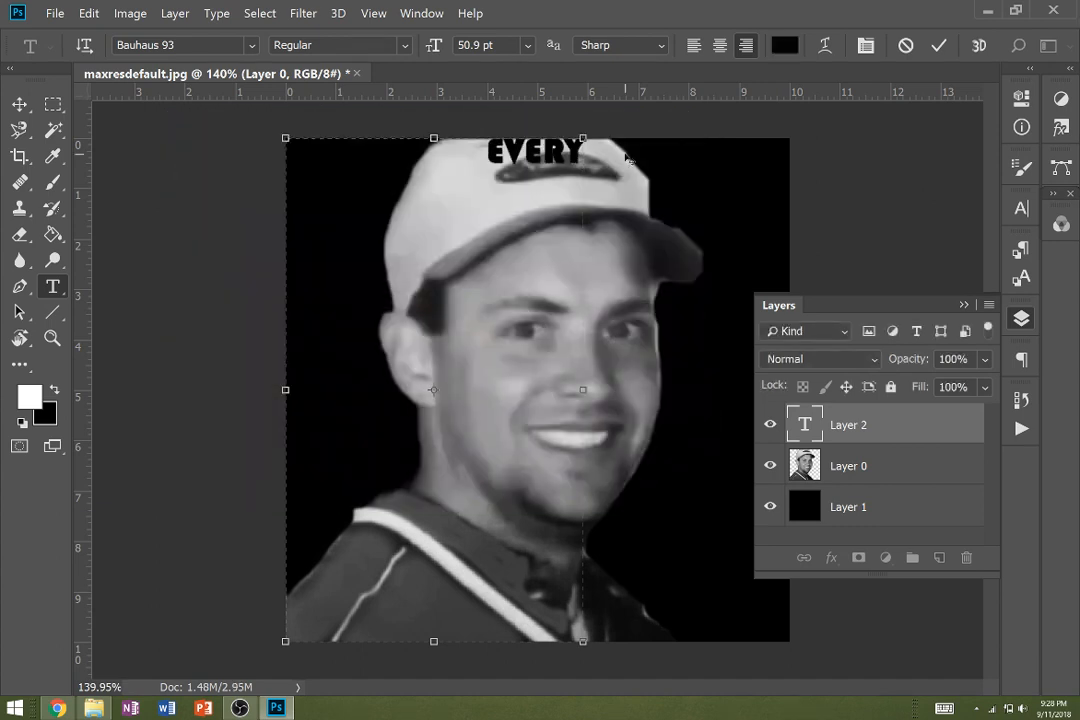
pyautogui.press('Return')
pyautogui.write('BODY READY?')
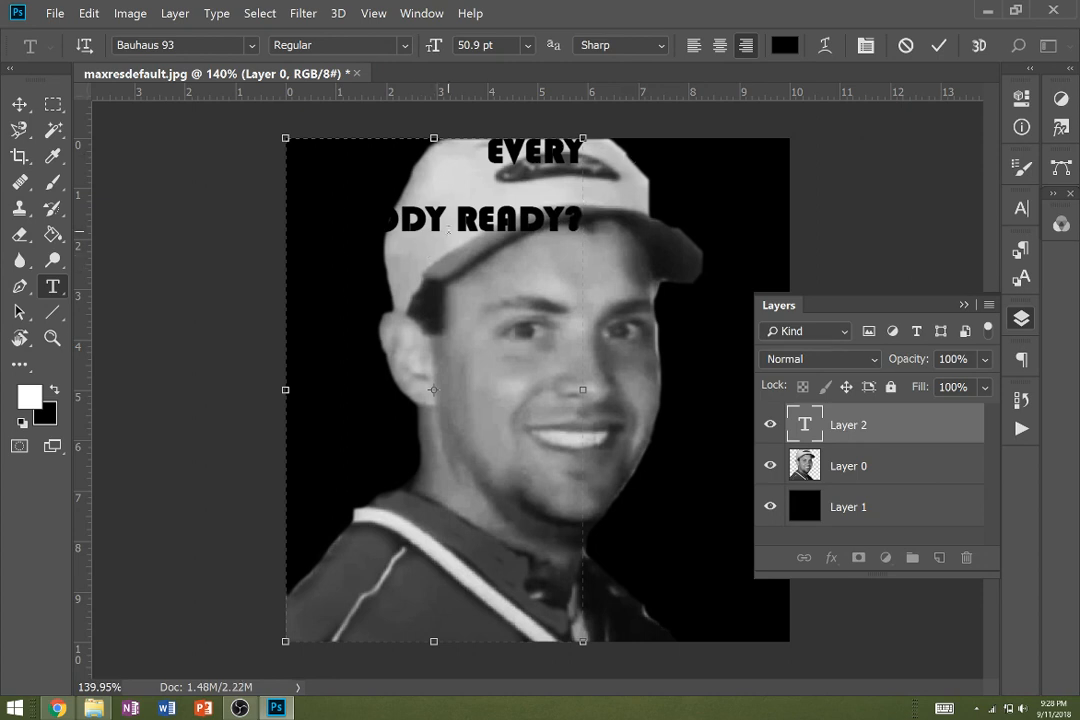
pyautogui.click(446, 220)
pyautogui.press('Return')
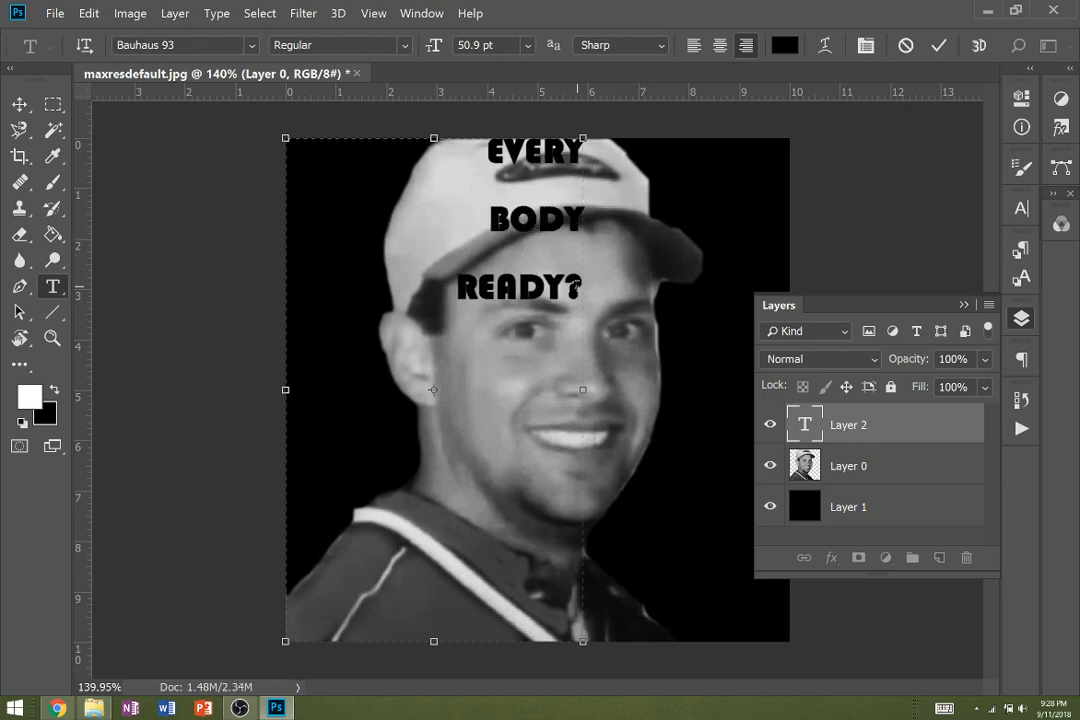
# - Set the leading of the three text lines to Auto
pyautogui.moveTo(577, 288); pyautogui.dragTo(474, 147)
pyautogui.click(1028, 366)
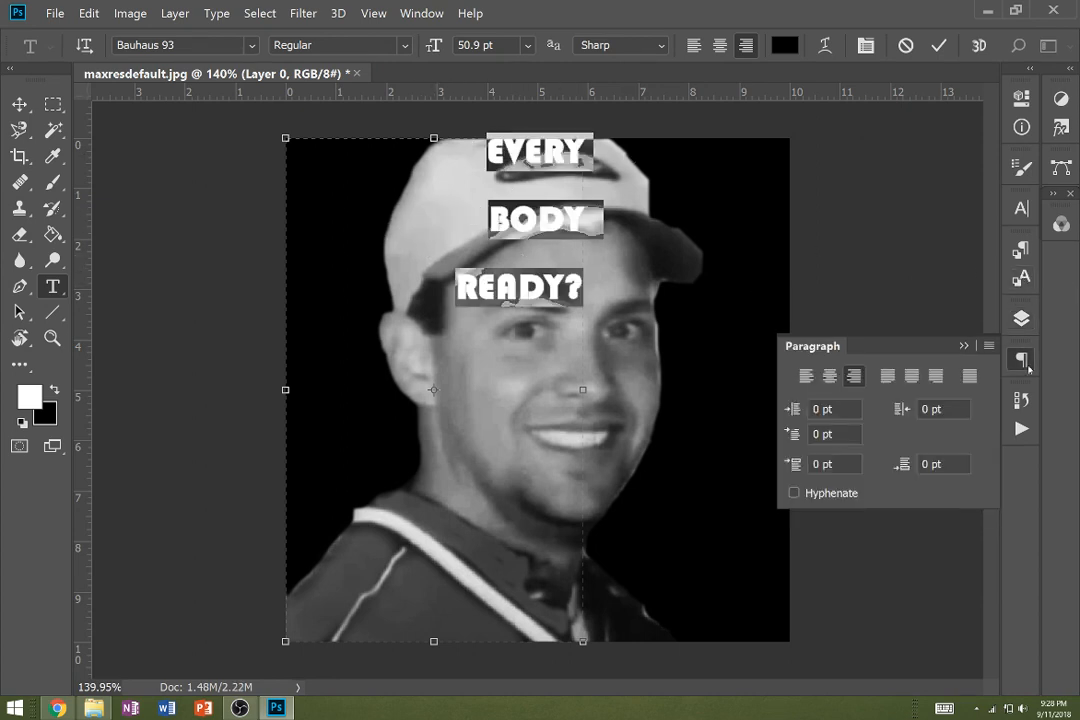
pyautogui.click(1021, 208)
pyautogui.click(944, 251)
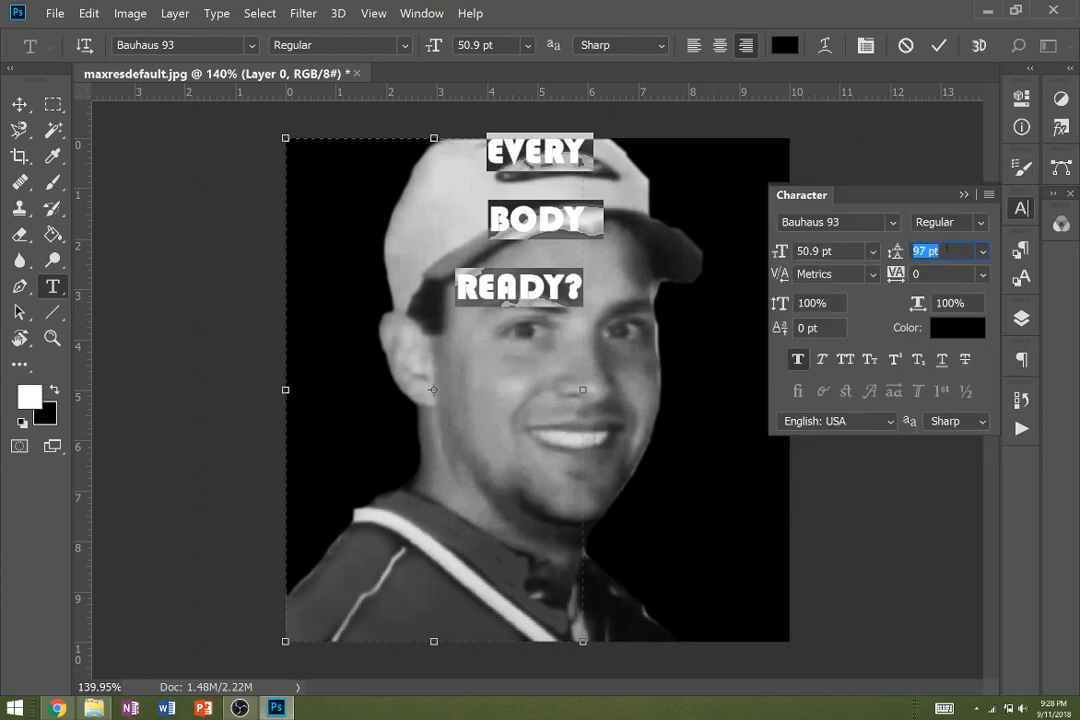
pyautogui.click(983, 251)
pyautogui.click(930, 203)
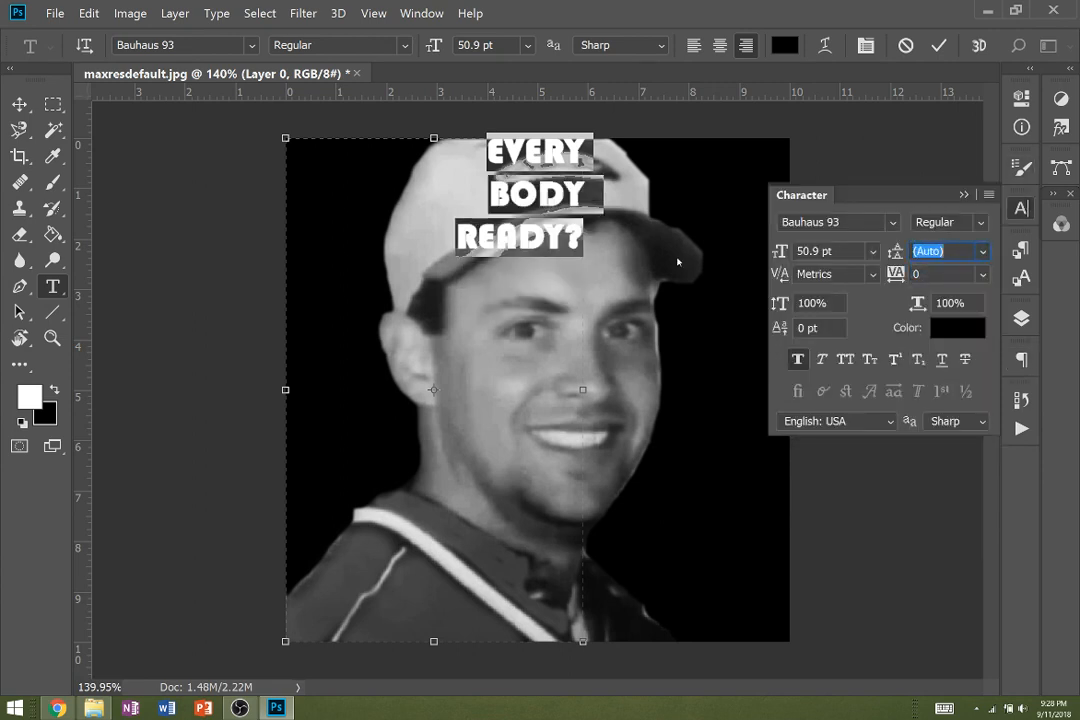
# - Add the lines "LET'S" and "ROLL" in capitals below "READY?"
pyautogui.click(581, 255)
pyautogui.press('Return')
pyautogui.write('I')
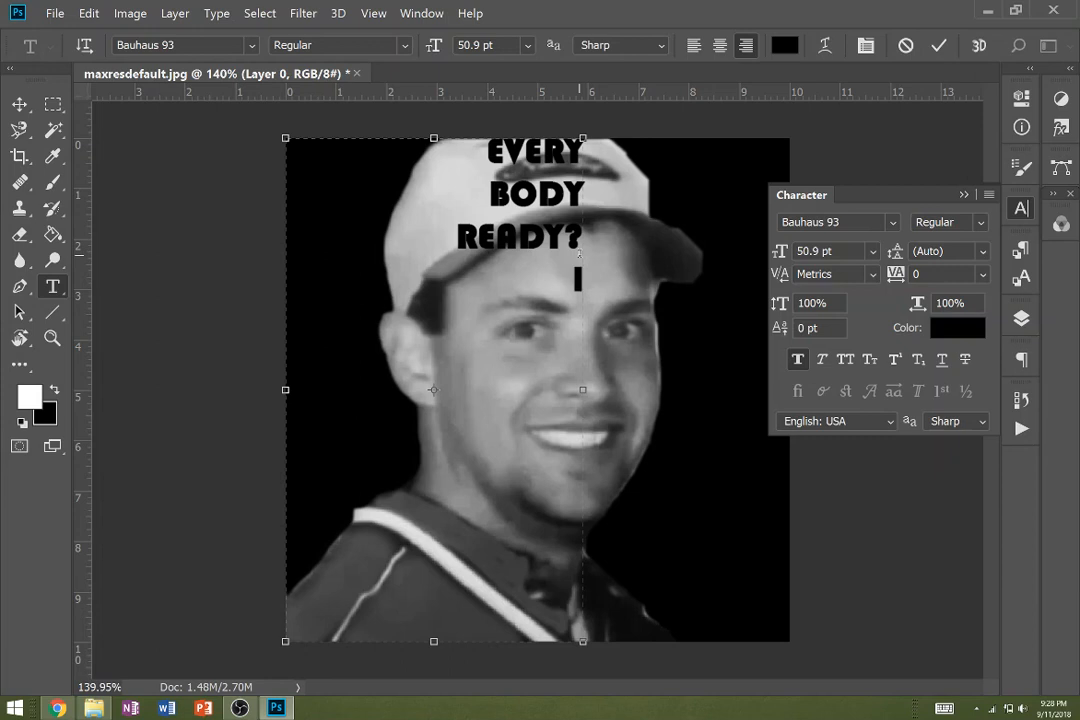
pyautogui.press('BackSpace')
pyautogui.write('le')
pyautogui.press('BackSpace')
pyautogui.press('BackSpace')
pyautogui.write("LET'S ")
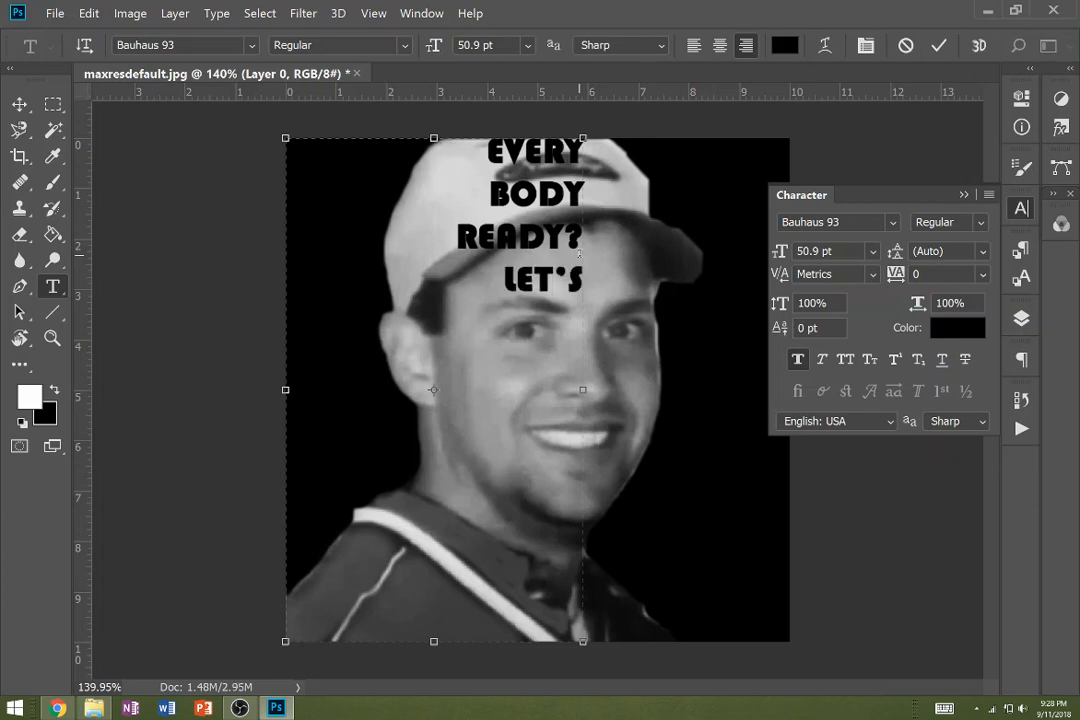
pyautogui.write('ROL')
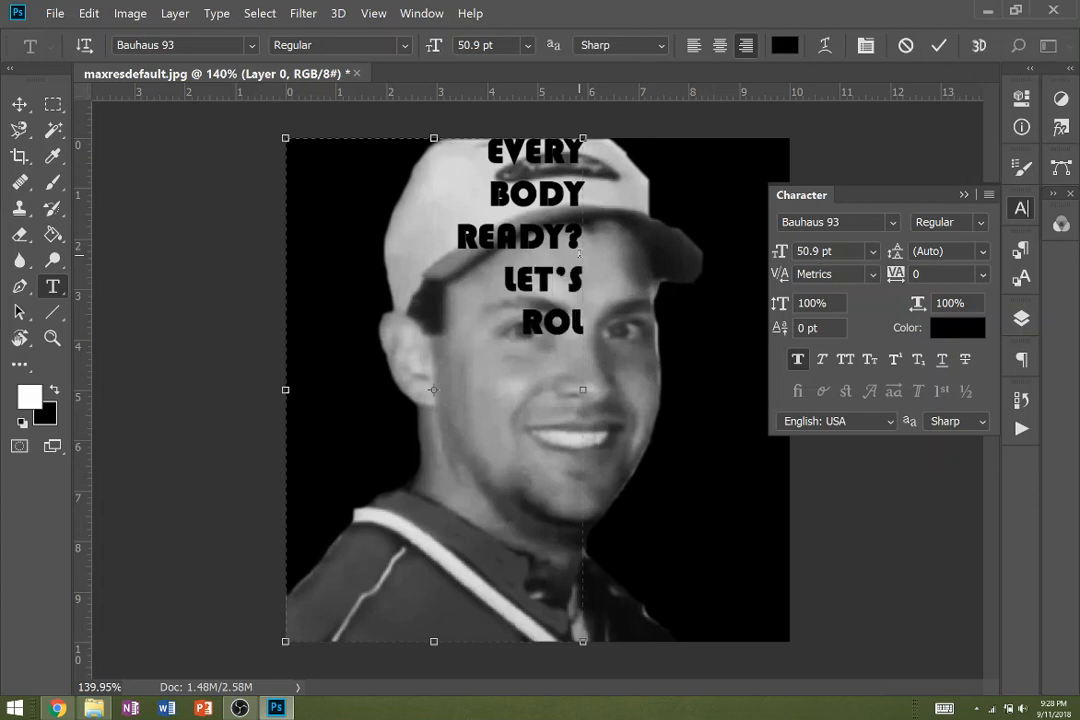
pyautogui.write('L')
# - Continue the text with "EVERY", "BODY" and "READY" on separate lines below "ROLL"
pyautogui.press('Return')
pyautogui.write('EVERY')
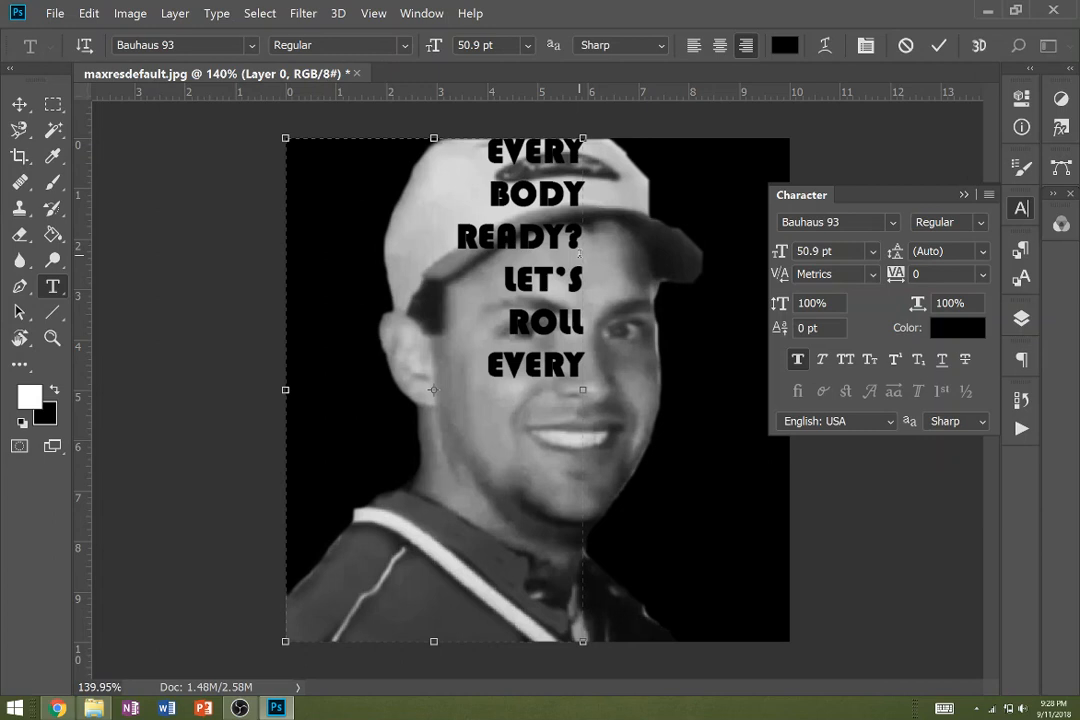
pyautogui.press('Return')
pyautogui.write('BEODY')
pyautogui.press('BackSpace')
pyautogui.press('BackSpace')
pyautogui.press('BackSpace')
pyautogui.press('BackSpace')
pyautogui.write('ODY')
pyautogui.press('Return')
pyautogui.write('READY')
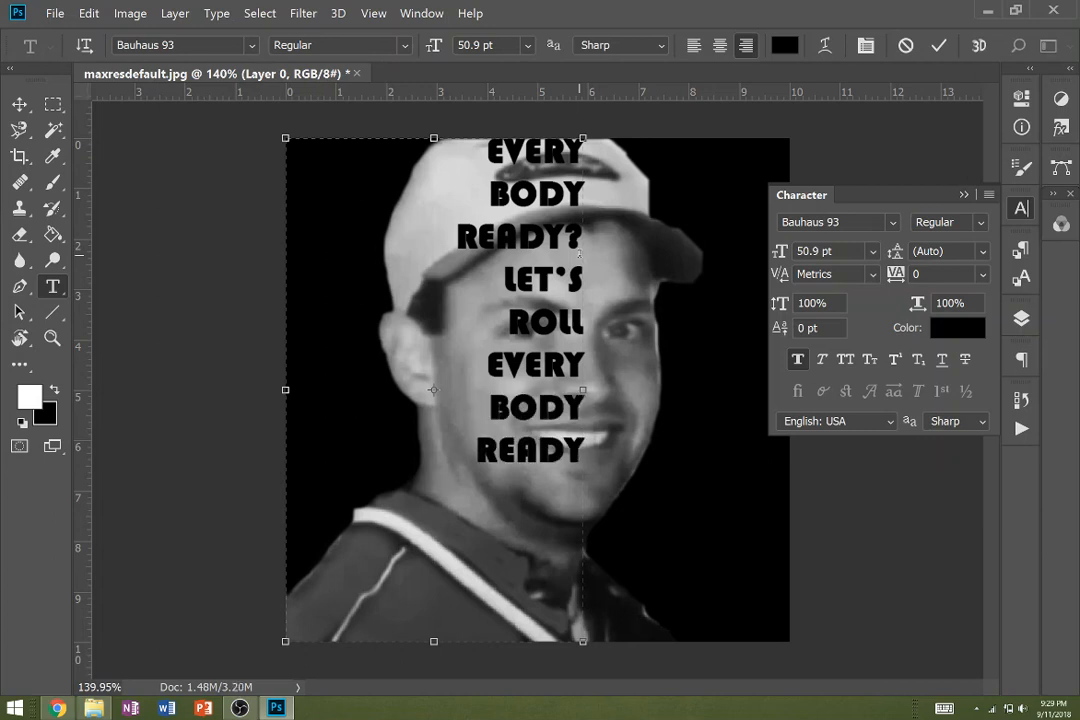
# - Finish the text block with the lines "LET'S", "ROLL" and "TODD BEAMER"
pyautogui.press('Return')
pyautogui.write("LET'S")
pyautogui.press('Return')
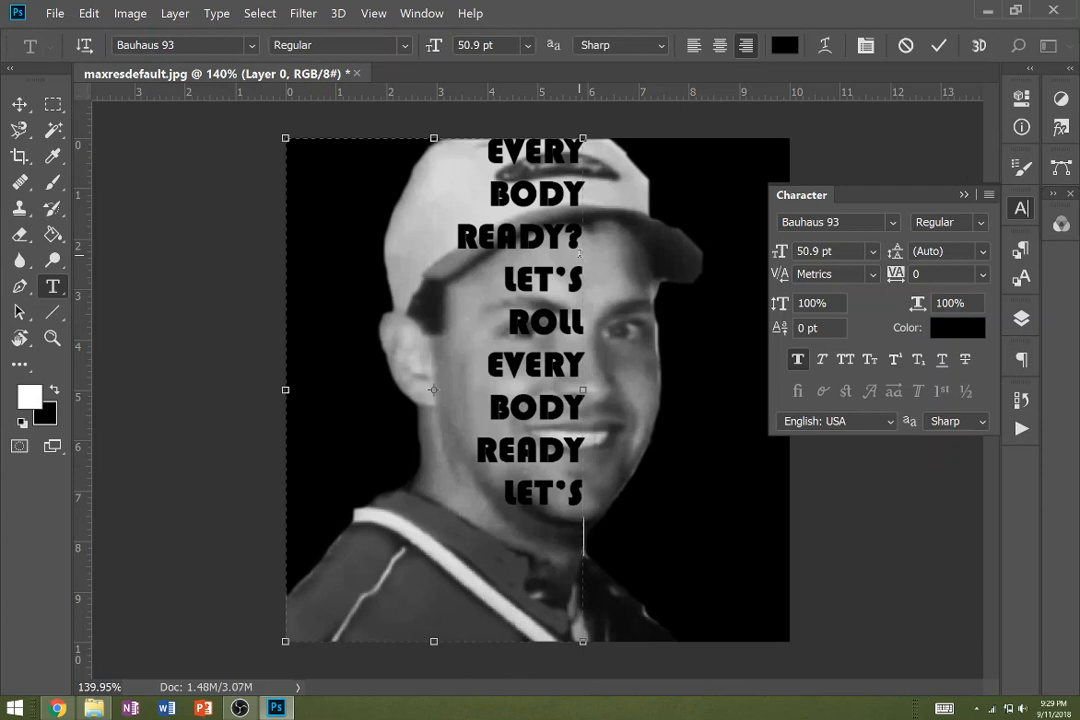
pyautogui.write('ROLL')
pyautogui.press('Return')
pyautogui.write('T')
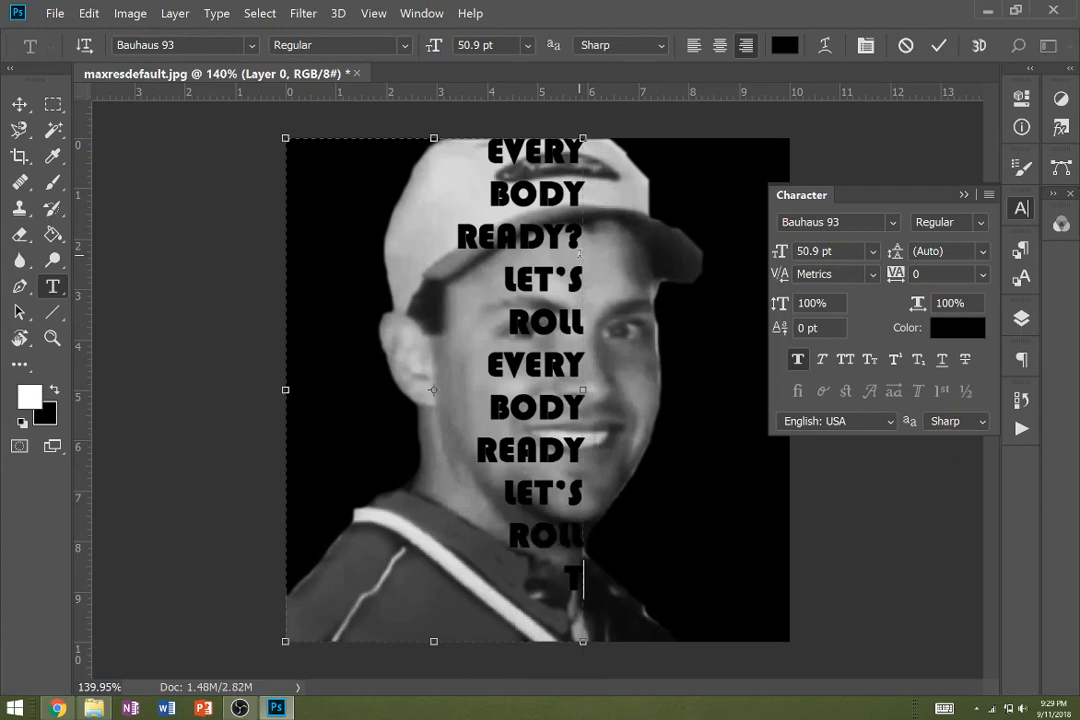
pyautogui.write('ODD BEAMER')
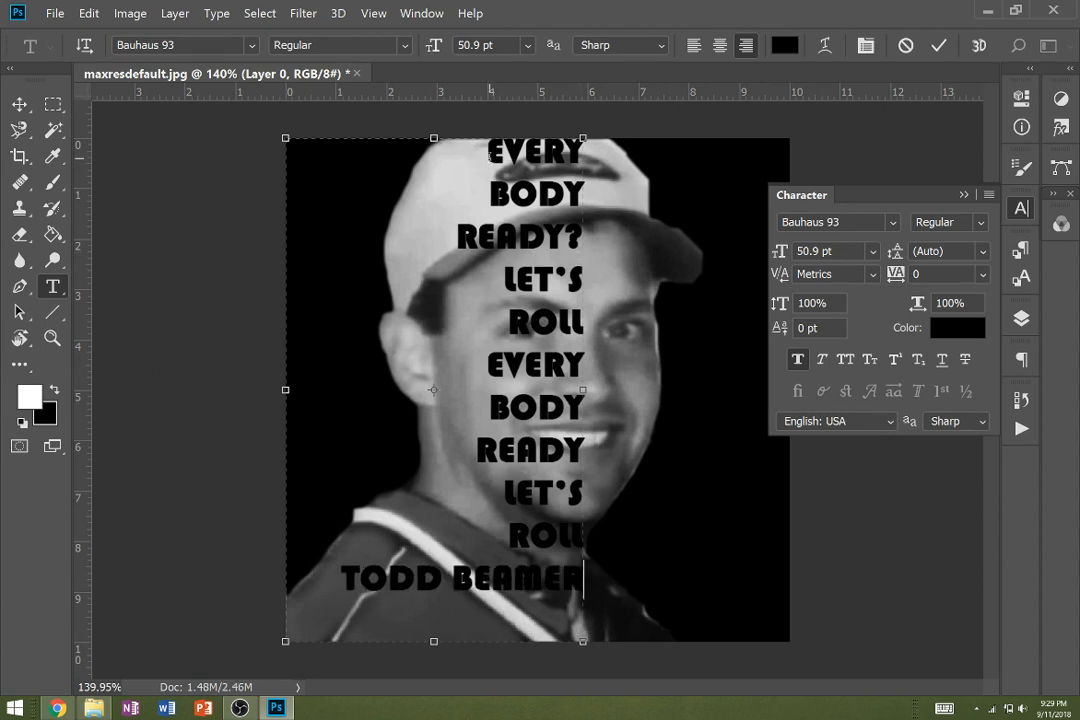
# - Enlarge the first "EVERY" line to a font size of 78.9 pt
pyautogui.moveTo(489, 155); pyautogui.dragTo(578, 152)
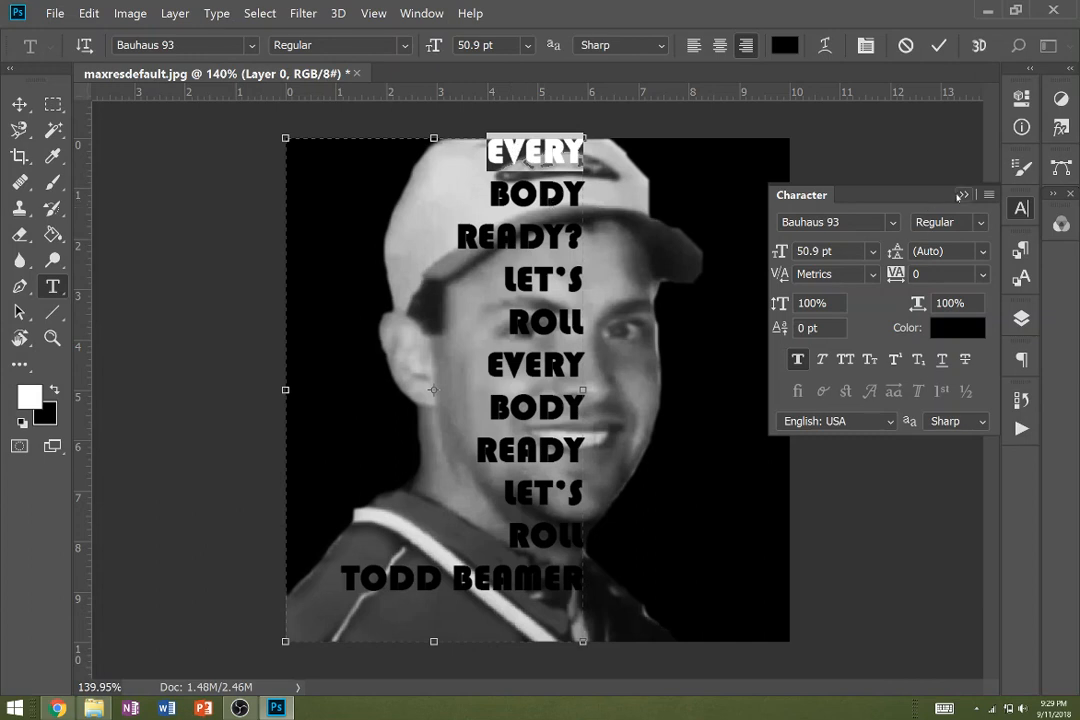
pyautogui.click(963, 195)
pyautogui.click(1022, 209)
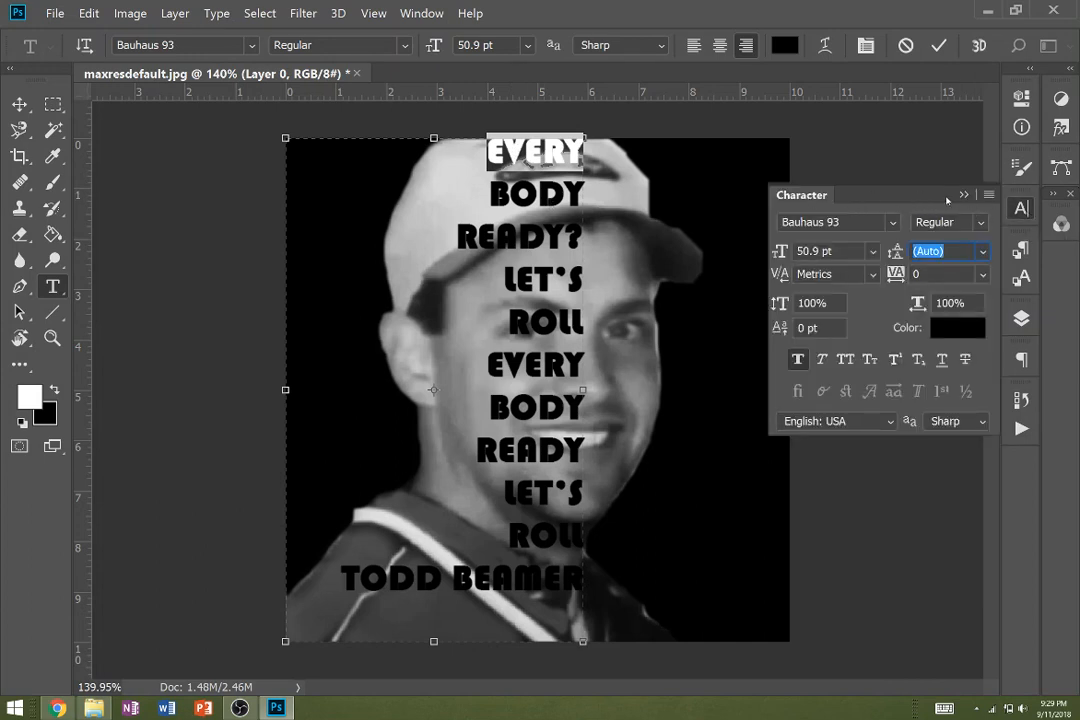
pyautogui.click(963, 195)
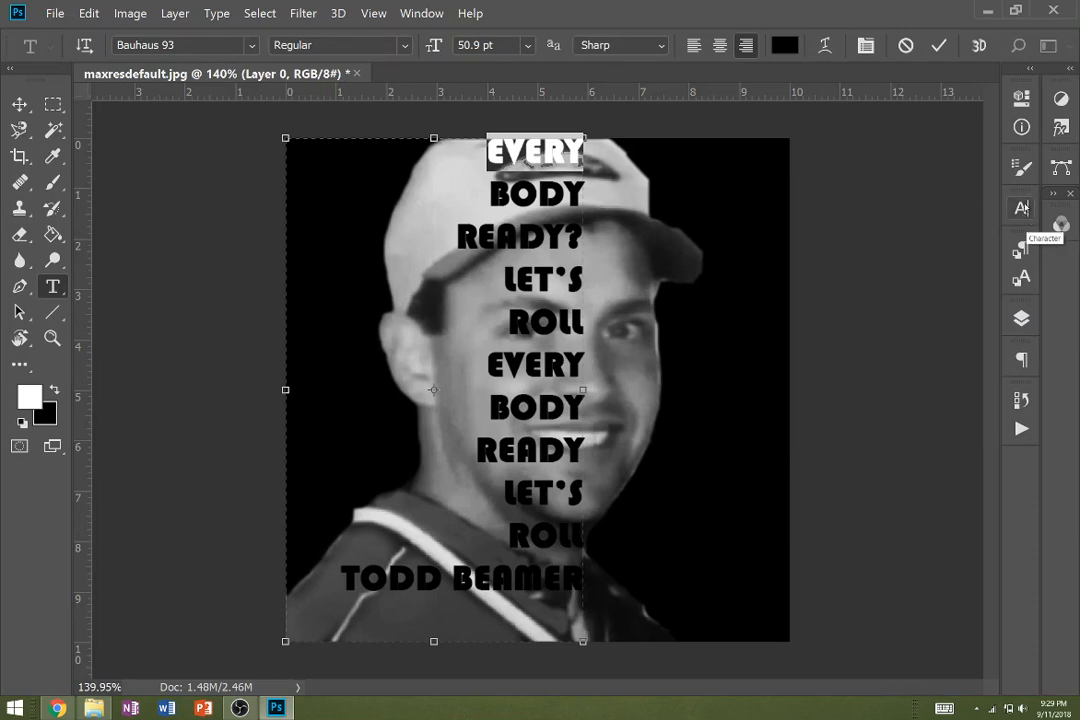
pyautogui.click(421, 13)
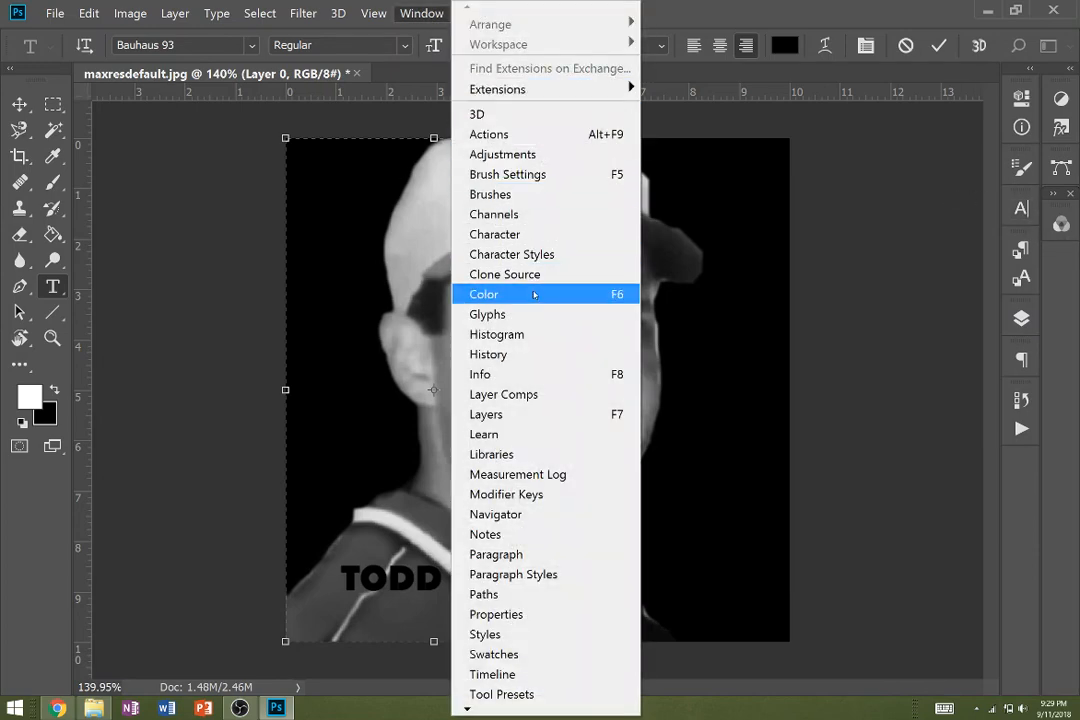
pyautogui.click(534, 234)
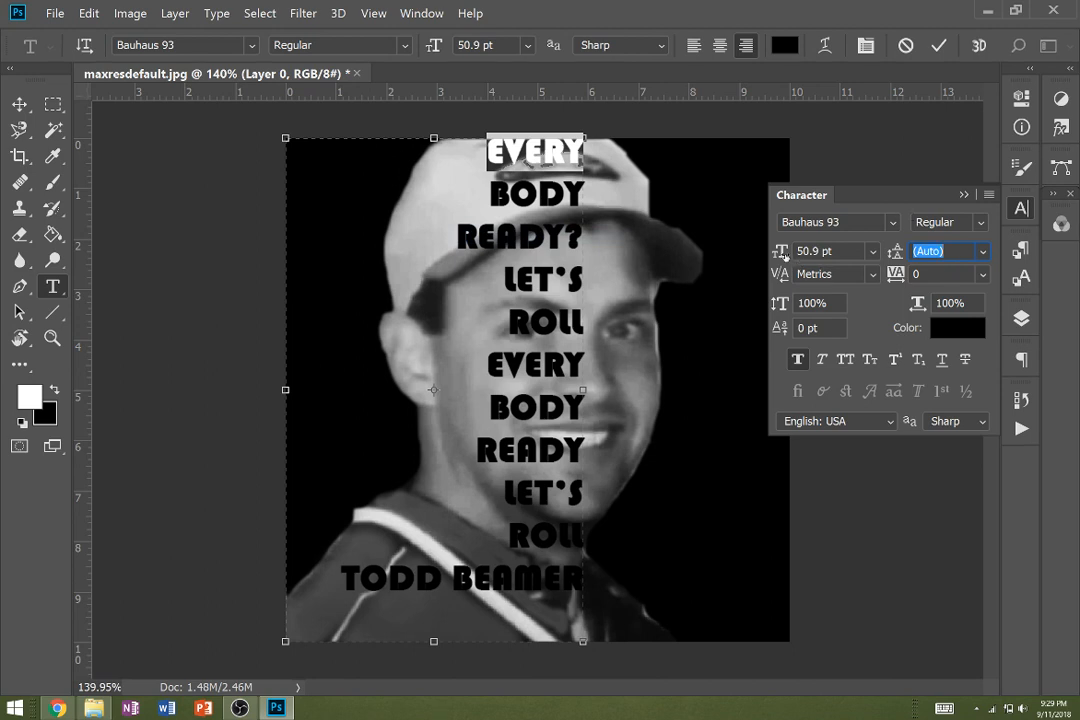
pyautogui.moveTo(783, 253); pyautogui.dragTo(812, 253)
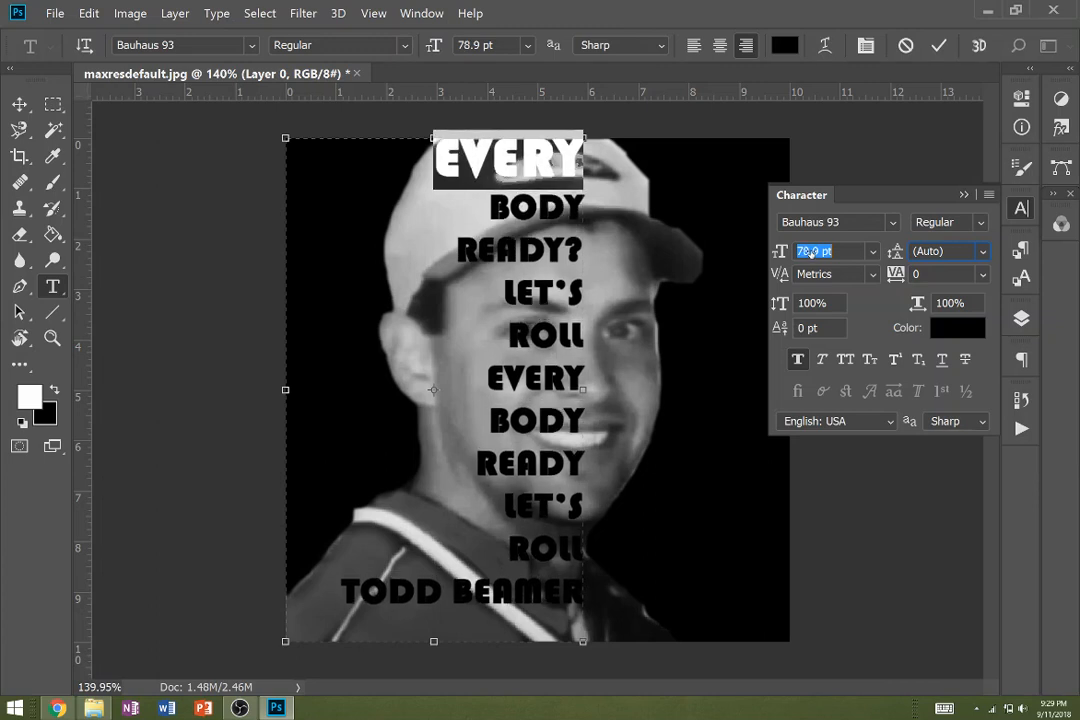
pyautogui.press('Tab')
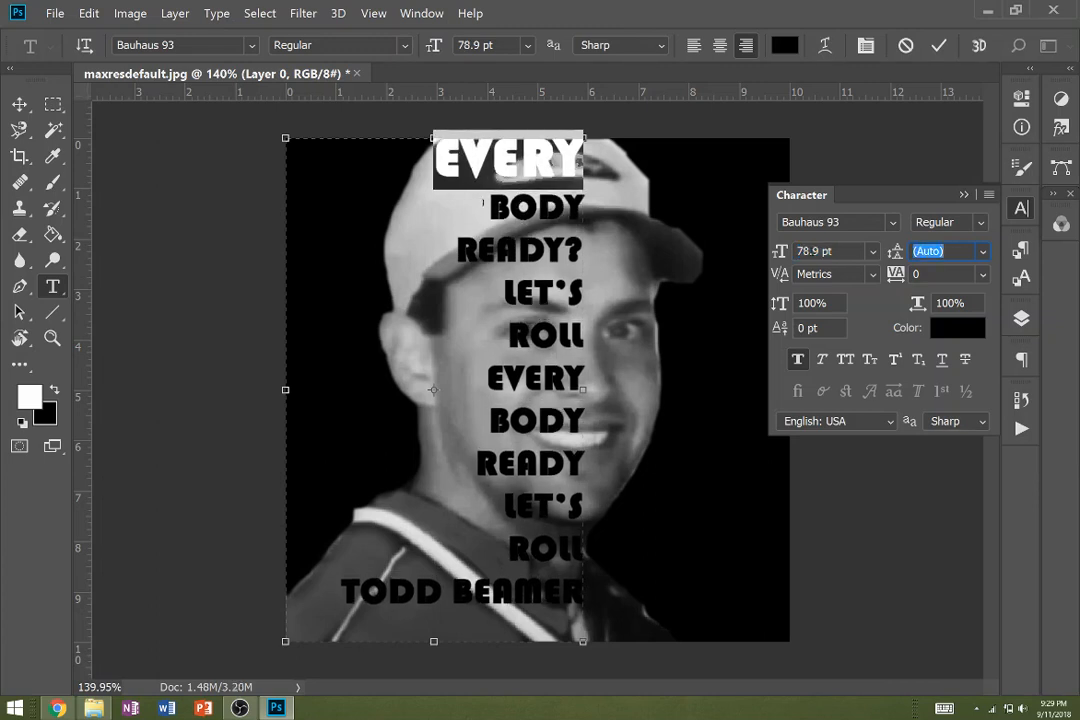
# - Enlarge the first "BODY" line to a font size of 93.9 pt
pyautogui.click(486, 203)
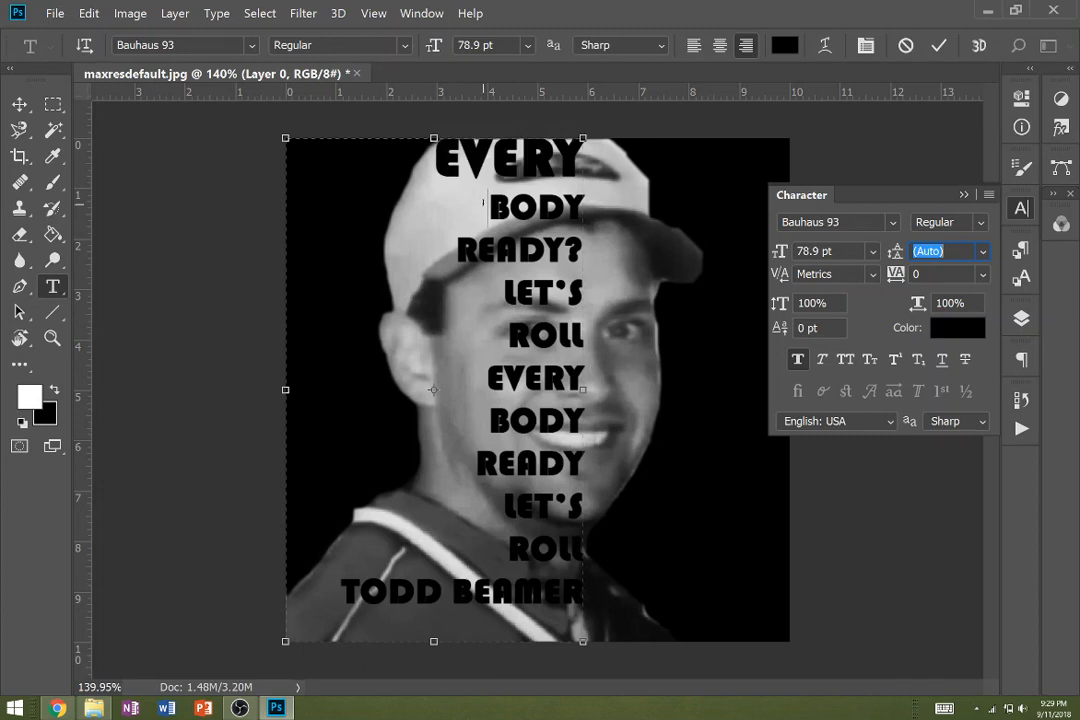
pyautogui.moveTo(486, 203); pyautogui.dragTo(592, 206)
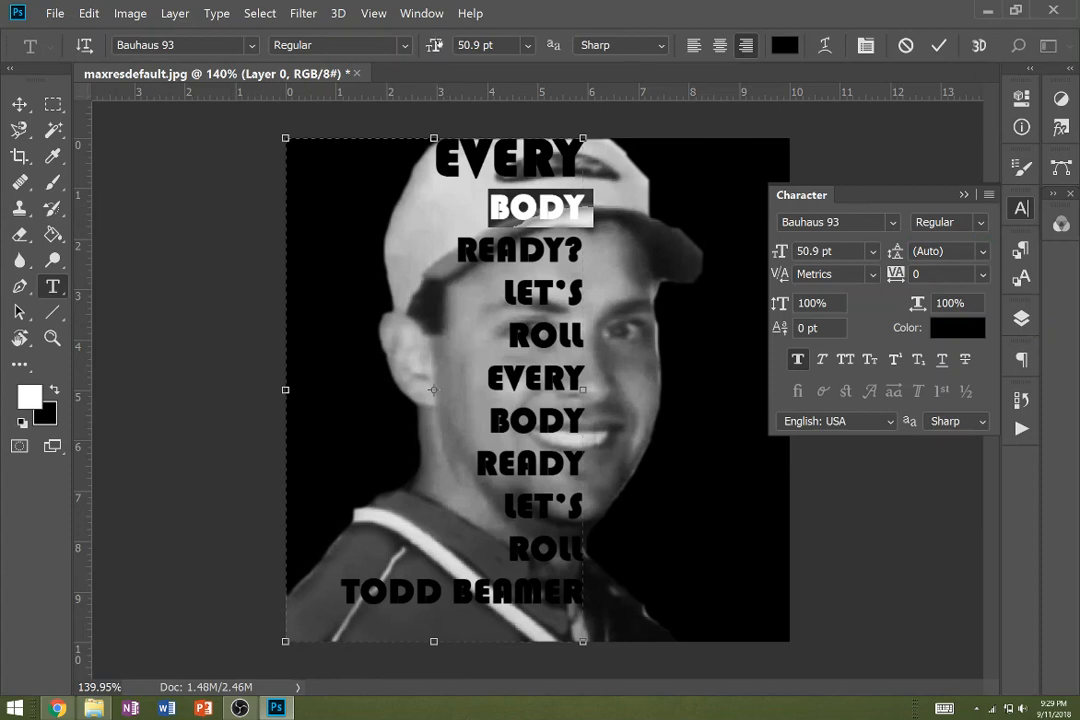
pyautogui.moveTo(434, 46); pyautogui.dragTo(477, 50)
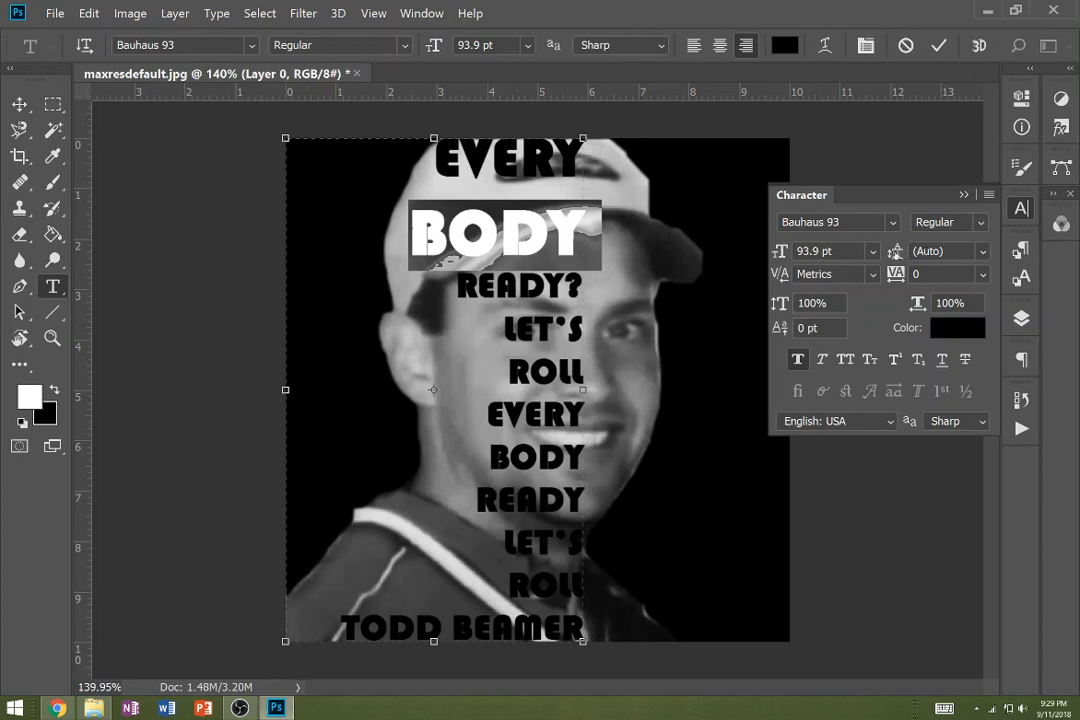
# - Set the first "BODY" line's leading to 73 pt, and size the "READY?" line to 76.9 pt with 66 pt leading
pyautogui.moveTo(894, 251); pyautogui.dragTo(853, 254)
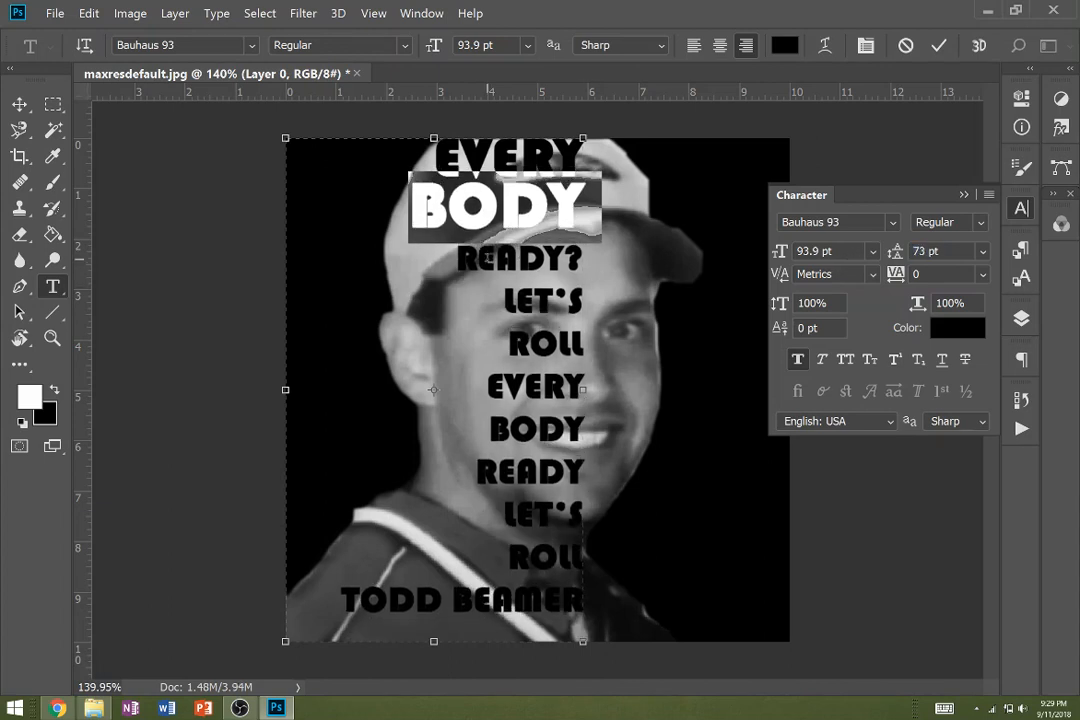
pyautogui.moveTo(456, 258); pyautogui.dragTo(576, 258)
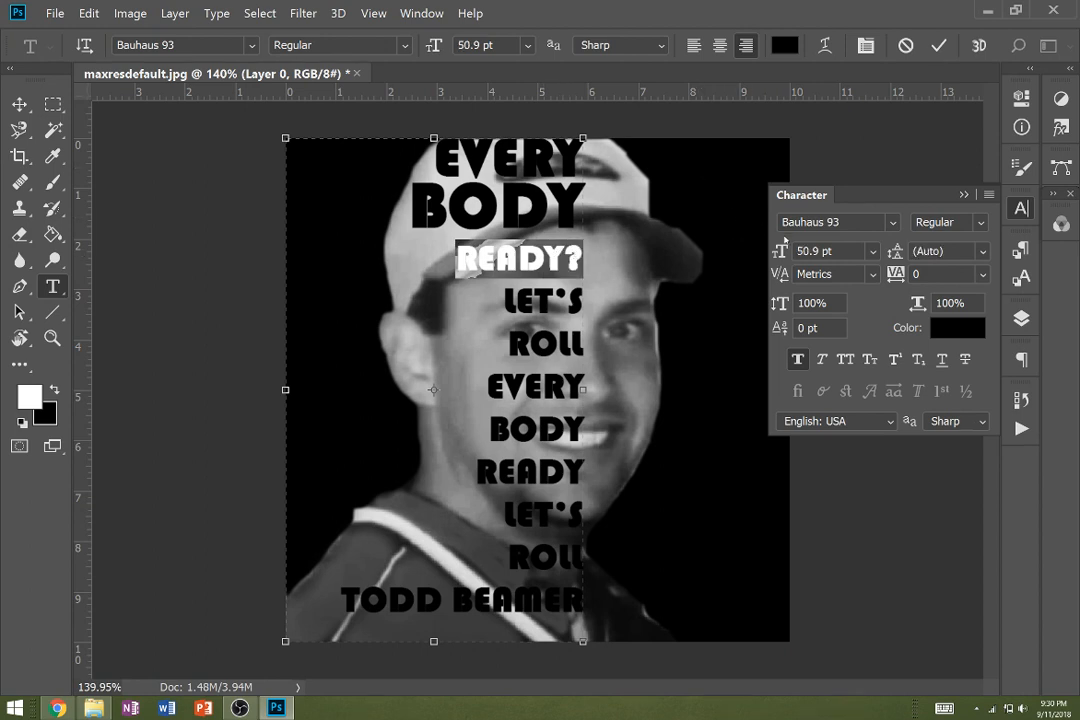
pyautogui.moveTo(778, 251); pyautogui.dragTo(803, 252)
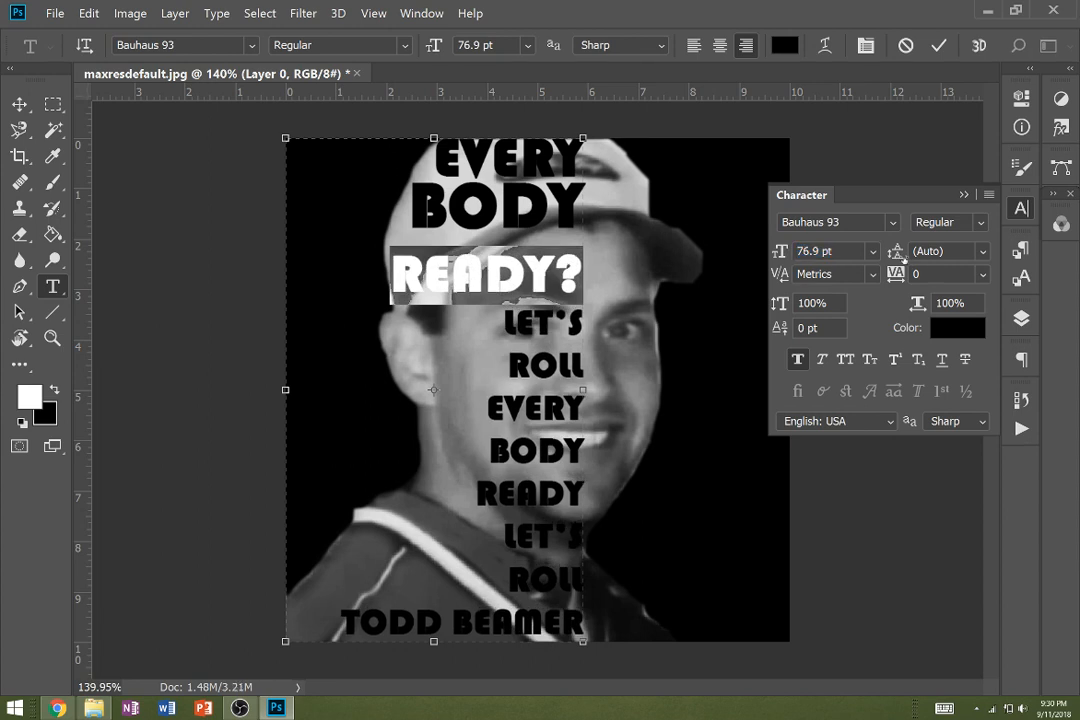
pyautogui.moveTo(899, 256); pyautogui.dragTo(873, 253)
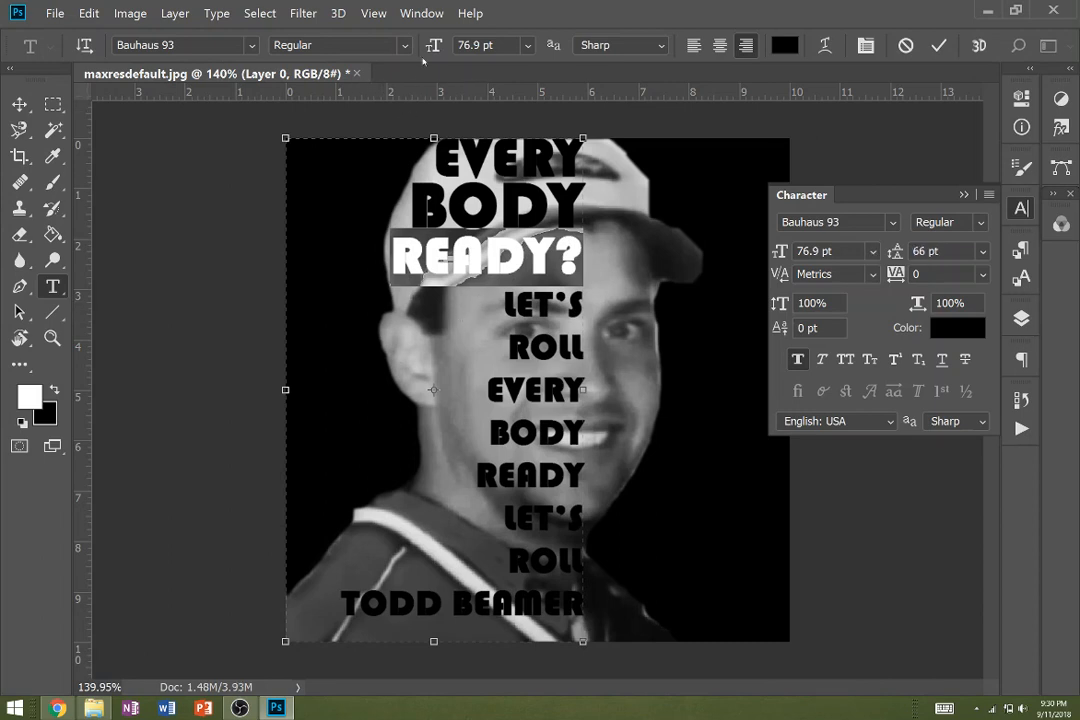
pyautogui.moveTo(428, 47); pyautogui.dragTo(436, 46)
# - Enlarge the first "LET'S" line to 121.9 pt and tighten its leading to 97 pt
pyautogui.moveTo(497, 308); pyautogui.dragTo(597, 309)
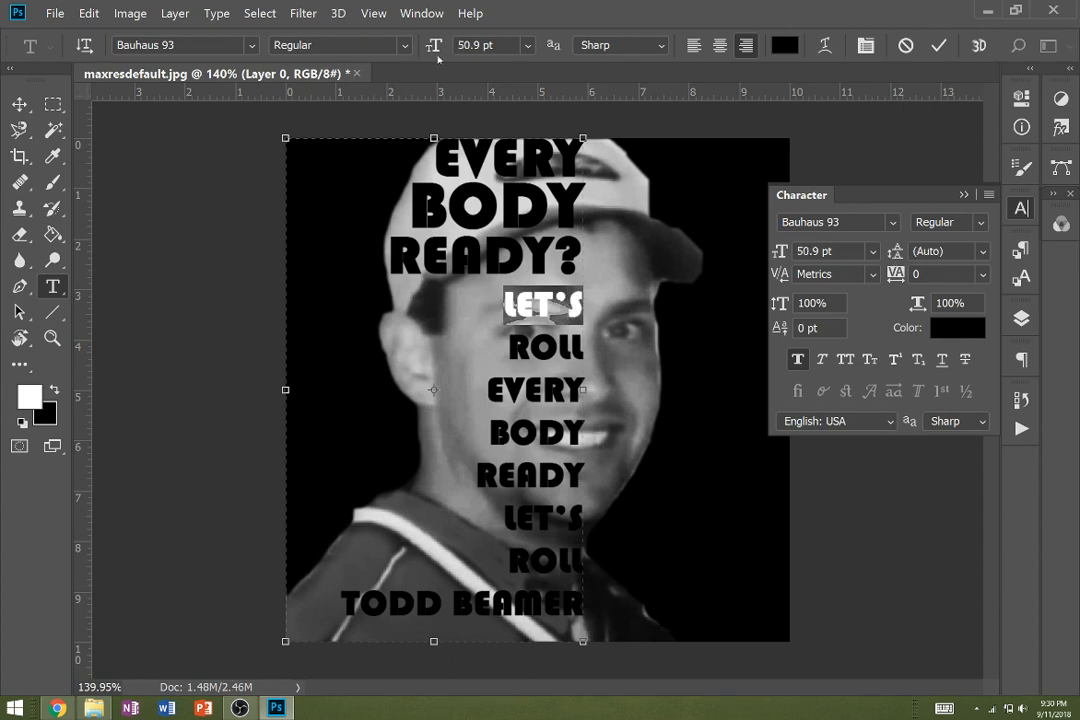
pyautogui.moveTo(436, 47); pyautogui.dragTo(509, 60)
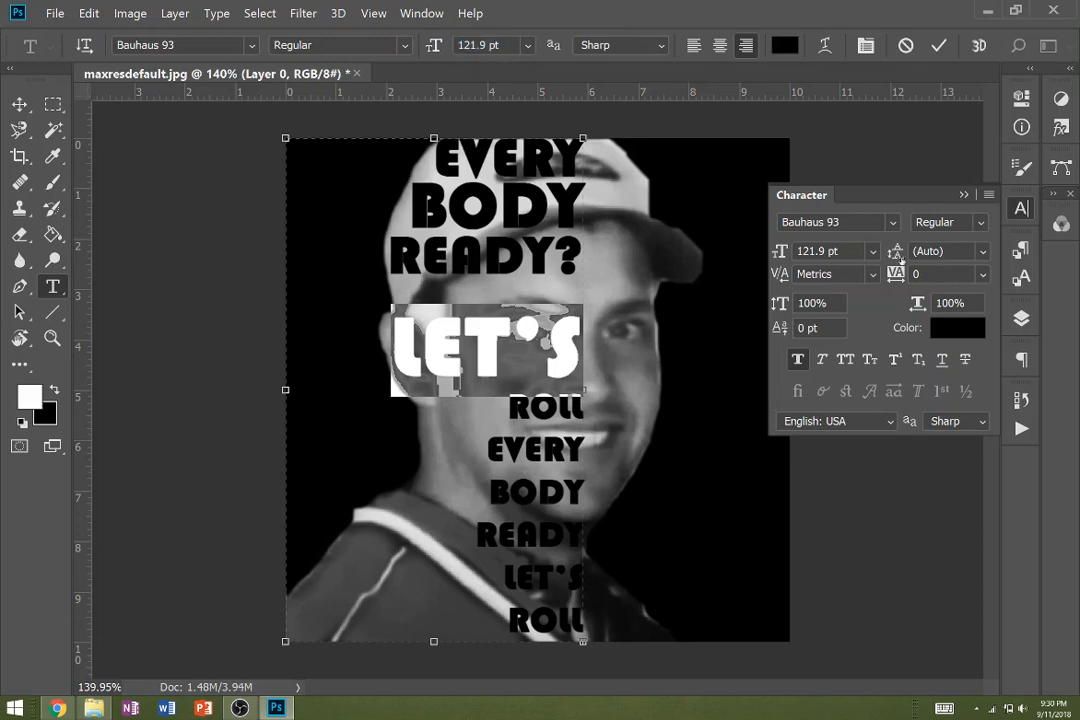
pyautogui.moveTo(896, 252); pyautogui.dragTo(812, 258)
# - Enlarge the first "ROLL" line to 117.9 pt and tighten its leading to 101 pt
pyautogui.moveTo(491, 372); pyautogui.dragTo(583, 373)
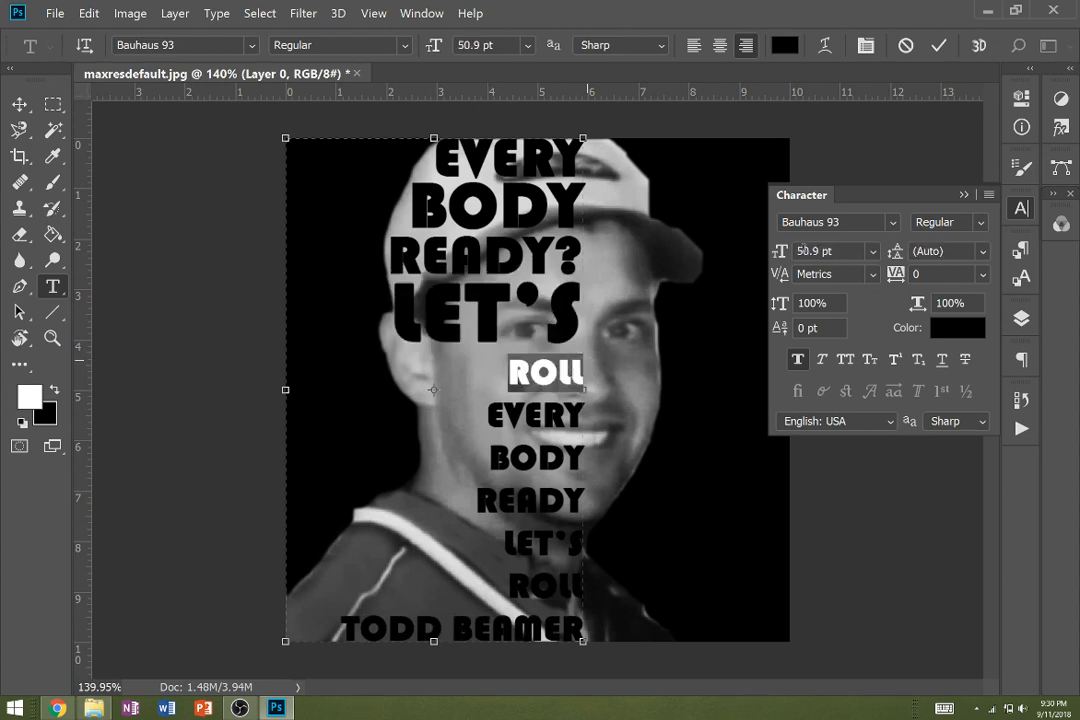
pyautogui.moveTo(436, 48); pyautogui.dragTo(515, 66)
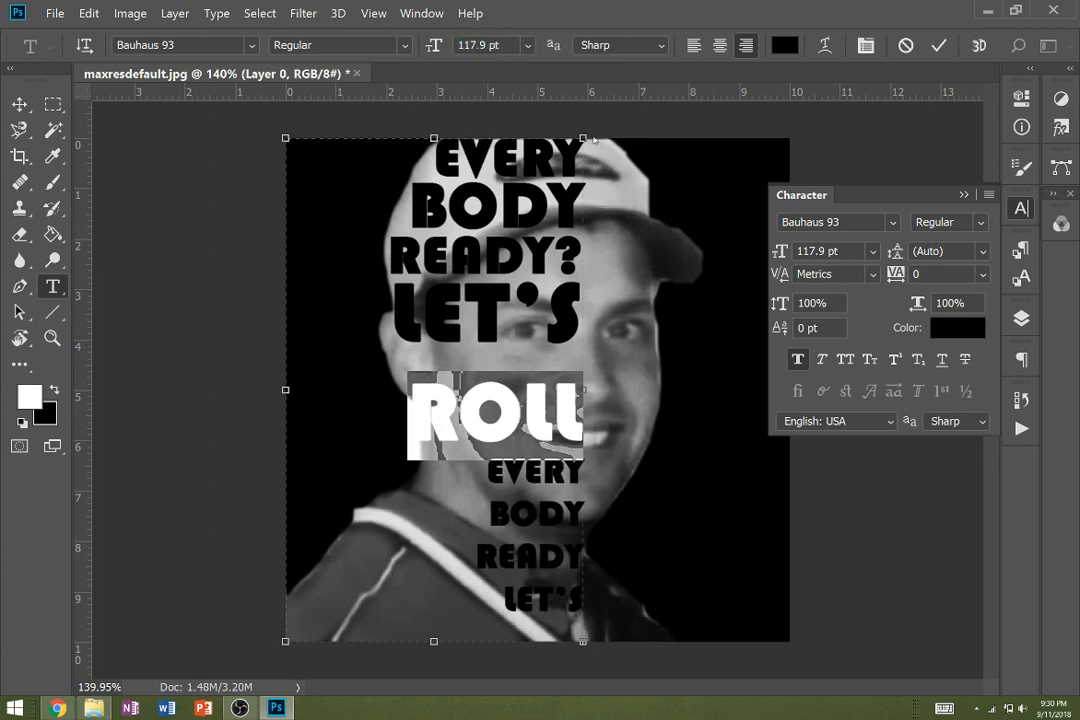
pyautogui.moveTo(903, 251); pyautogui.dragTo(815, 256)
# - Enlarge the second "EVERY" line to 85.9 pt and tighten its leading to 66 pt
pyautogui.doubleClick(483, 446)
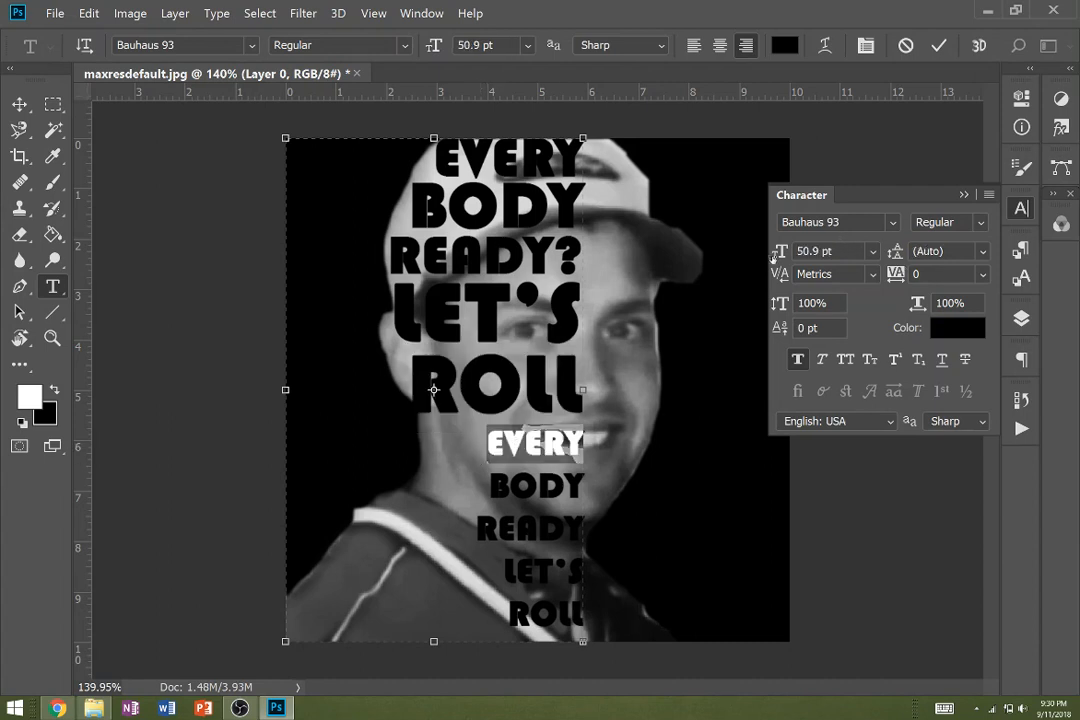
pyautogui.moveTo(773, 257); pyautogui.dragTo(807, 258)
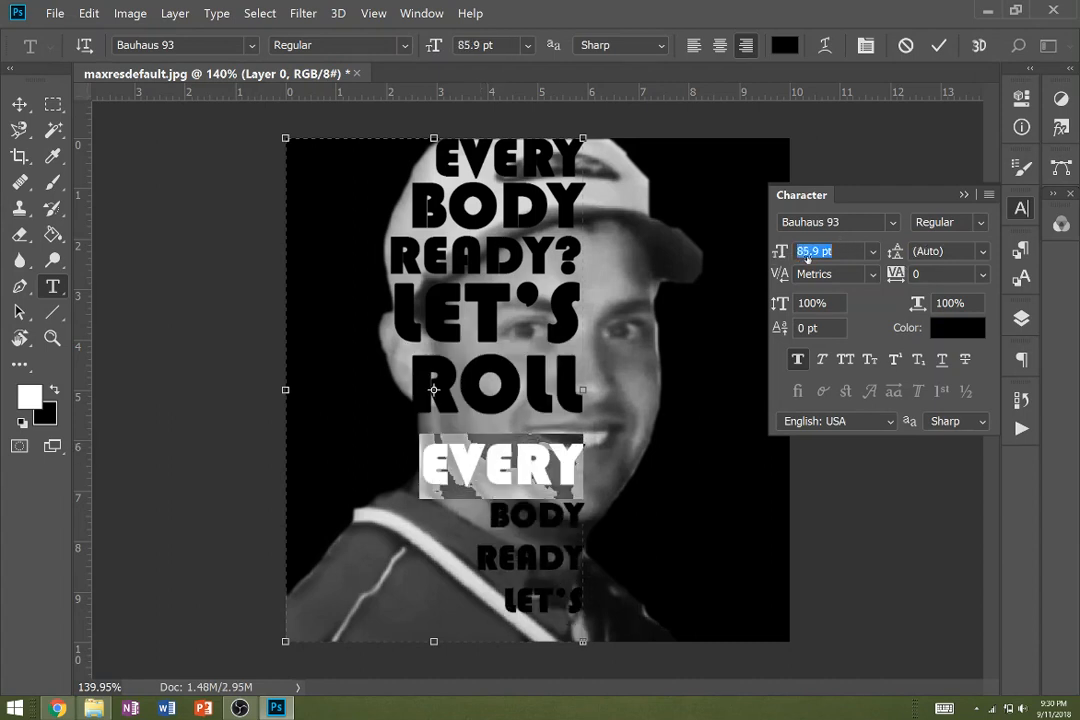
pyautogui.moveTo(895, 251); pyautogui.dragTo(829, 272)
# - Refine the line spacing by setting the first "ROLL" line's leading to 94 pt and the second "EVERY" line's to 69 pt
pyautogui.doubleClick(530, 386)
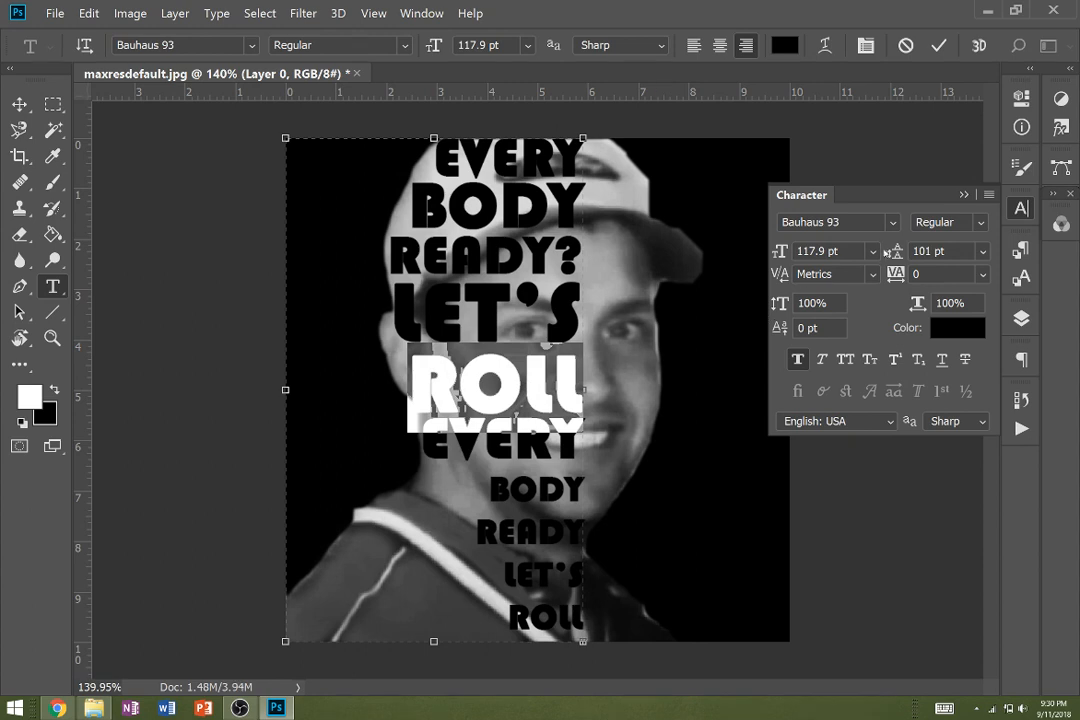
pyautogui.moveTo(895, 252); pyautogui.dragTo(881, 253)
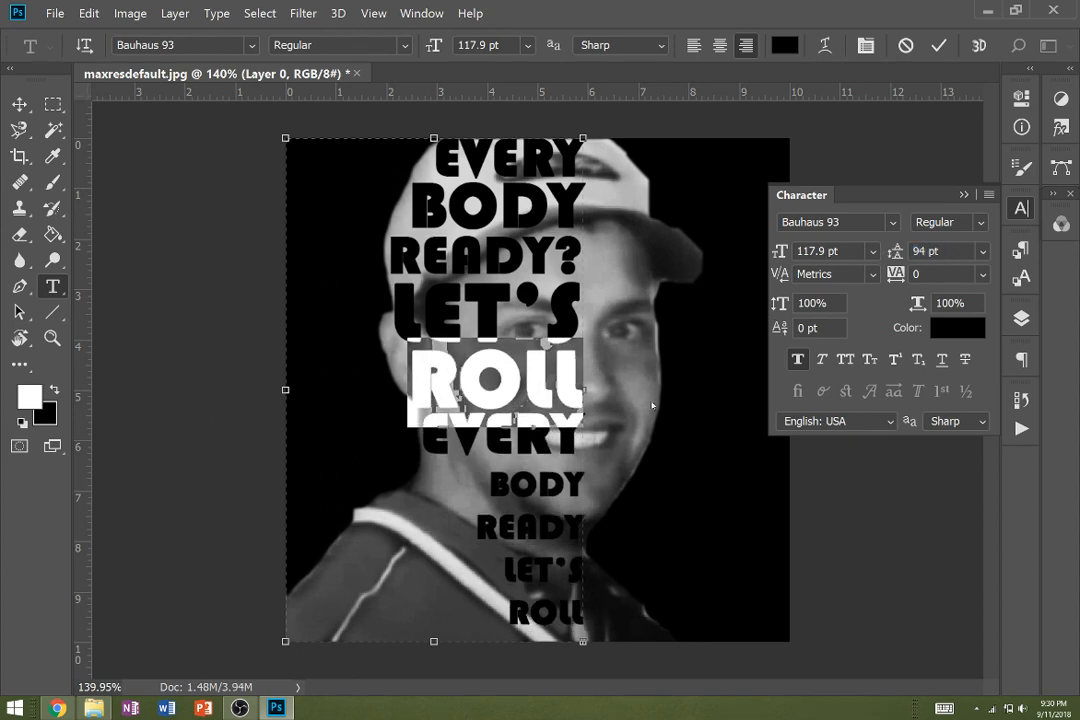
pyautogui.doubleClick(500, 435)
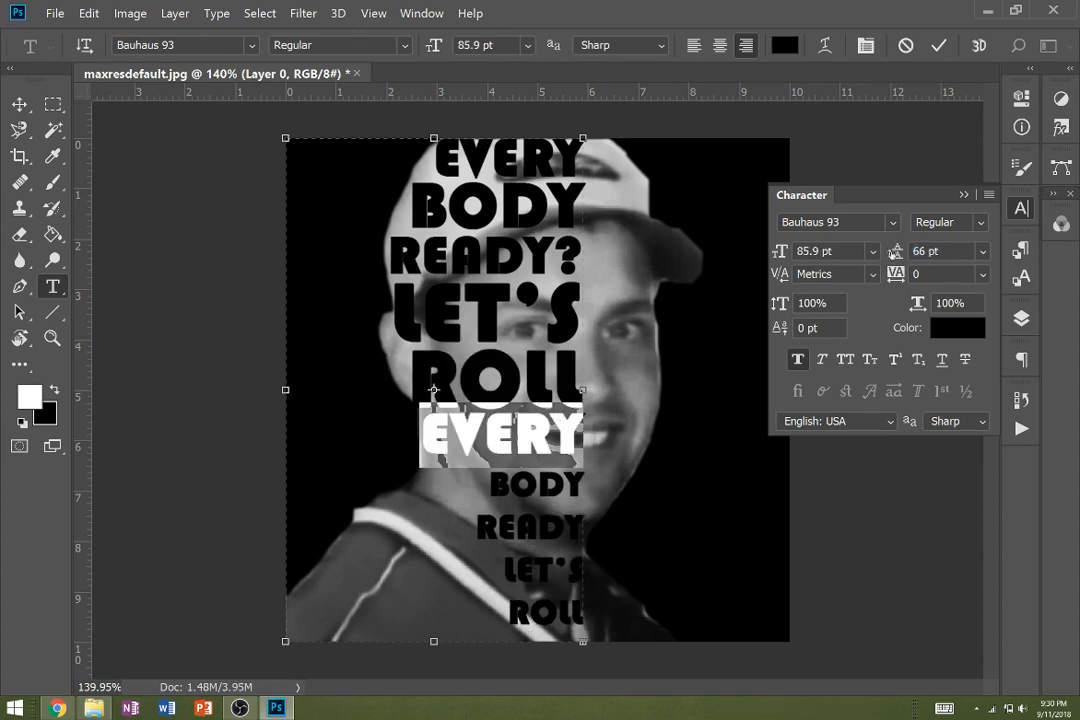
pyautogui.moveTo(893, 253); pyautogui.dragTo(898, 254)
# - Enlarge the second "BODY" line to 88.9 pt and adjust its leading so it sits closely below "EVERY" without overlapping
pyautogui.moveTo(484, 478); pyautogui.dragTo(610, 477)
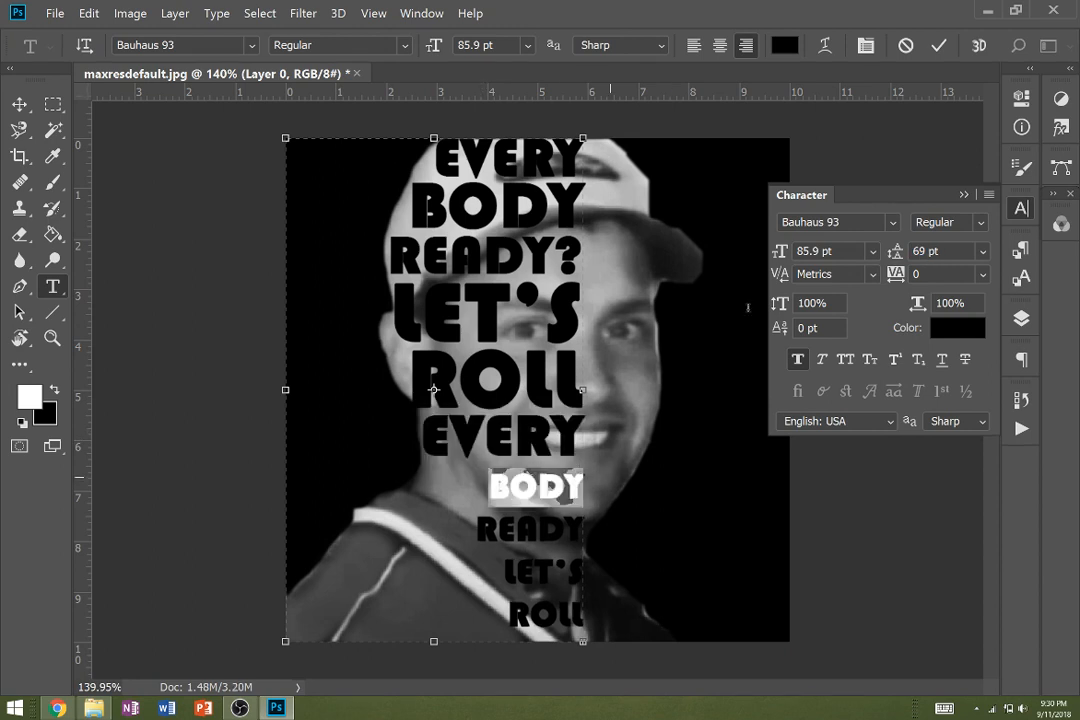
pyautogui.moveTo(893, 253); pyautogui.dragTo(810, 256)
pyautogui.click(810, 256)
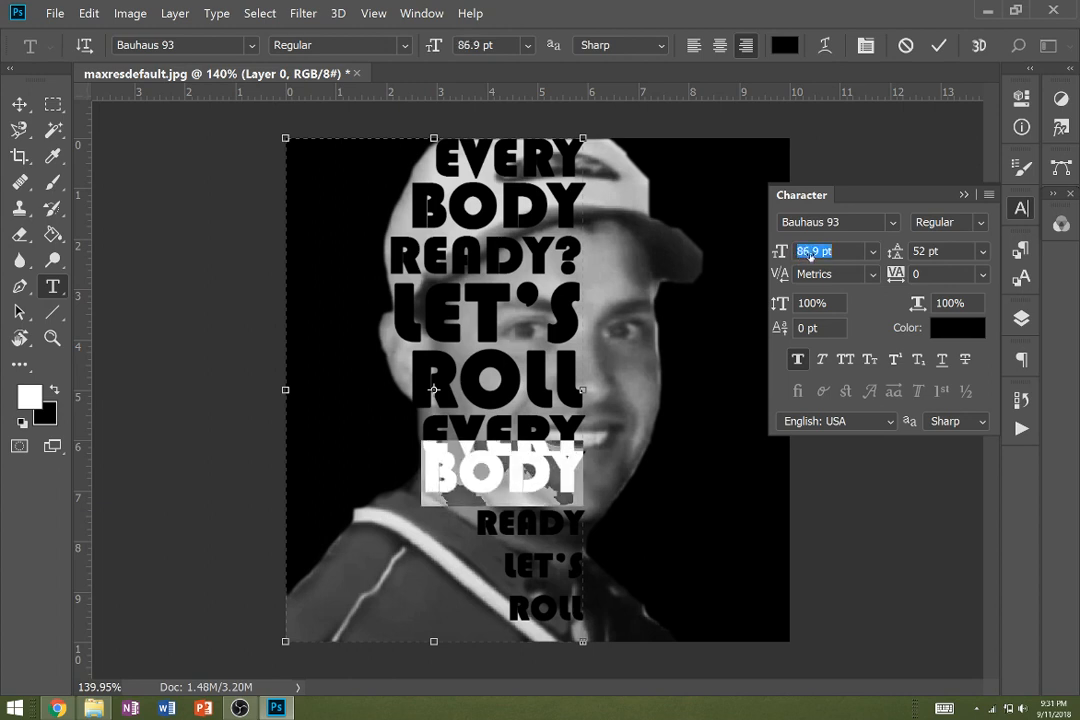
pyautogui.write('88.9')
pyautogui.press('Return')
pyautogui.moveTo(893, 253); pyautogui.dragTo(904, 253)
# - Enlarge the second "READY" line to 105.9 pt and set its leading to 76 pt
pyautogui.doubleClick(545, 531)
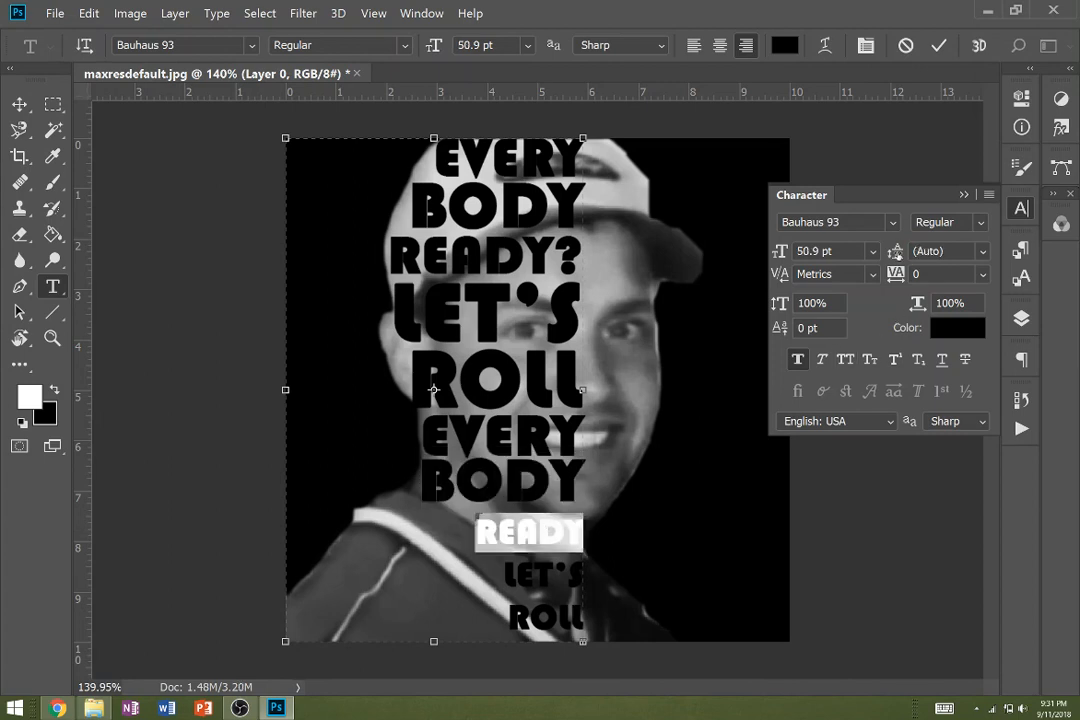
pyautogui.moveTo(896, 253); pyautogui.dragTo(882, 256)
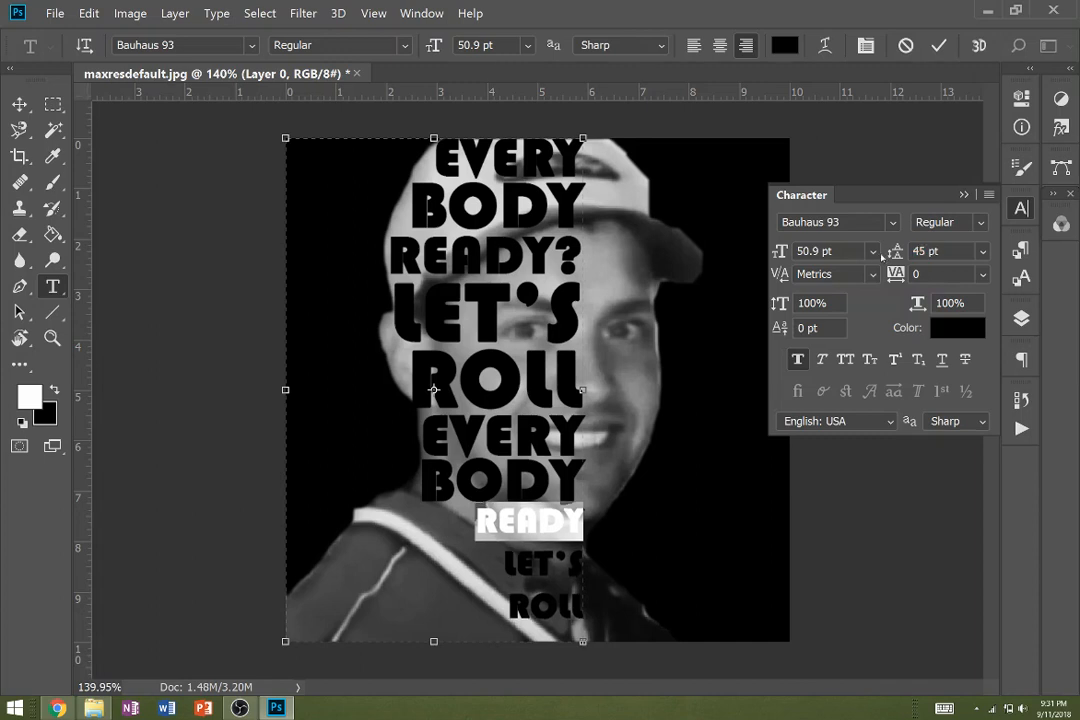
pyautogui.moveTo(785, 255); pyautogui.dragTo(838, 257)
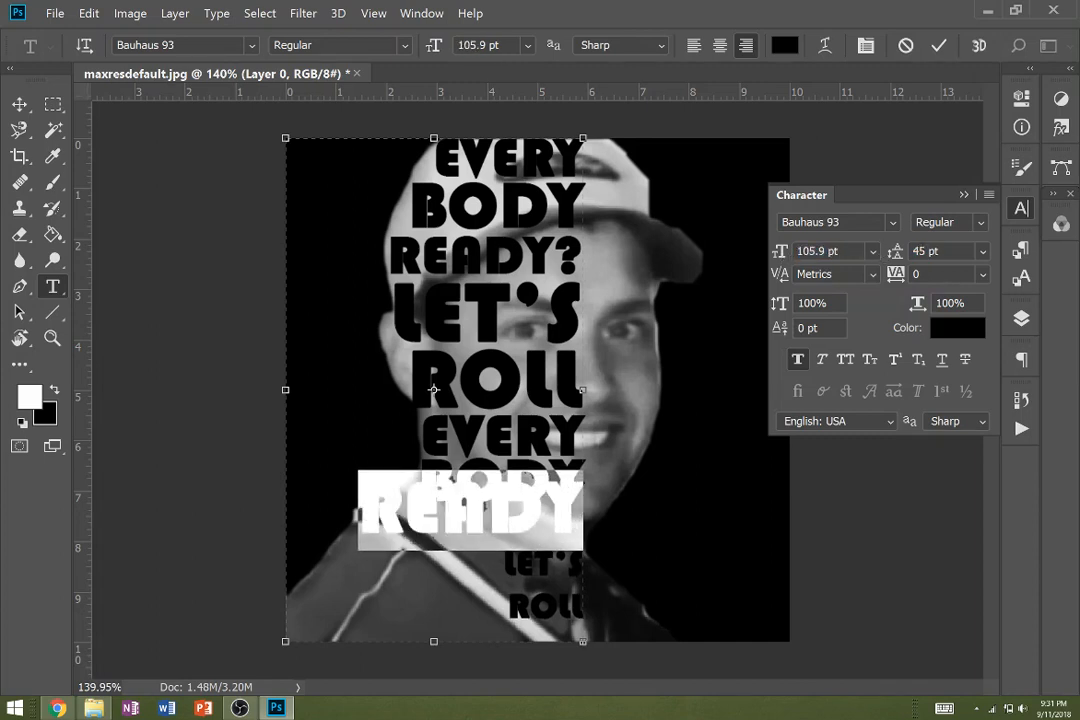
pyautogui.click(918, 251)
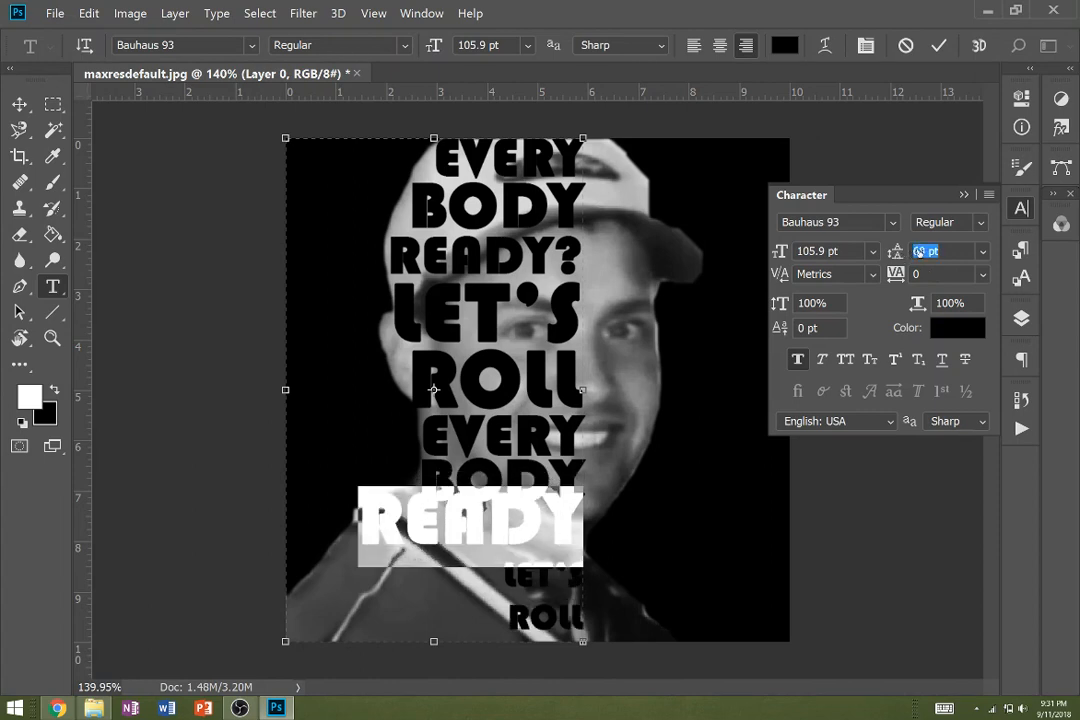
pyautogui.moveTo(918, 252); pyautogui.dragTo(928, 252)
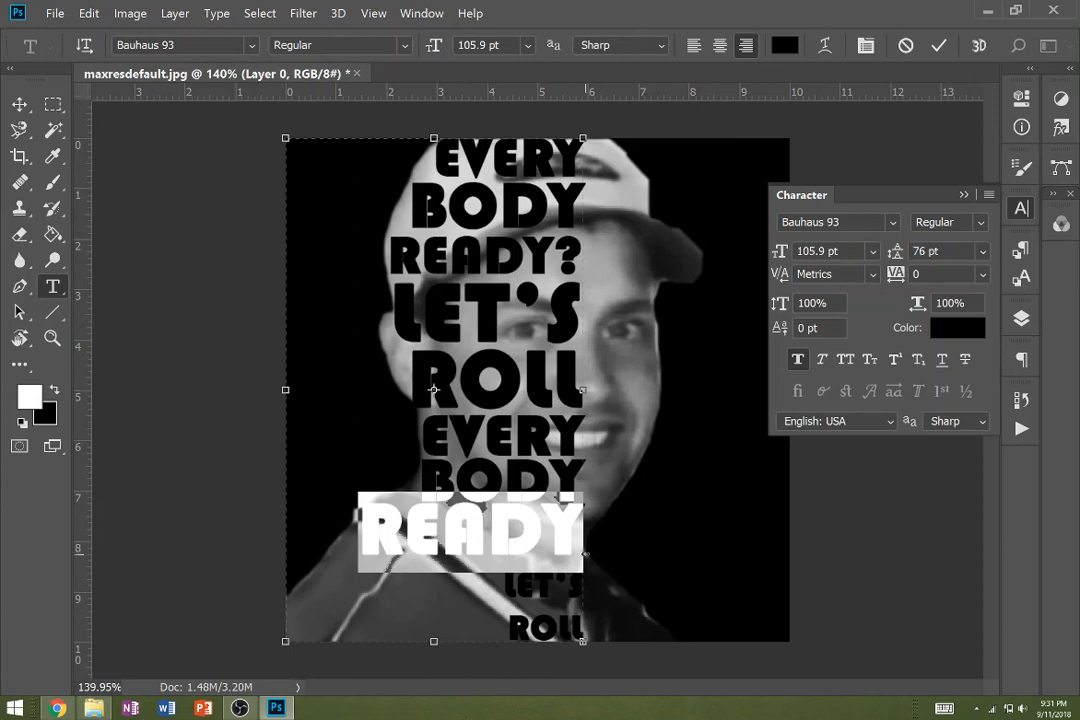
# - Enlarge the second "LET'S" line to 72.9 pt with a leading of 60 pt
pyautogui.doubleClick(553, 589)
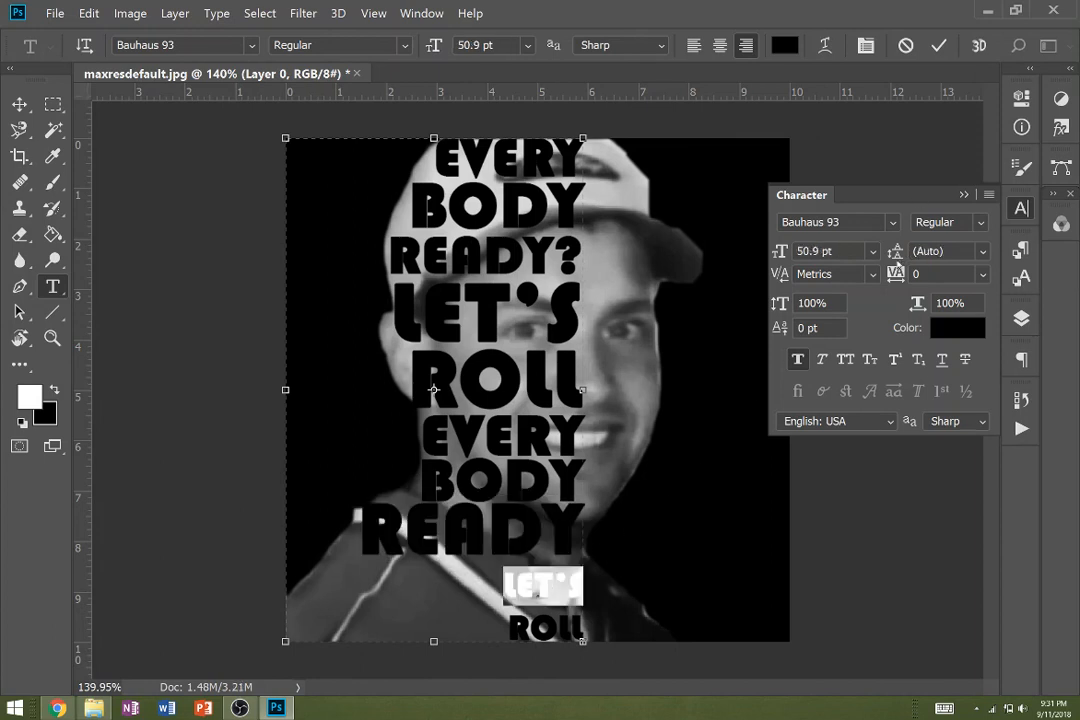
pyautogui.moveTo(895, 253); pyautogui.dragTo(888, 249)
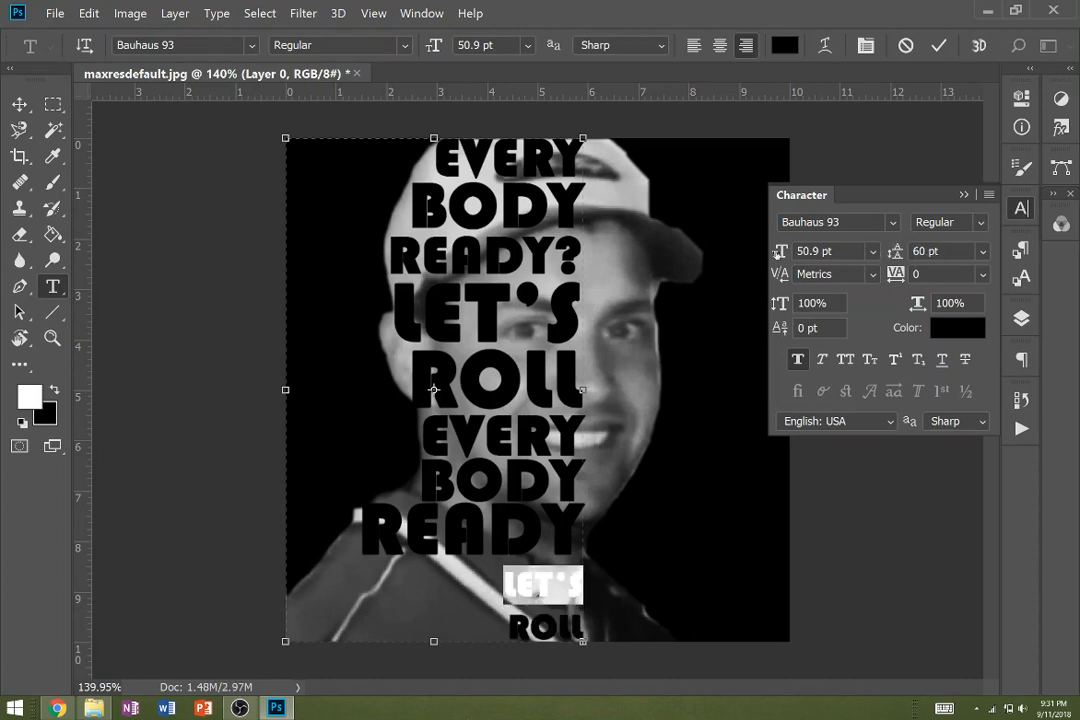
pyautogui.moveTo(779, 251)
pyautogui.mouseDown()
pyautogui.moveTo(810, 253)
pyautogui.moveTo(799, 253)
pyautogui.mouseUp()
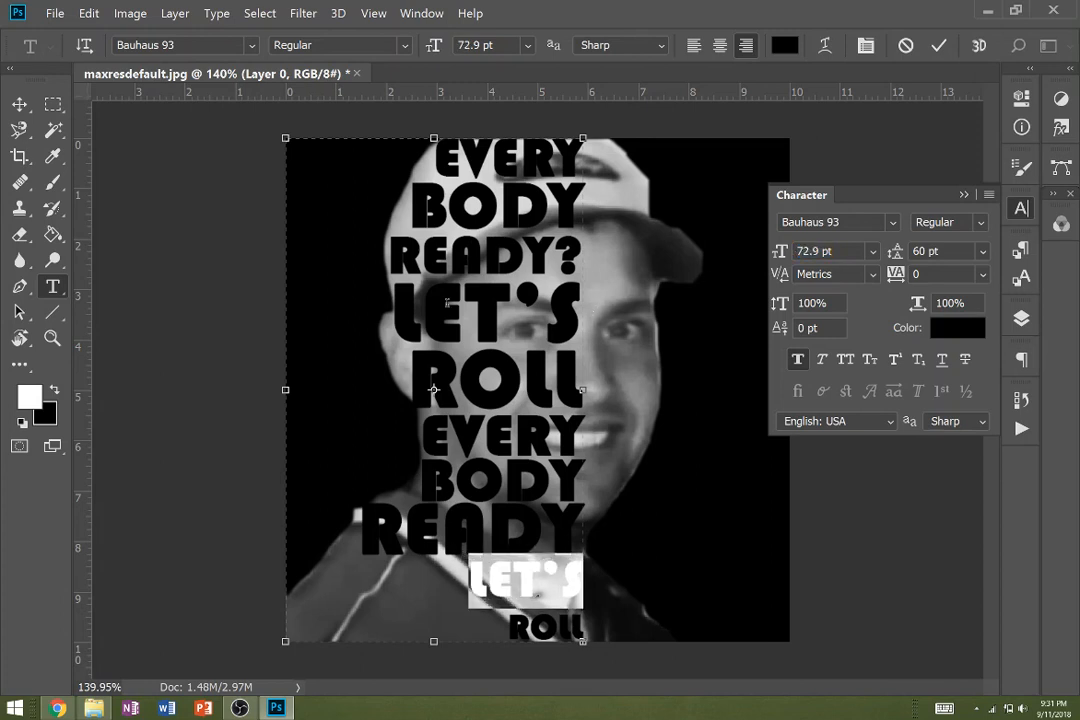
pyautogui.click(447, 302)
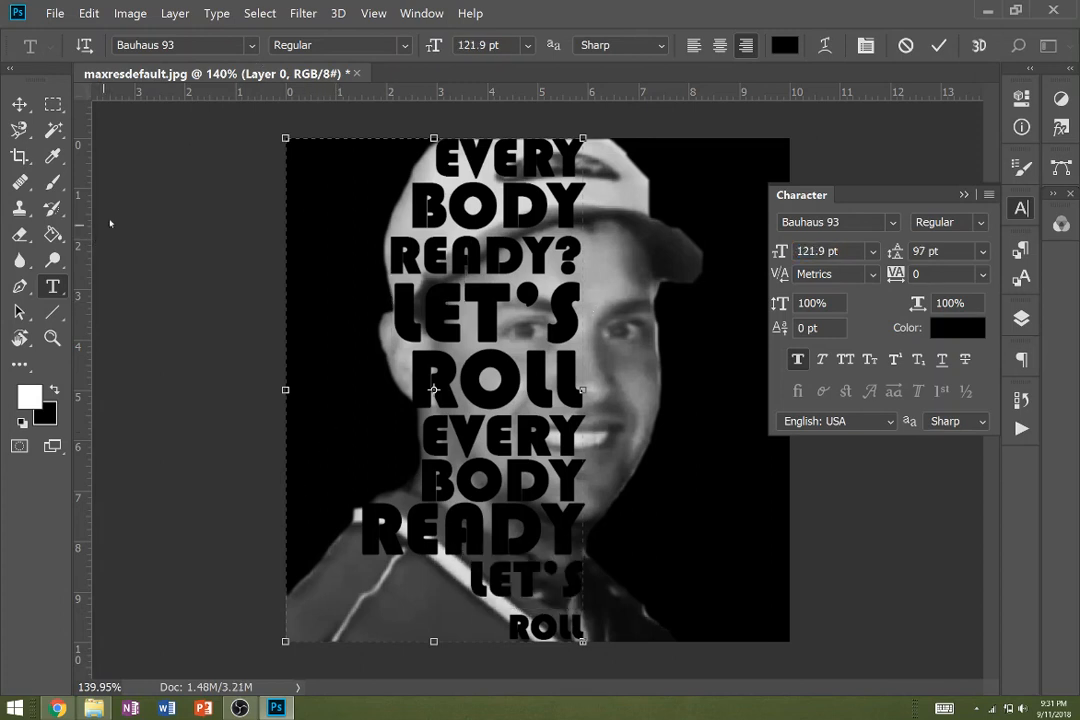
# - Scale the whole text block to about 89% width and 87% height, and extend its text frame downward to about 10.45 in high
pyautogui.click(19, 104)
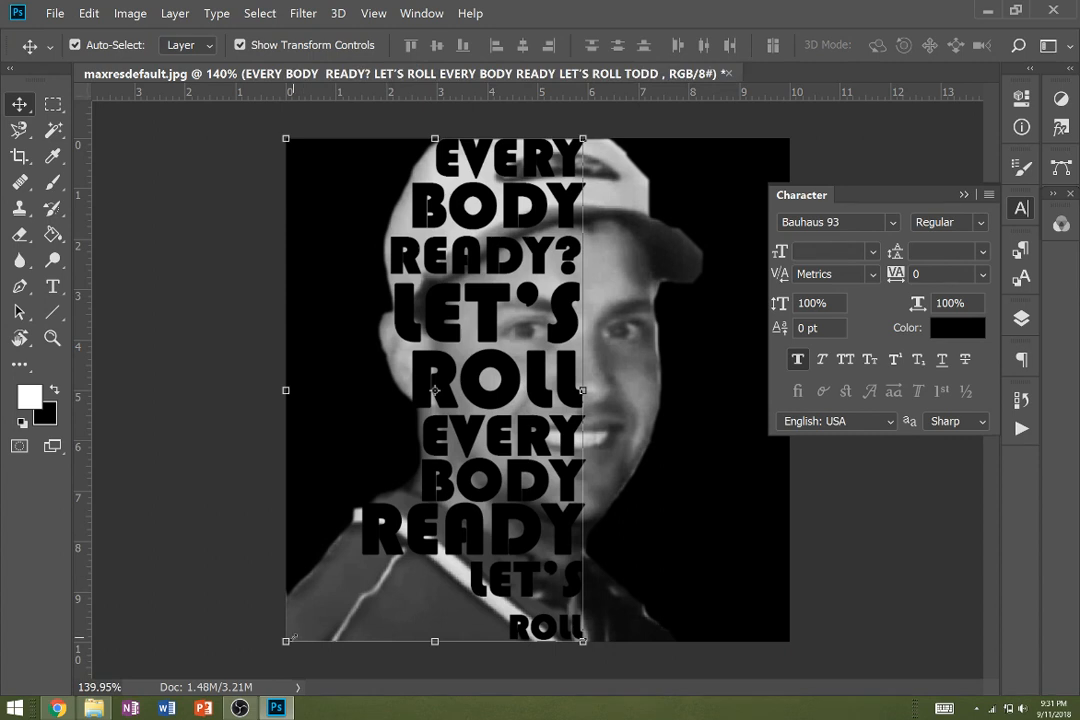
pyautogui.moveTo(287, 640); pyautogui.dragTo(323, 571)
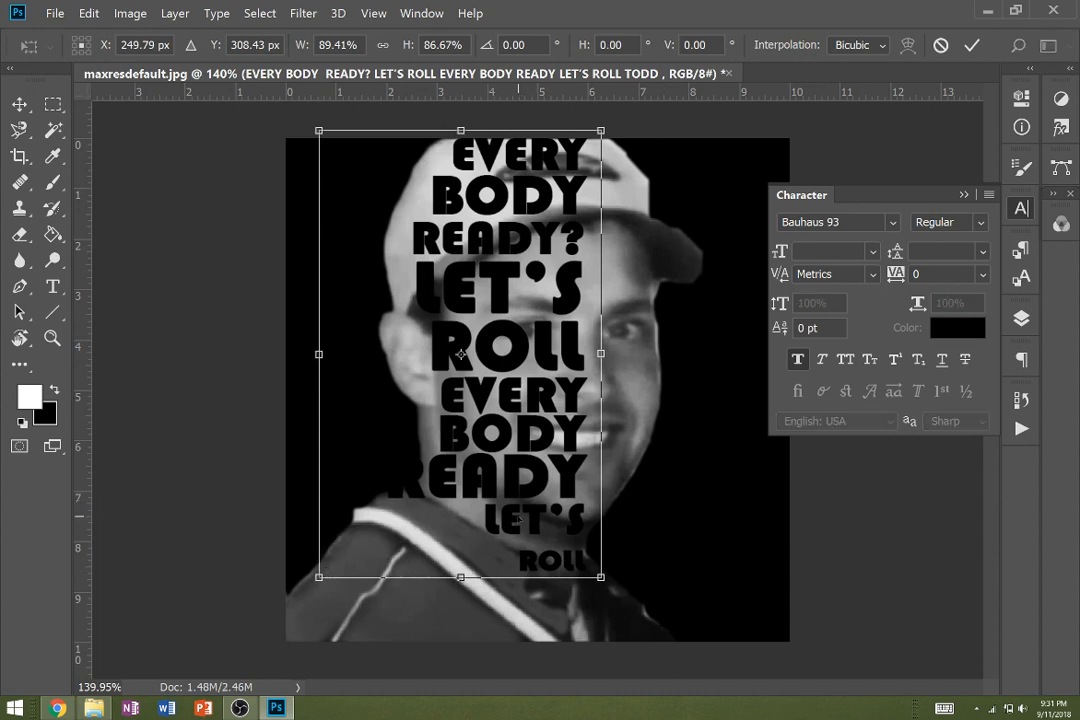
pyautogui.press('Return')
pyautogui.press('t')
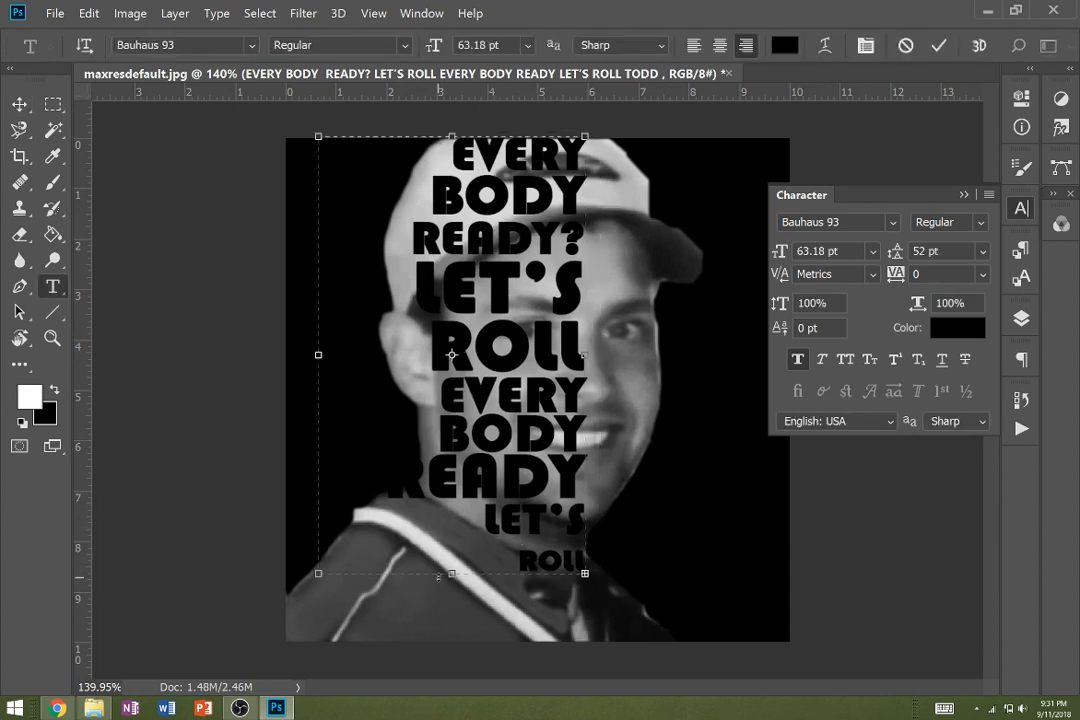
pyautogui.moveTo(438, 577); pyautogui.dragTo(500, 590)
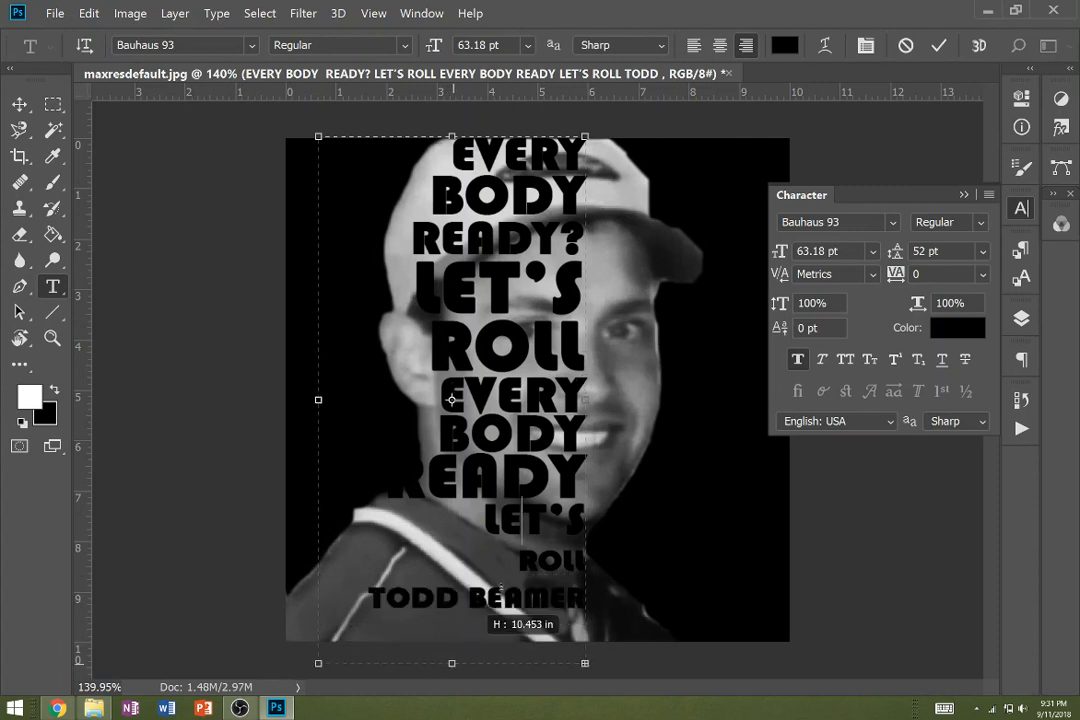
# - Enlarge the second "LET'S" line to 106.18 pt and set its leading to 74 pt
pyautogui.doubleClick(521, 520)
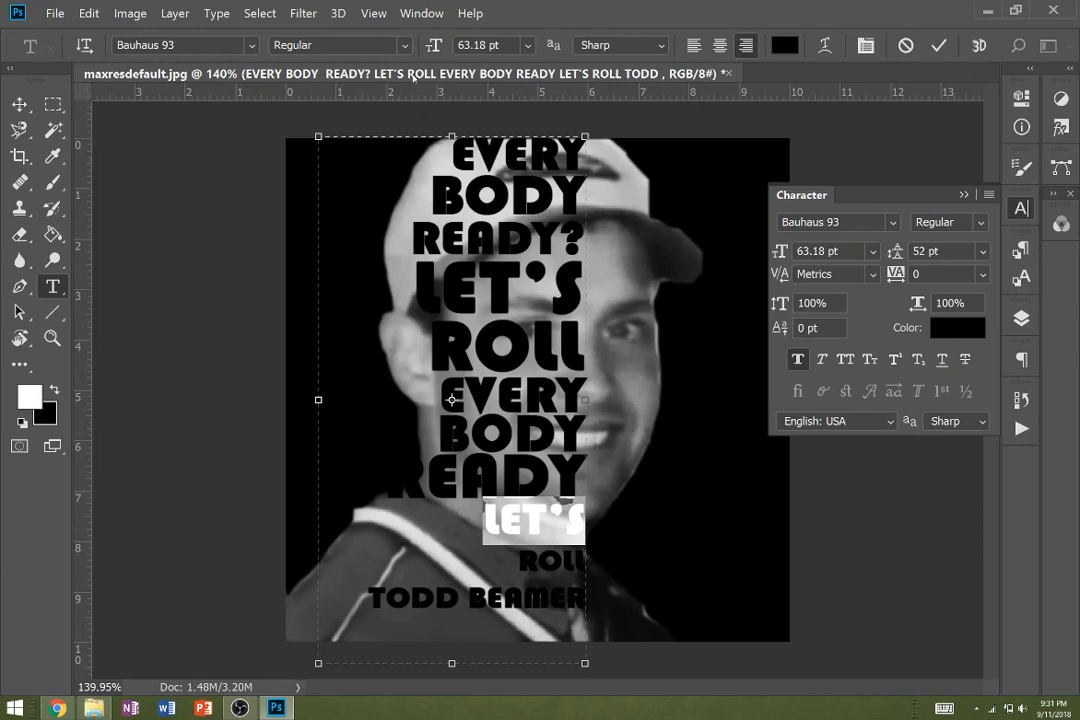
pyautogui.moveTo(437, 46); pyautogui.dragTo(481, 45)
pyautogui.click(483, 46)
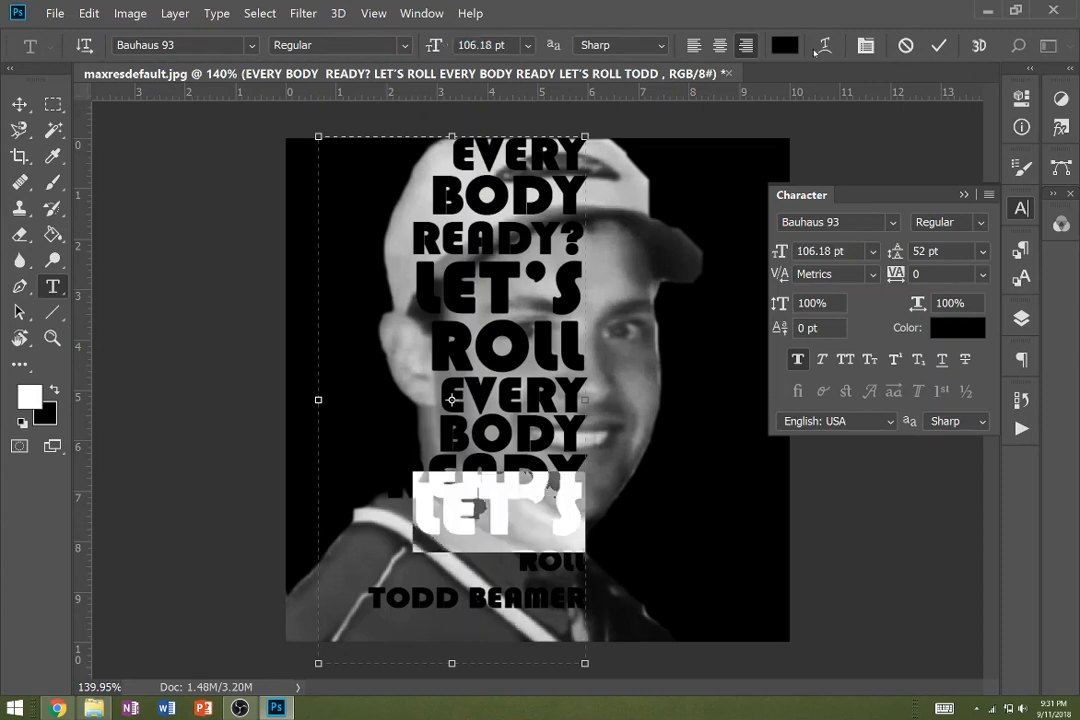
pyautogui.moveTo(895, 251); pyautogui.dragTo(913, 251)
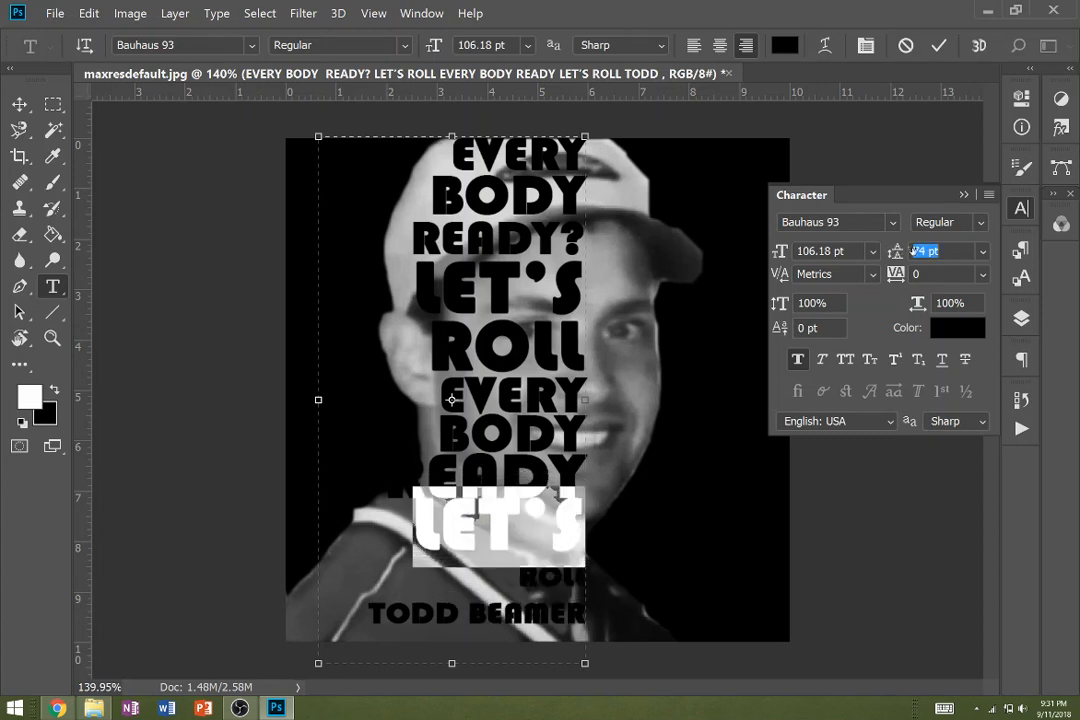
# - Enlarge the second "ROLL" line to 96.12 pt with a leading of 70.14 pt
pyautogui.doubleClick(557, 571)
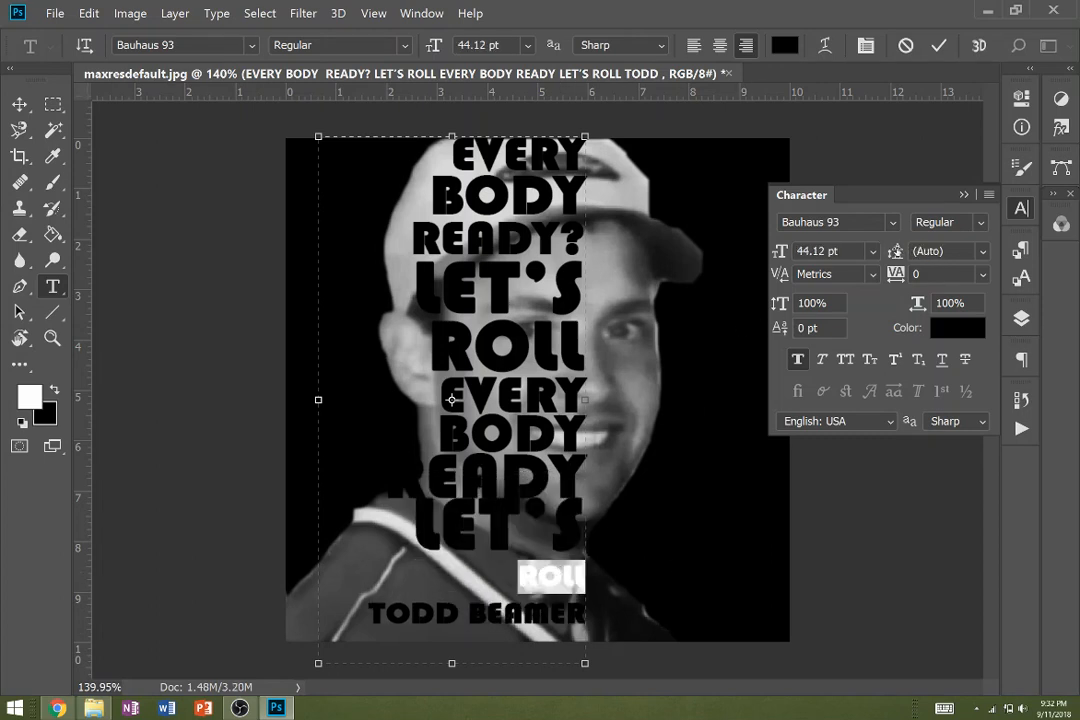
pyautogui.moveTo(780, 251); pyautogui.dragTo(855, 246)
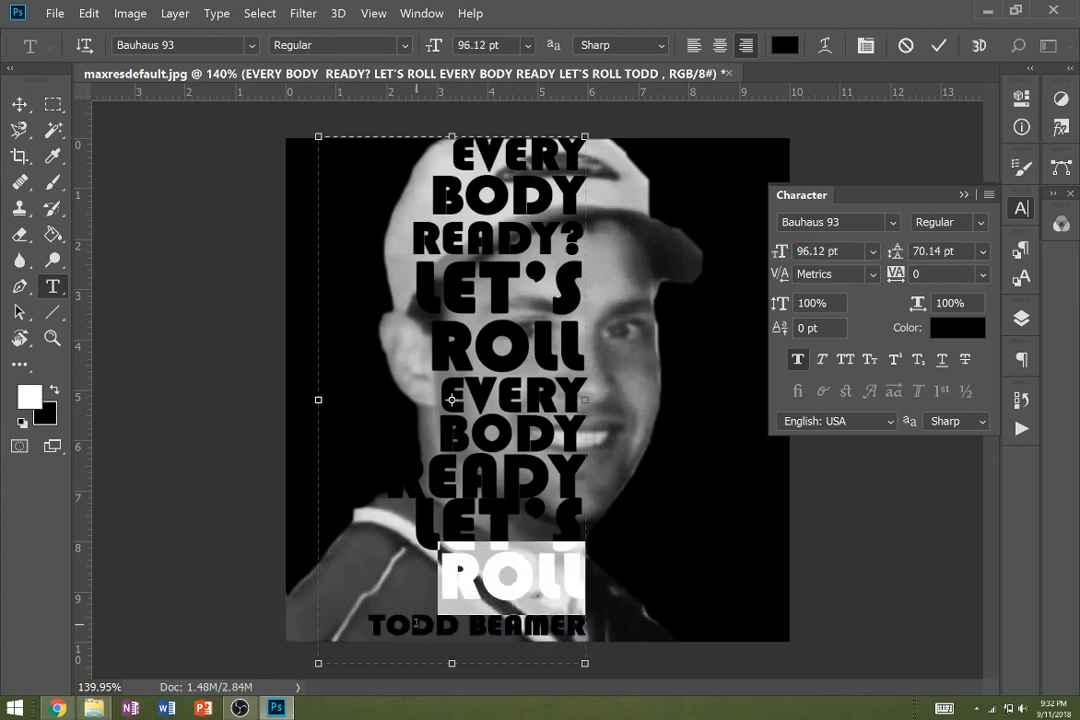
# - Enlarge the "TODD BEAMER" line to 54.12 pt to span the text frame's width, and tighten its leading
pyautogui.click(408, 626)
pyautogui.moveTo(379, 626); pyautogui.dragTo(577, 626)
pyautogui.moveTo(782, 251)
pyautogui.mouseDown()
pyautogui.moveTo(802, 251)
pyautogui.moveTo(792, 254)
pyautogui.mouseUp()
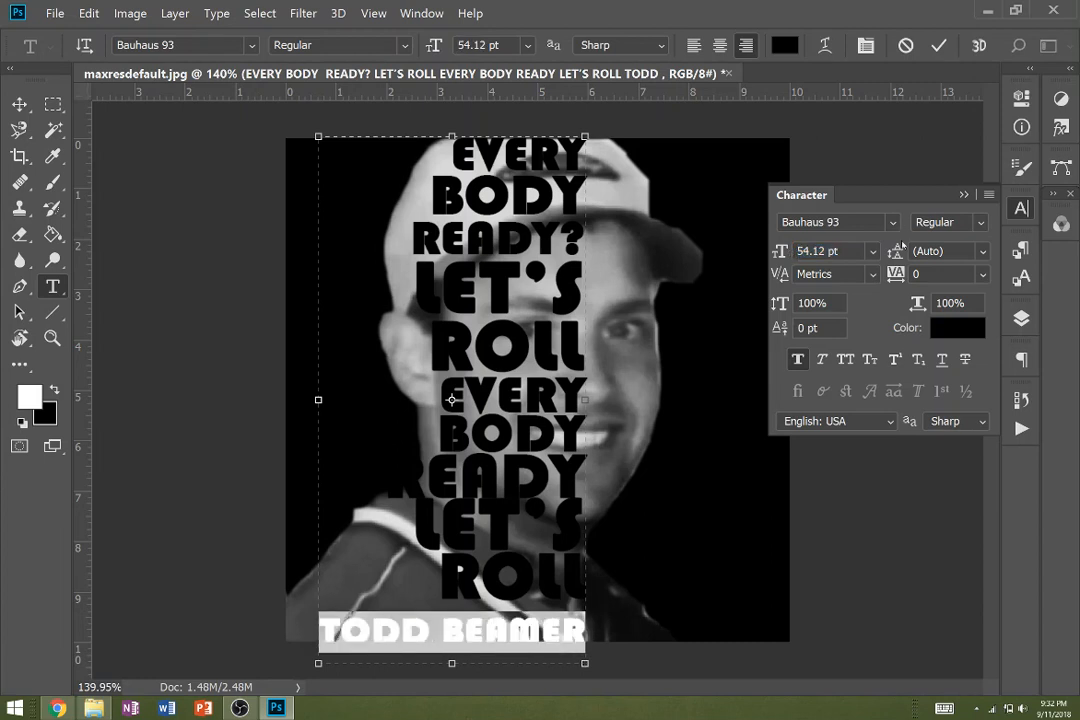
pyautogui.moveTo(898, 251)
pyautogui.mouseDown()
pyautogui.moveTo(887, 251)
pyautogui.moveTo(898, 251)
pyautogui.mouseUp()
# - Set the leading of the second "LET'S" line to 81 pt and reduce the second "READY" line to 75.79 pt
pyautogui.doubleClick(480, 526)
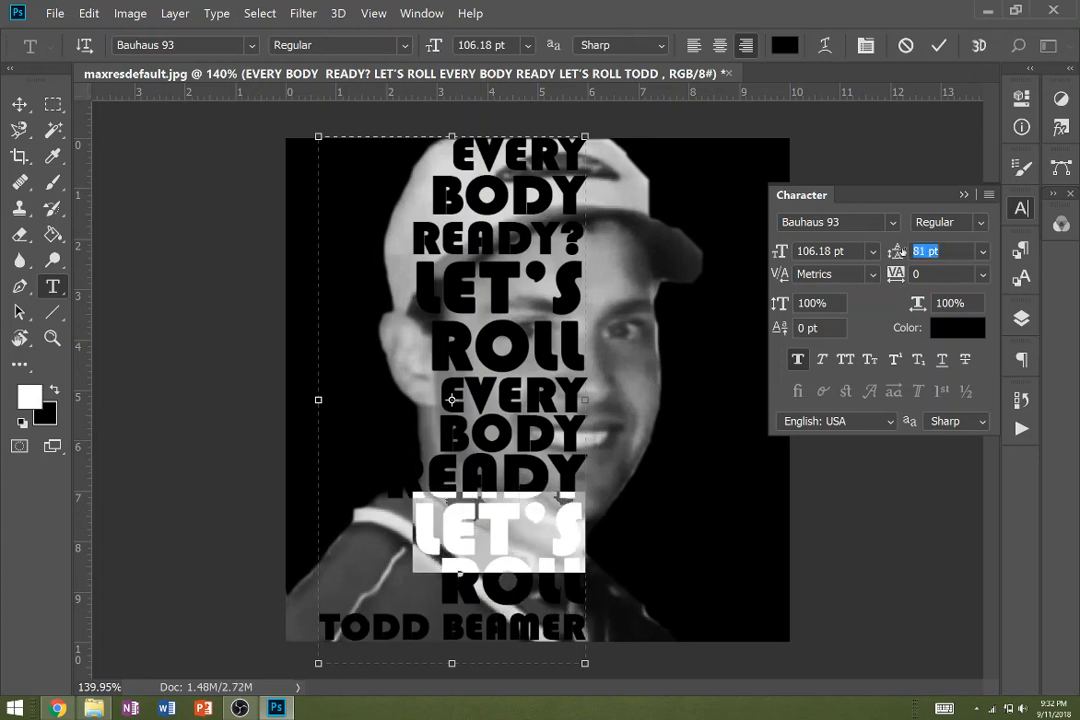
pyautogui.click(386, 451)
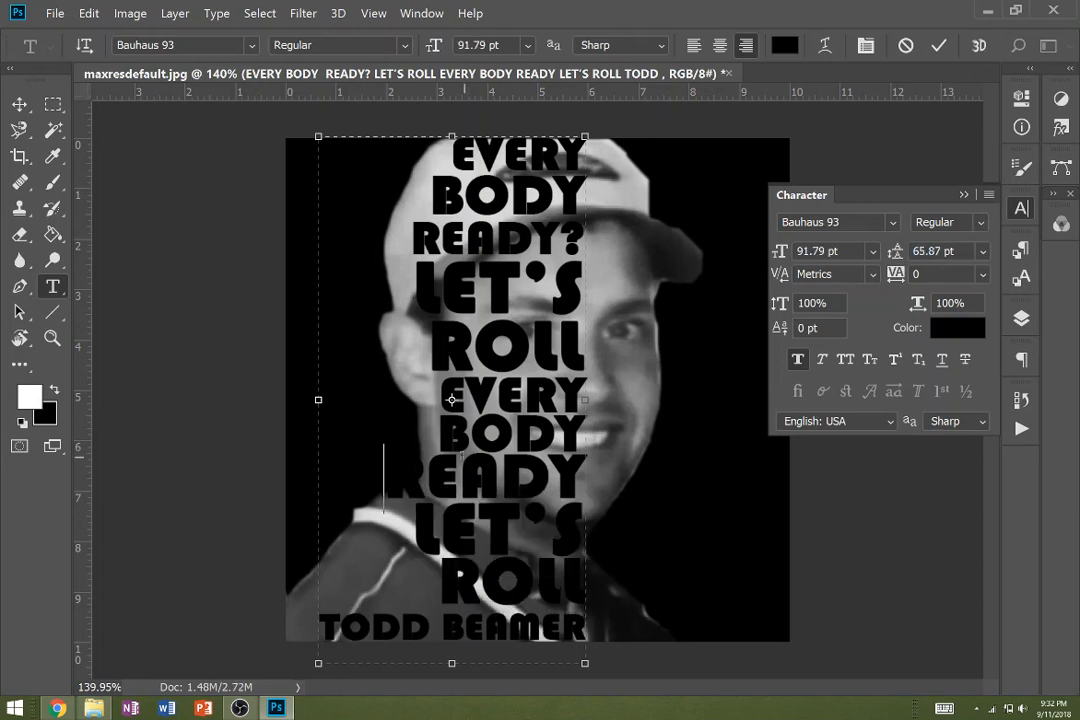
pyautogui.moveTo(386, 451); pyautogui.dragTo(586, 463)
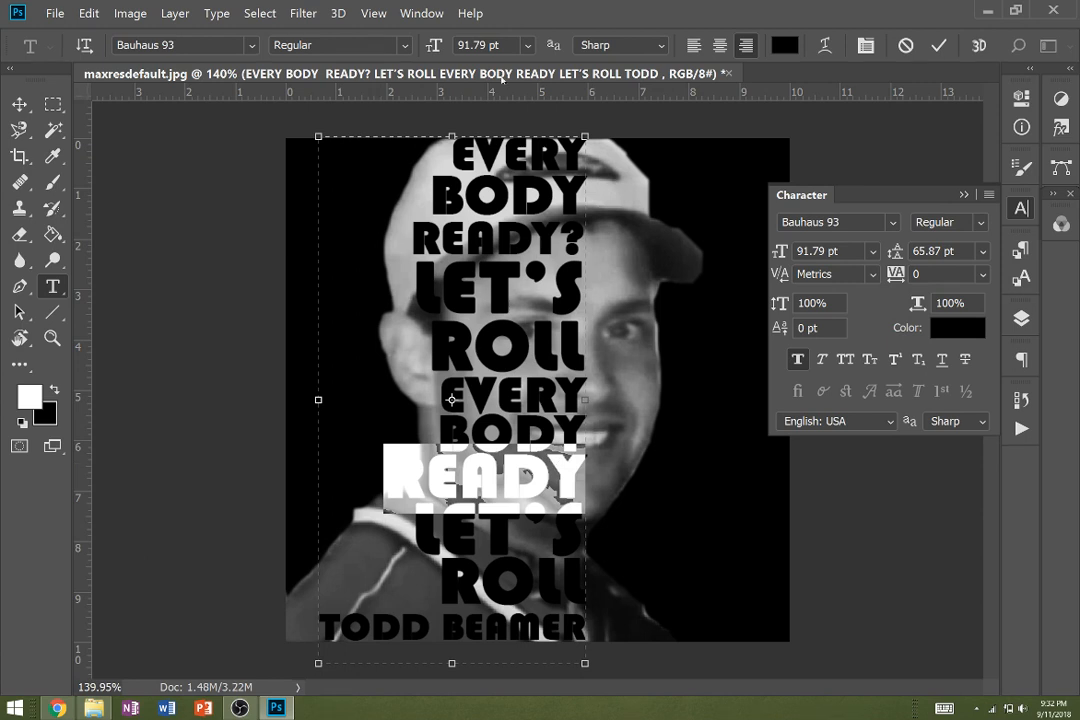
pyautogui.moveTo(441, 45)
pyautogui.mouseDown()
pyautogui.moveTo(450, 45)
pyautogui.moveTo(422, 44)
pyautogui.mouseUp()
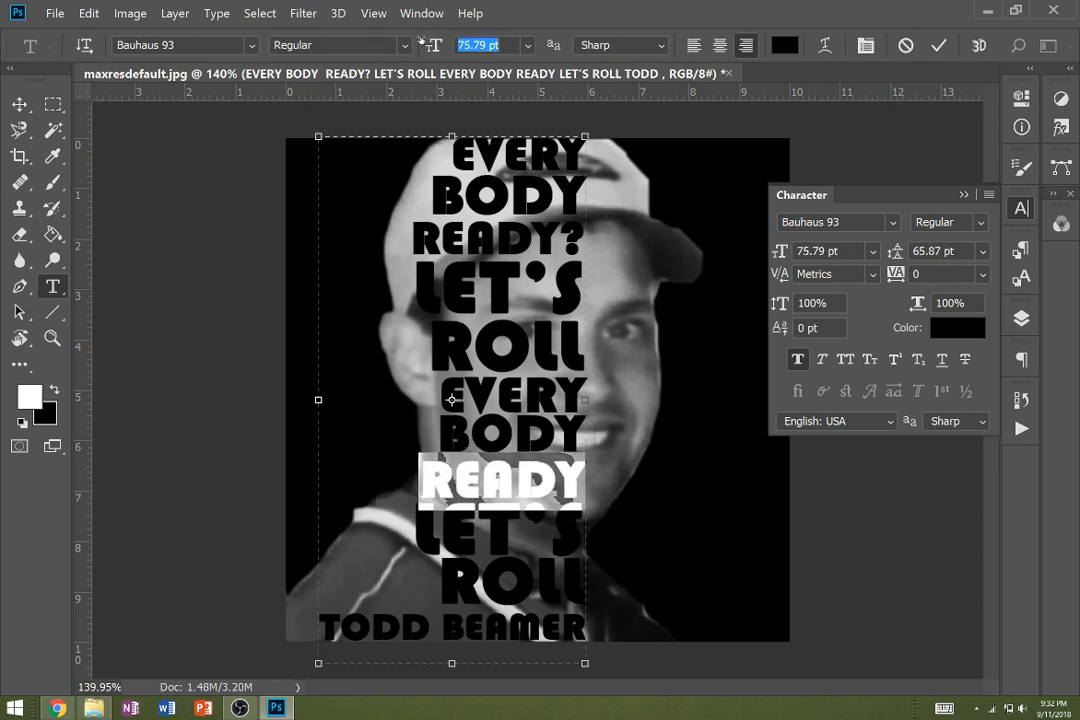
pyautogui.click(512, 533)
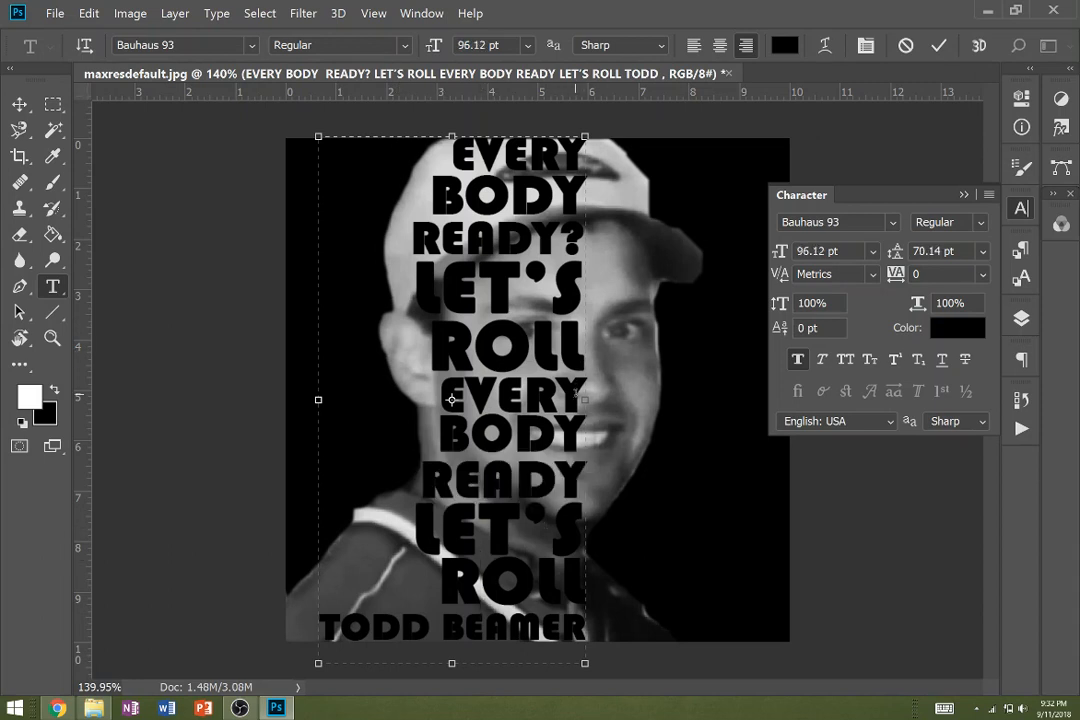
# - Pull the text frame's right edge in to about 5.6 in and extend its left edge slightly beyond the canvas
pyautogui.moveTo(585, 399); pyautogui.dragTo(567, 399)
pyautogui.moveTo(318, 399); pyautogui.dragTo(265, 397)
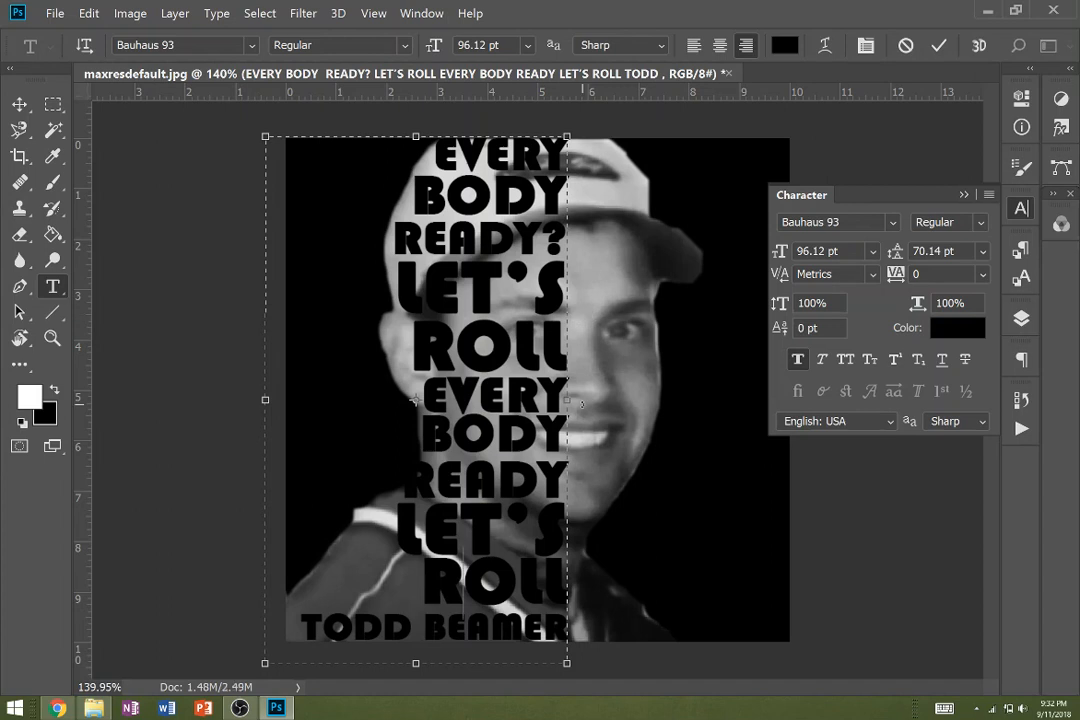
pyautogui.click(963, 194)
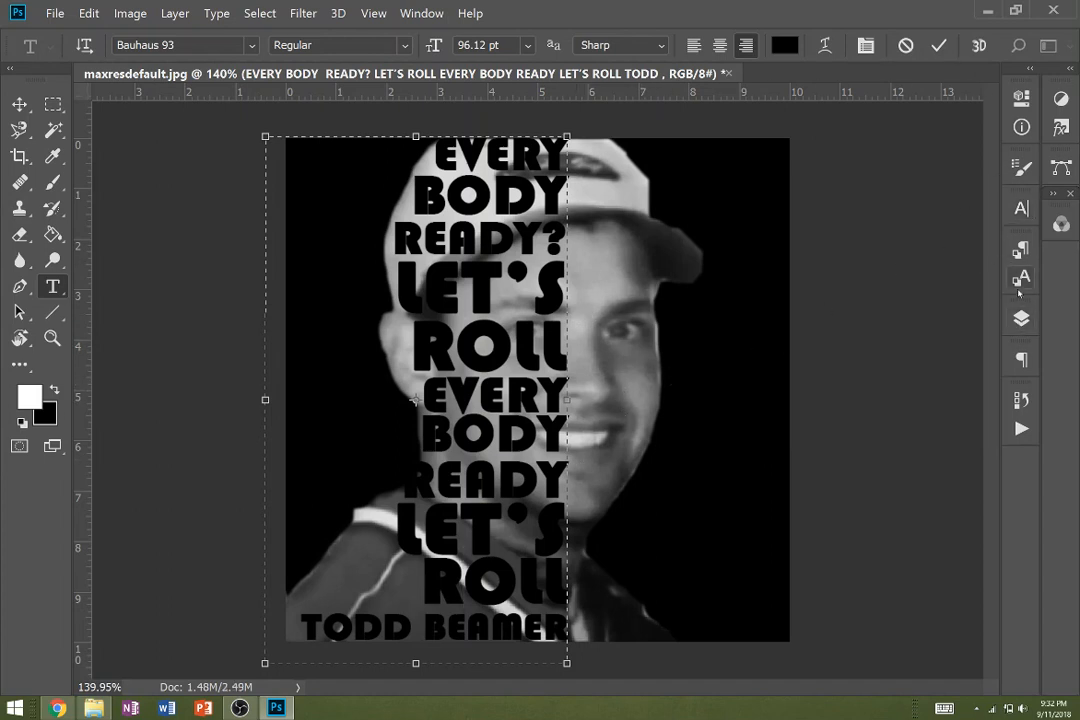
# - Hide the text layer and duplicate Layer 0 within the same document
pyautogui.click(1023, 316)
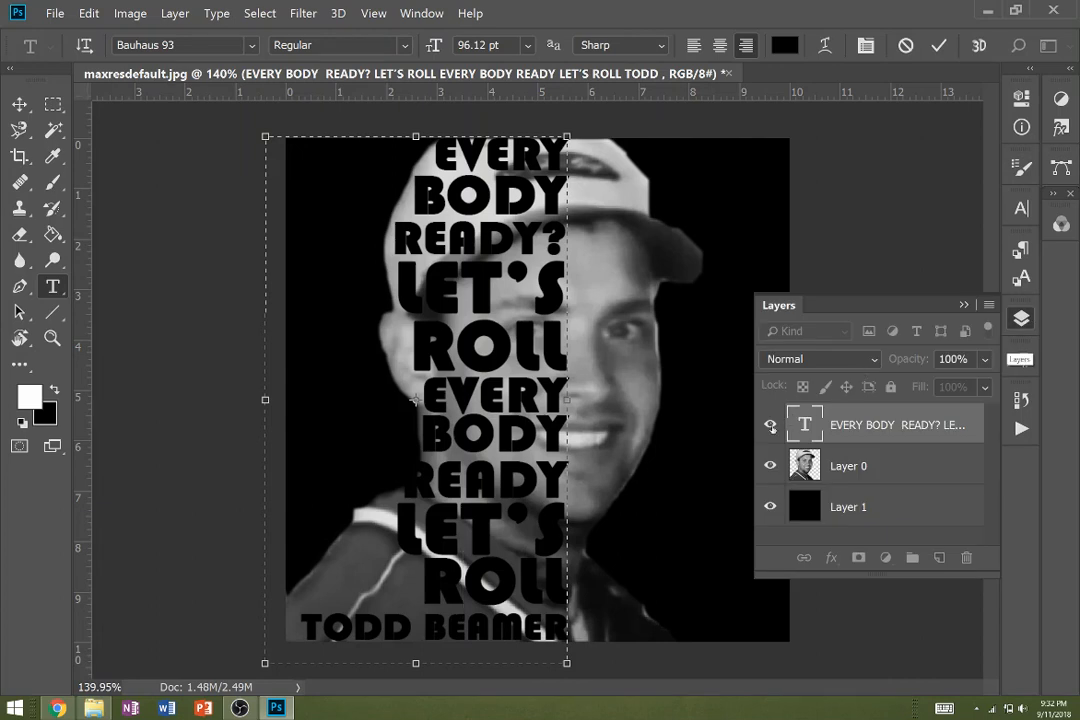
pyautogui.click(770, 424)
pyautogui.click(851, 470)
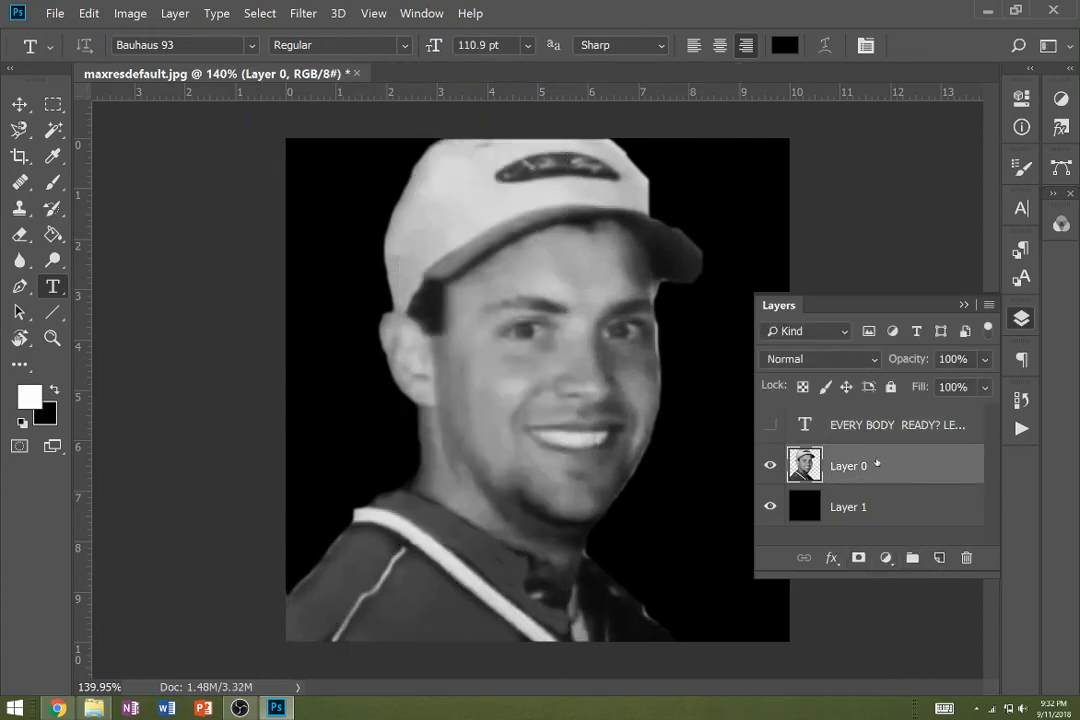
pyautogui.rightClick(812, 466)
pyautogui.click(682, 100)
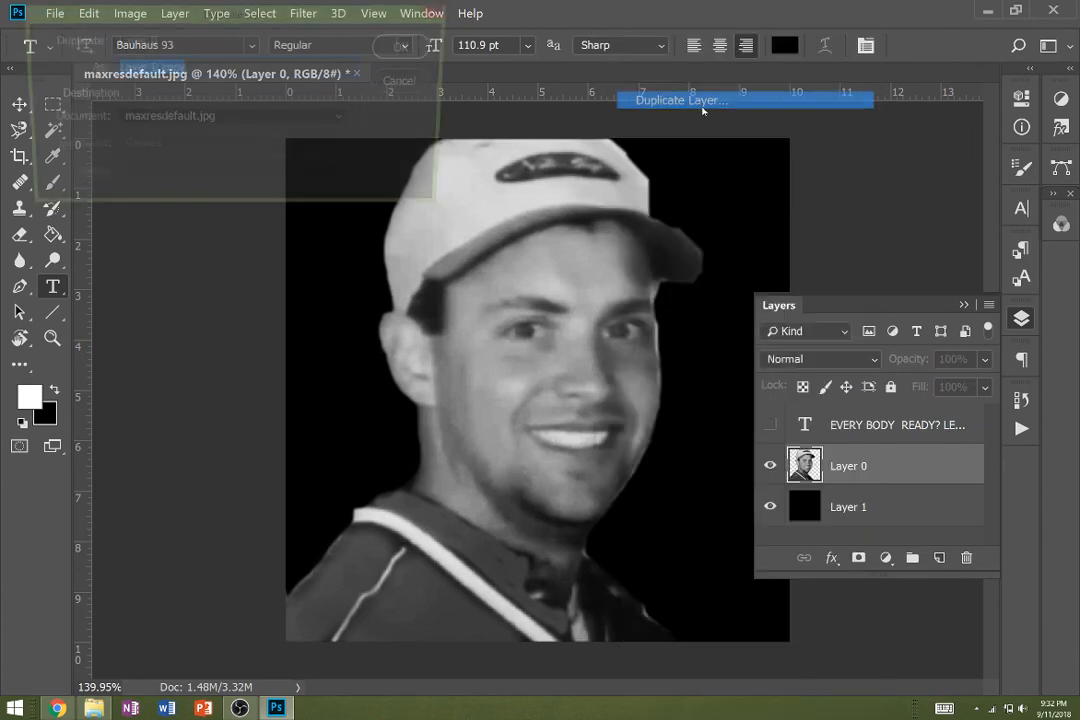
pyautogui.click(407, 47)
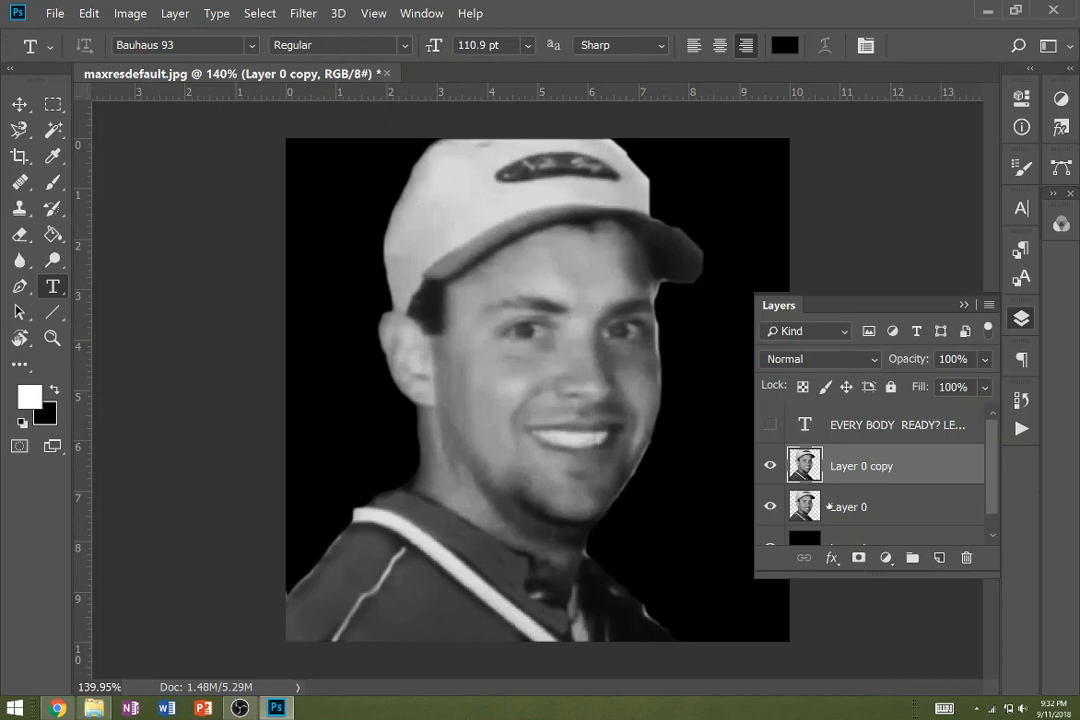
# - Hide Layer 0 copy, select Layer 0, and show the text layer again
pyautogui.click(770, 466)
pyautogui.click(820, 507)
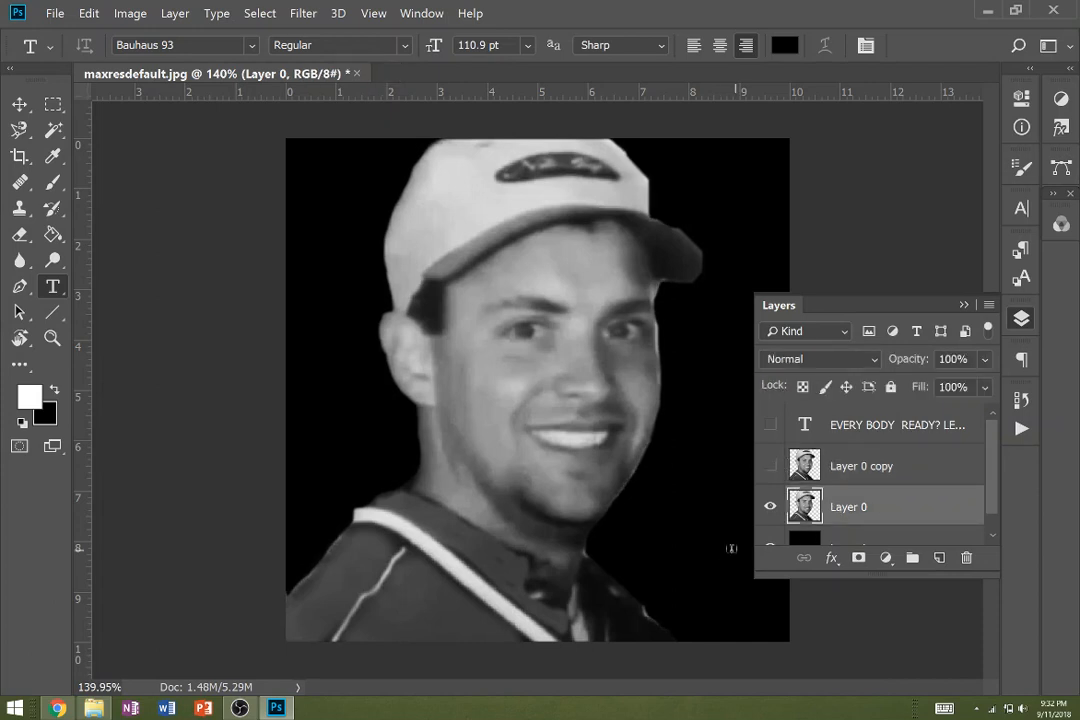
pyautogui.click(770, 424)
# - Select the canvas area from the text's right edge to the canvas's right edge and mask Layer 0 to it
pyautogui.press('m')
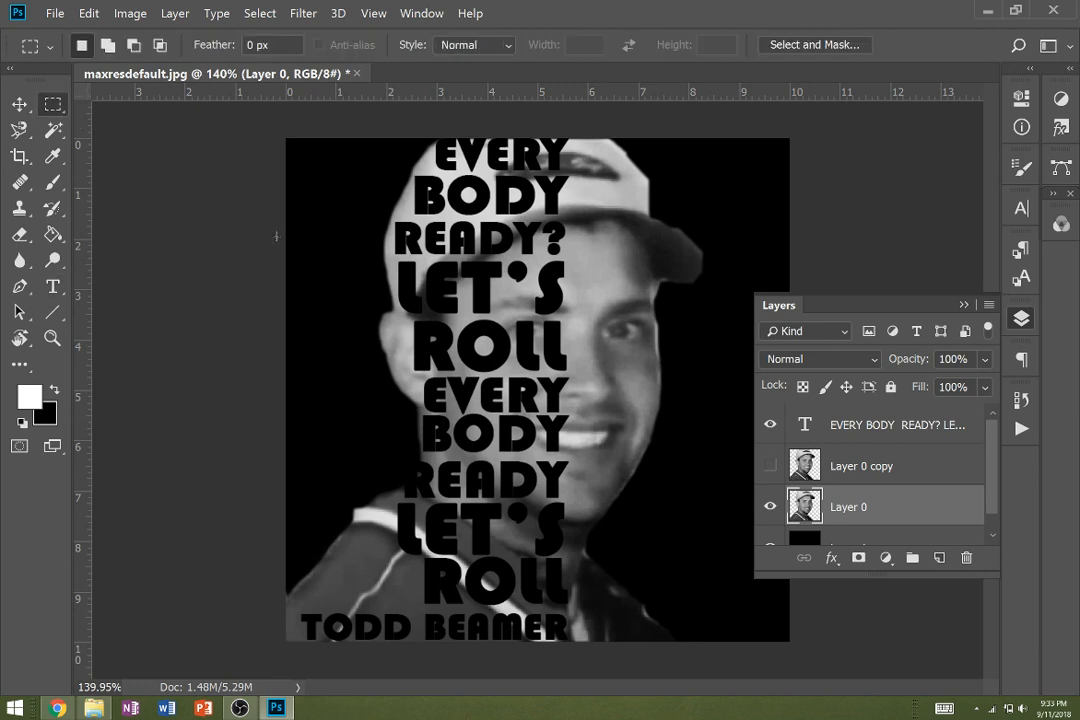
pyautogui.moveTo(795, 127); pyautogui.dragTo(571, 653)
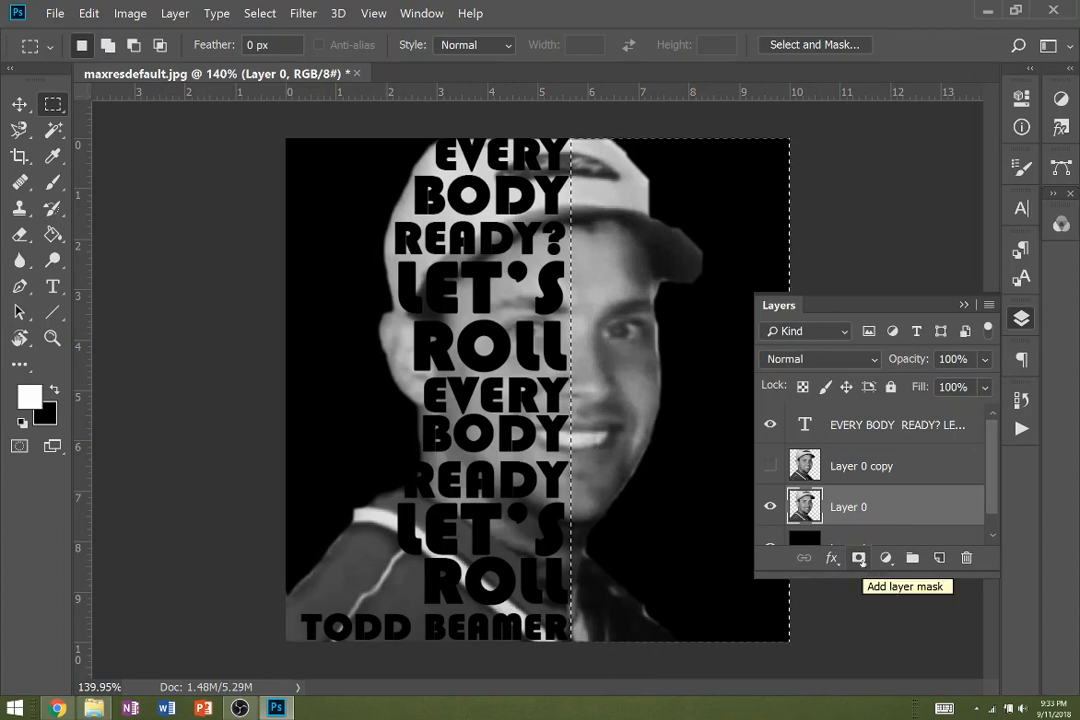
pyautogui.click(858, 558)
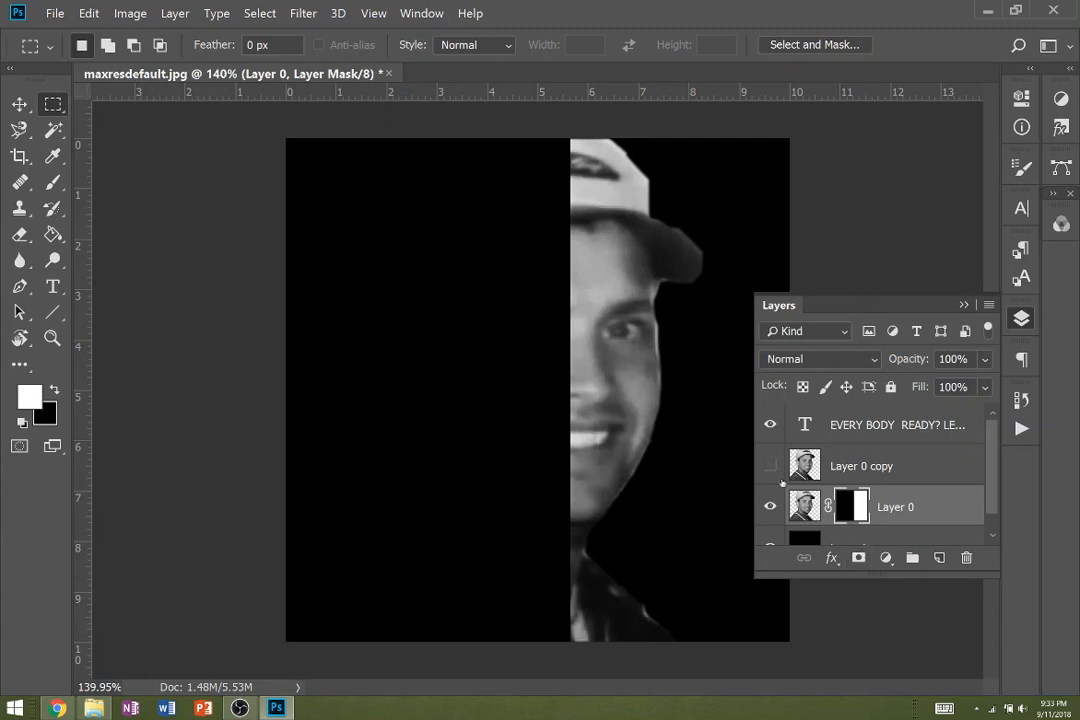
# - Hide Layer 0 and the black Layer 1, and select the text layer
pyautogui.click(770, 507)
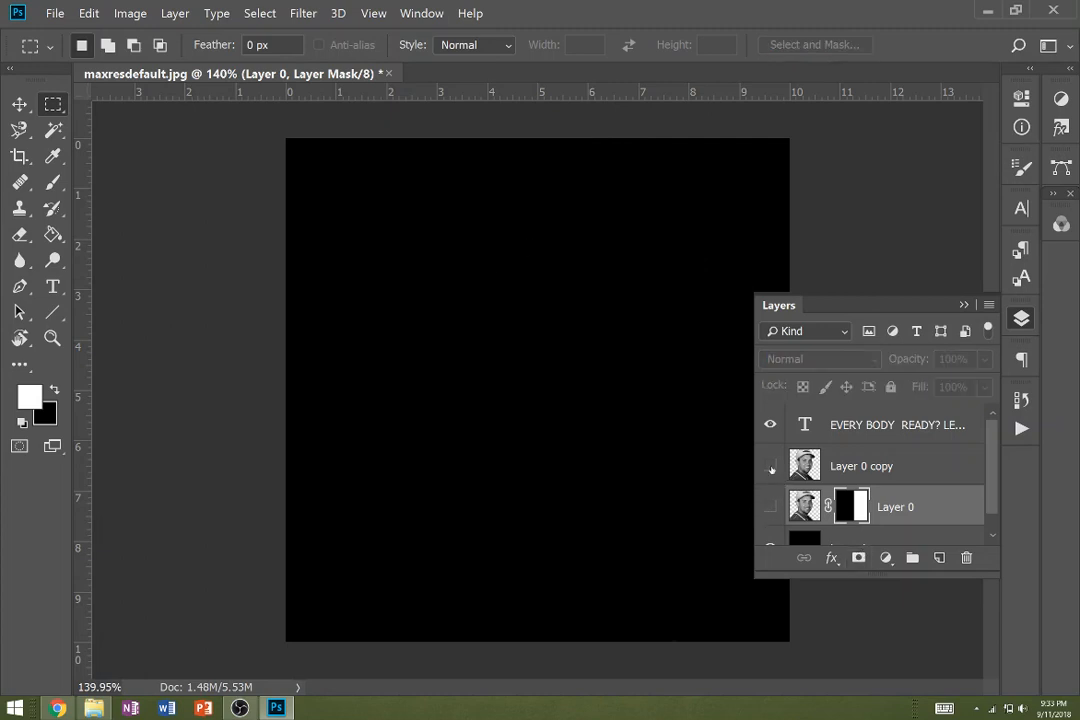
pyautogui.click(770, 547)
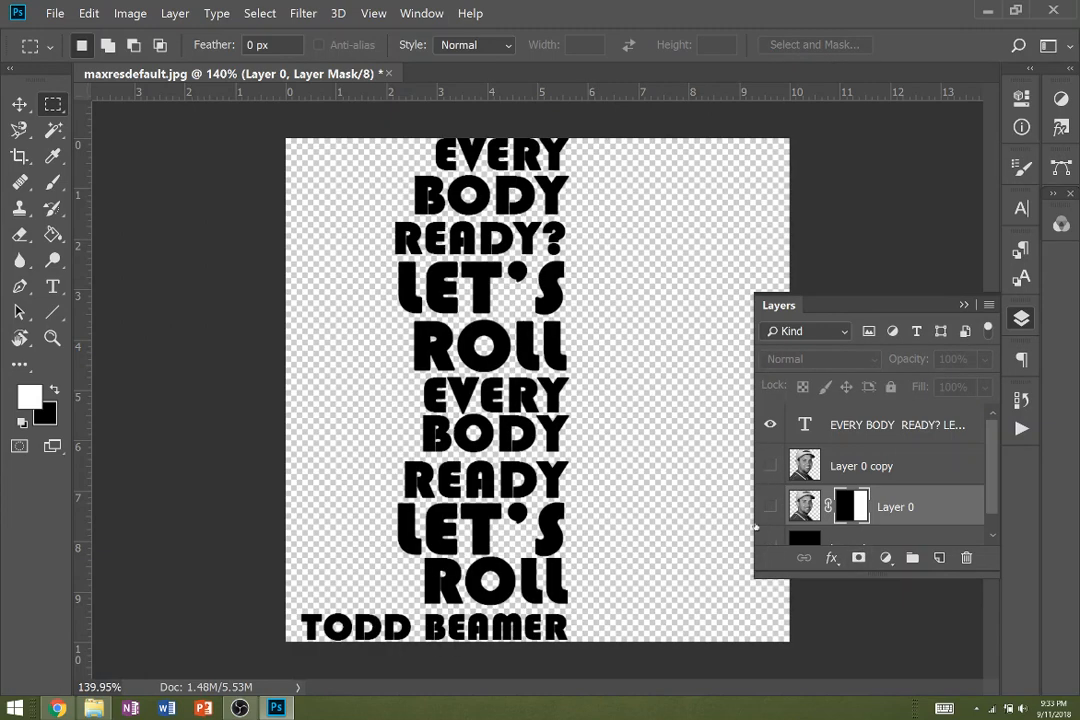
pyautogui.click(944, 438)
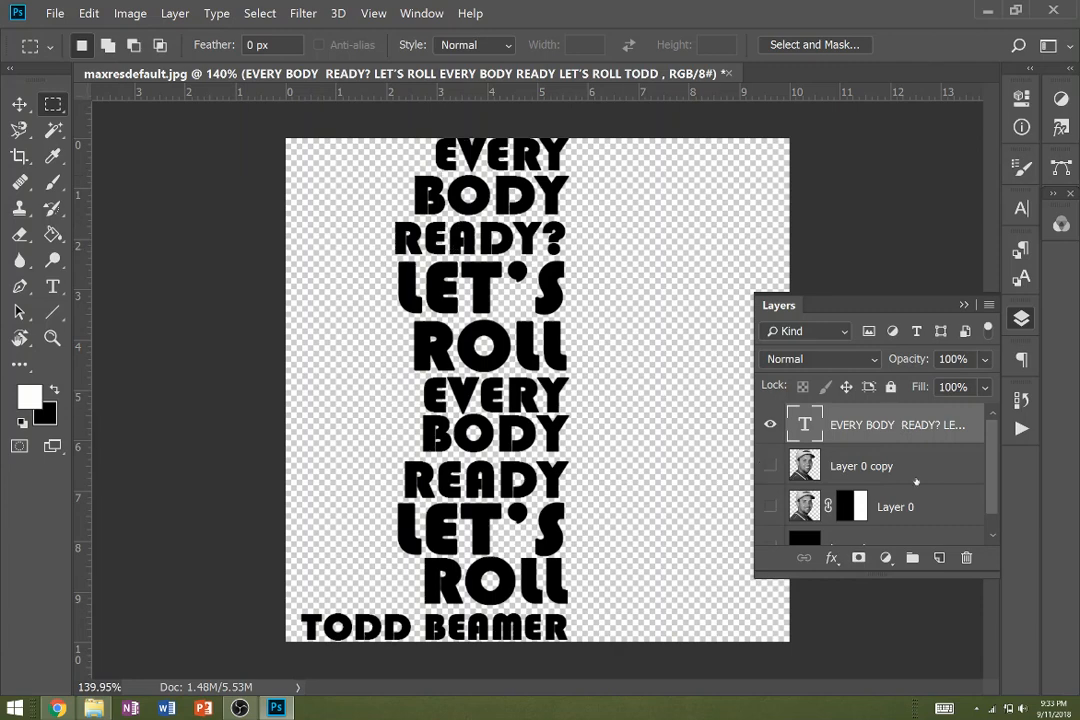
# - Display the document's color channels
pyautogui.click(1058, 224)
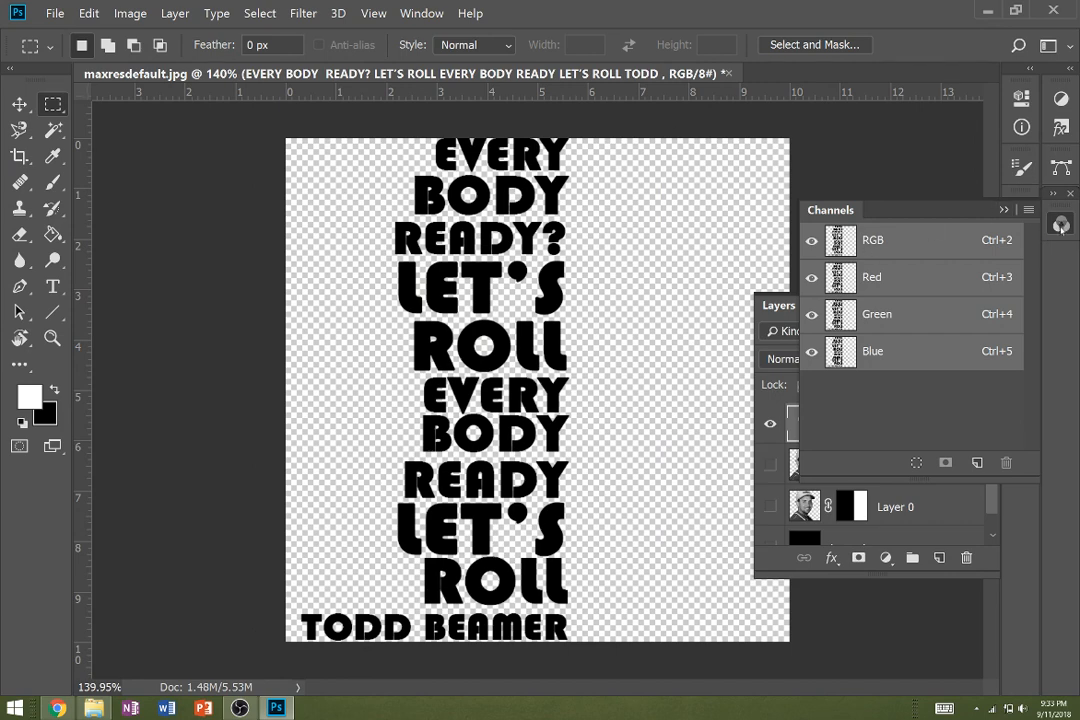
pyautogui.click(421, 13)
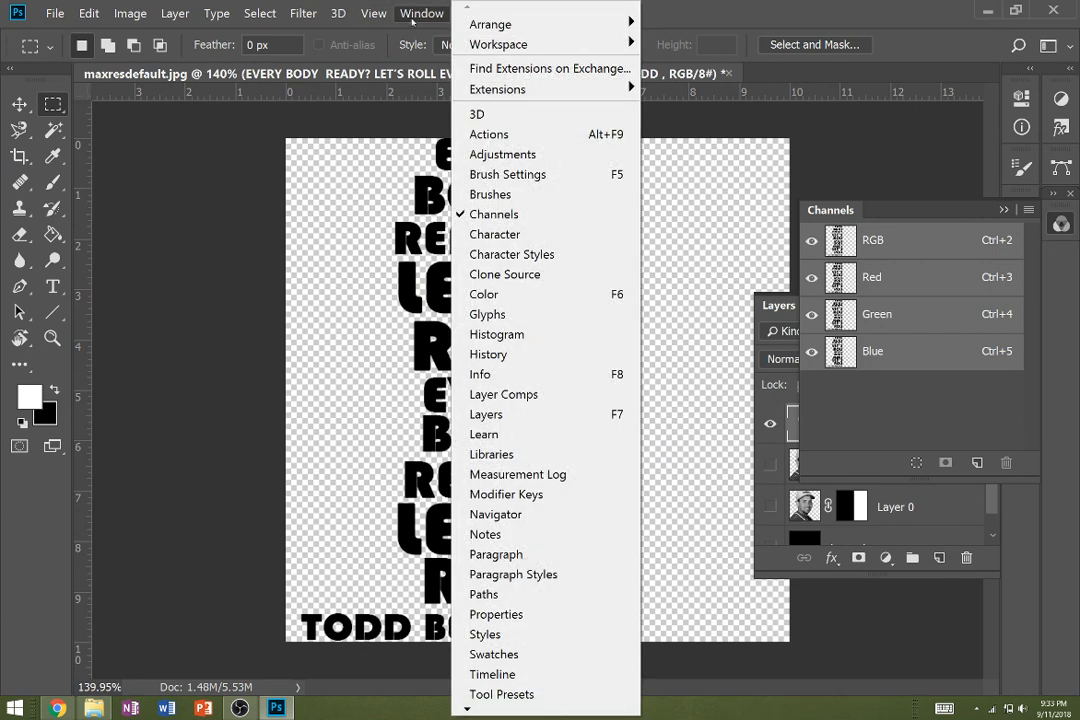
pyautogui.click(524, 216)
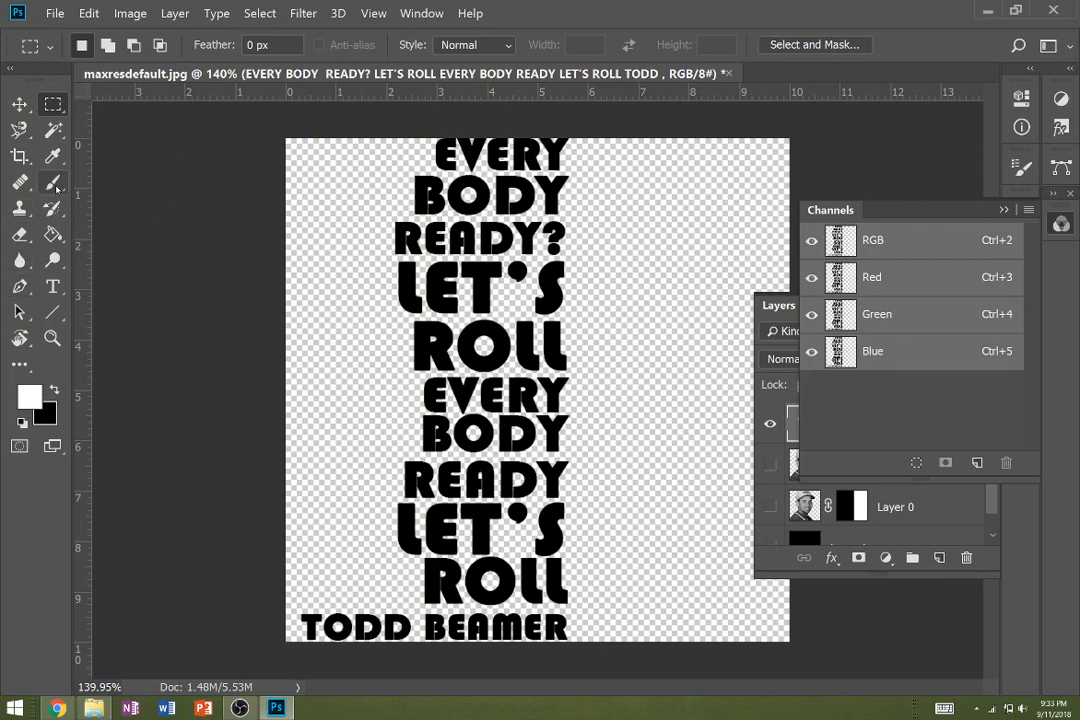
# - Paint a red test patch beside the text on the text layer with a 20 px brush, raising its opacity to 100%
pyautogui.press('b')
pyautogui.click(376, 184)
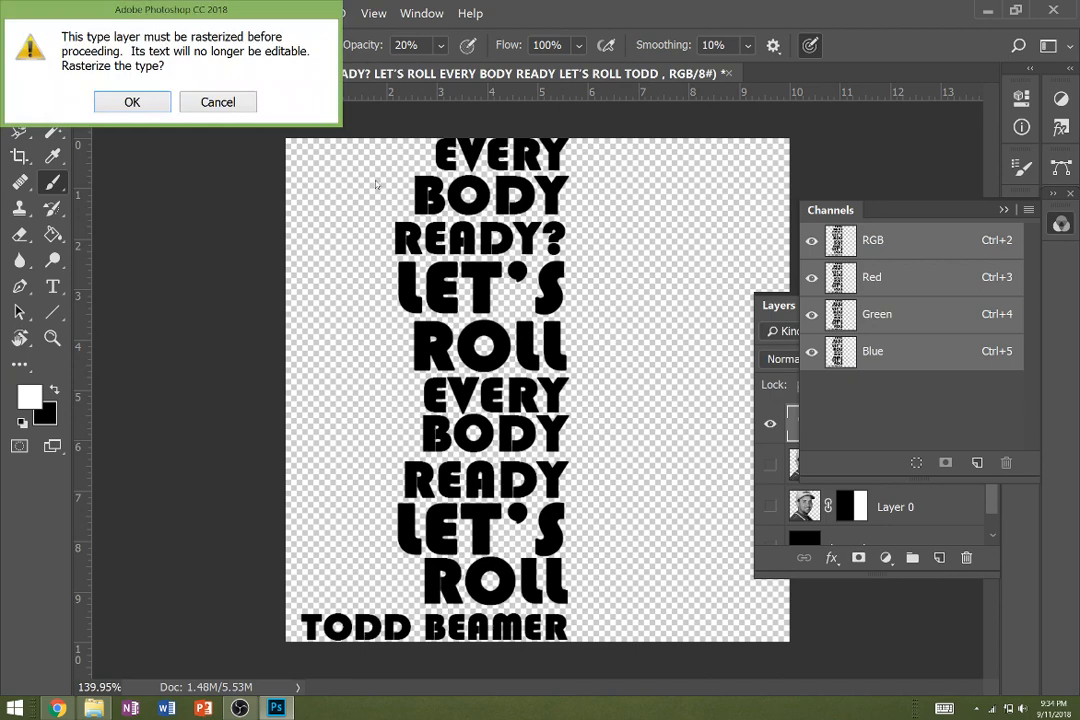
pyautogui.click(205, 103)
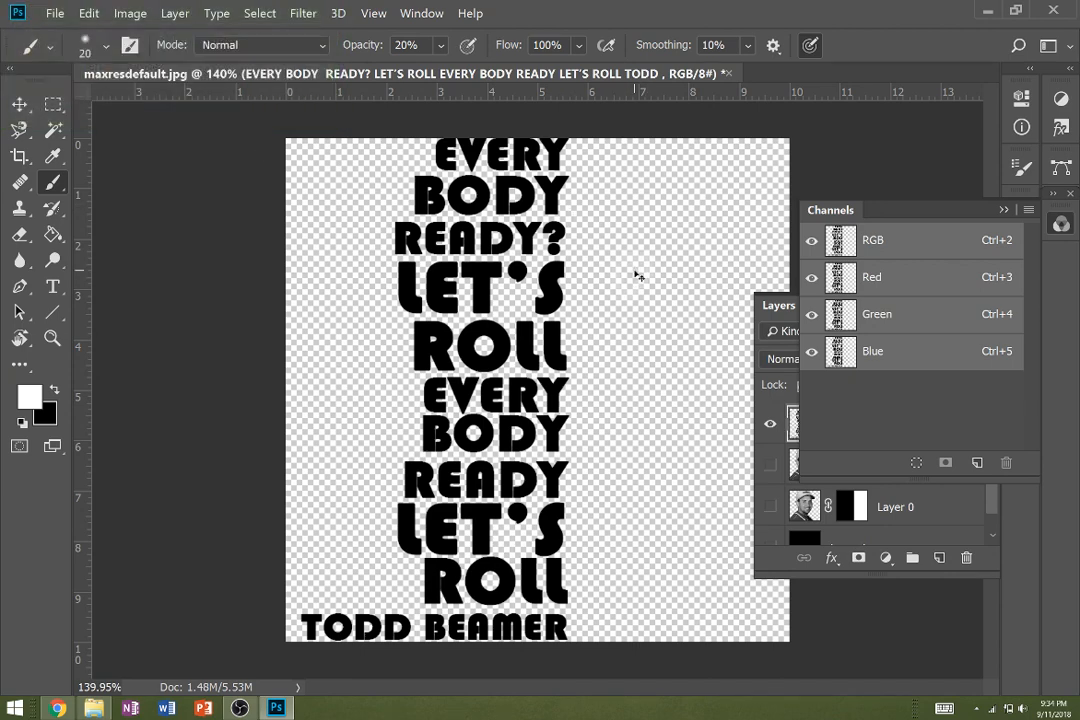
pyautogui.click(29, 397)
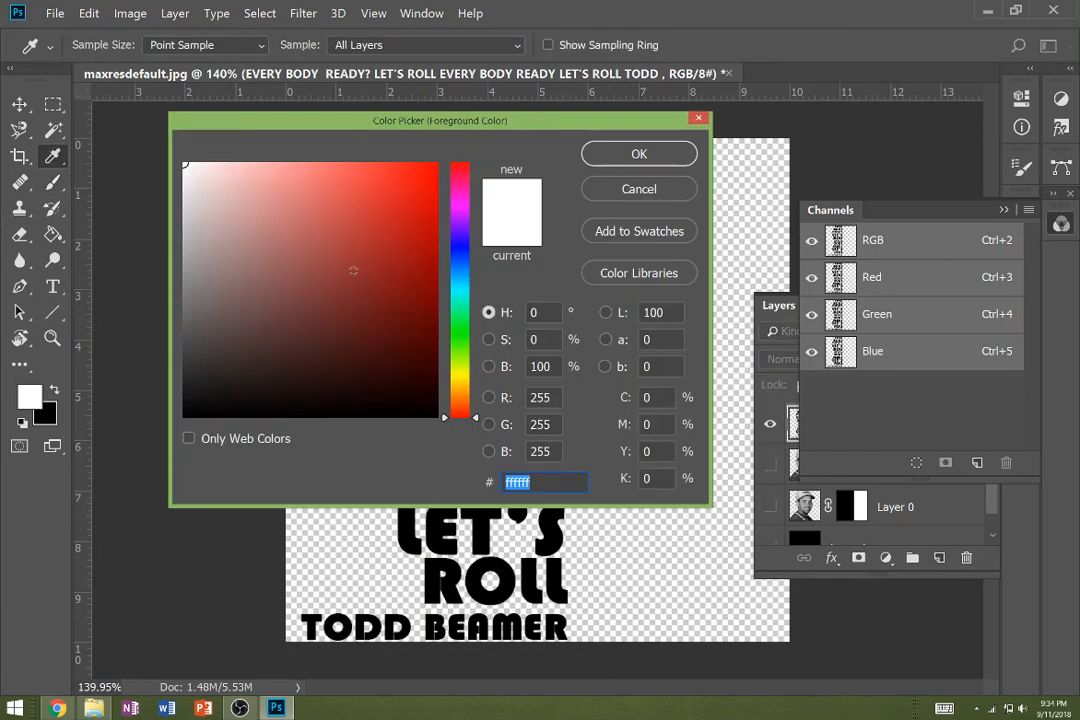
pyautogui.write('f80000')
pyautogui.press('Return')
pyautogui.moveTo(683, 230)
pyautogui.mouseDown()
pyautogui.moveTo(640, 240)
pyautogui.moveTo(655, 245)
pyautogui.mouseUp()
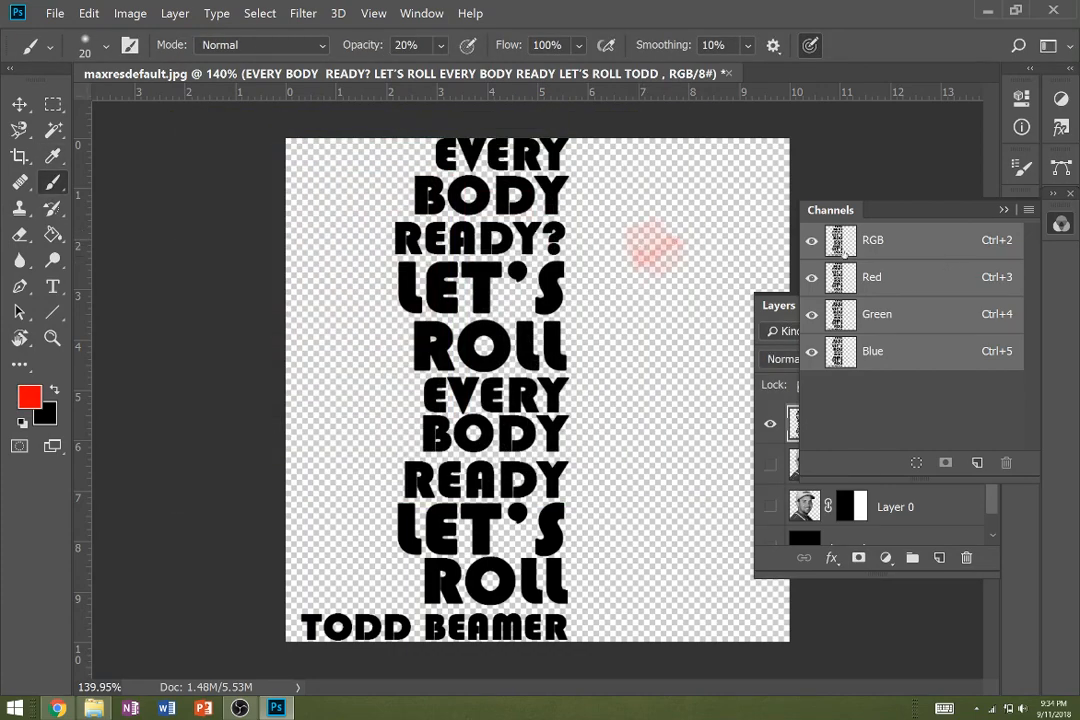
pyautogui.press('0')
pyautogui.moveTo(646, 241)
pyautogui.mouseDown()
pyautogui.moveTo(686, 271)
pyautogui.moveTo(665, 245)
pyautogui.mouseUp()
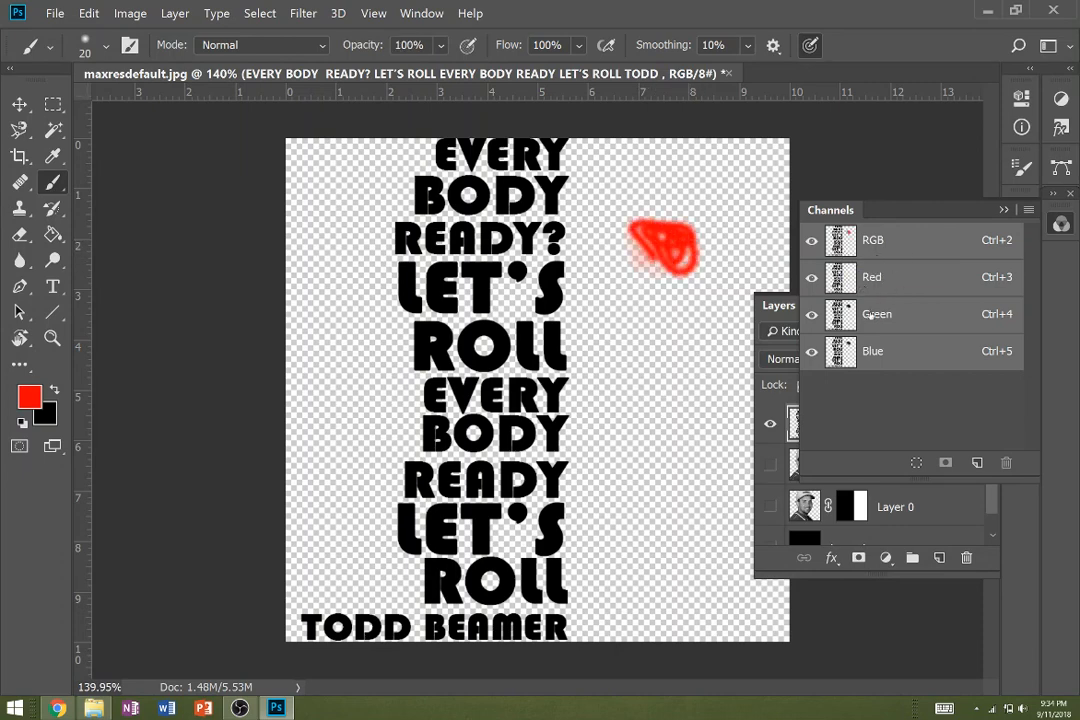
# - View the Green, Blue and Red channels individually and return to the RGB composite
pyautogui.hotkey('ctrl', '4')
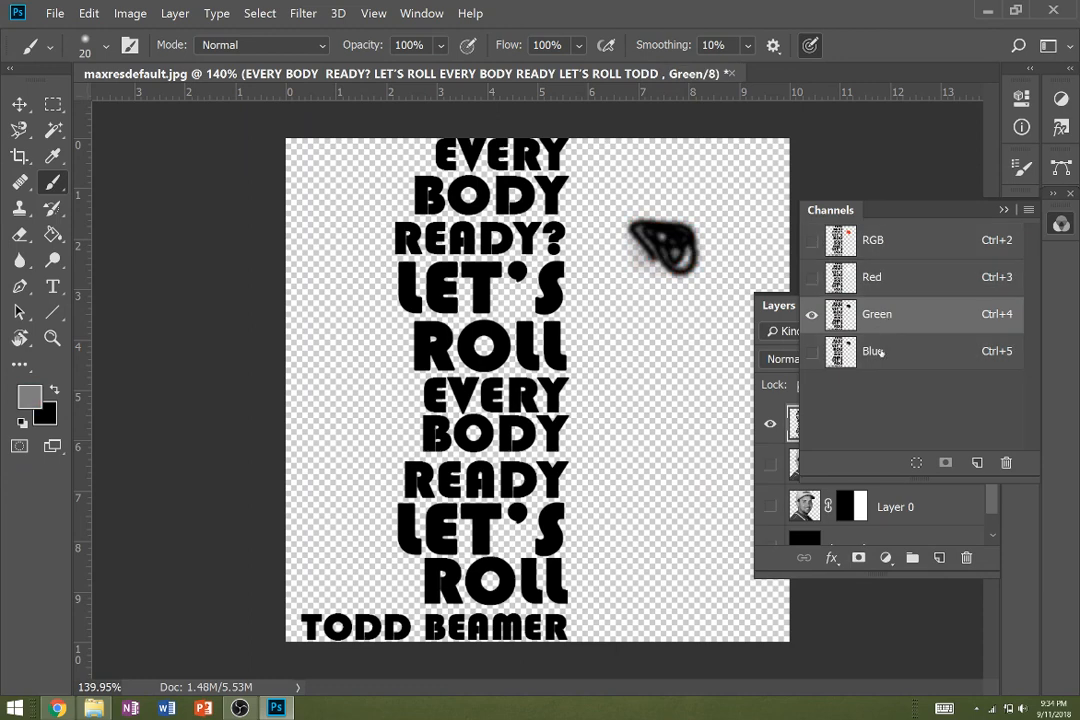
pyautogui.hotkey('ctrl', '5')
pyautogui.hotkey('ctrl', '3')
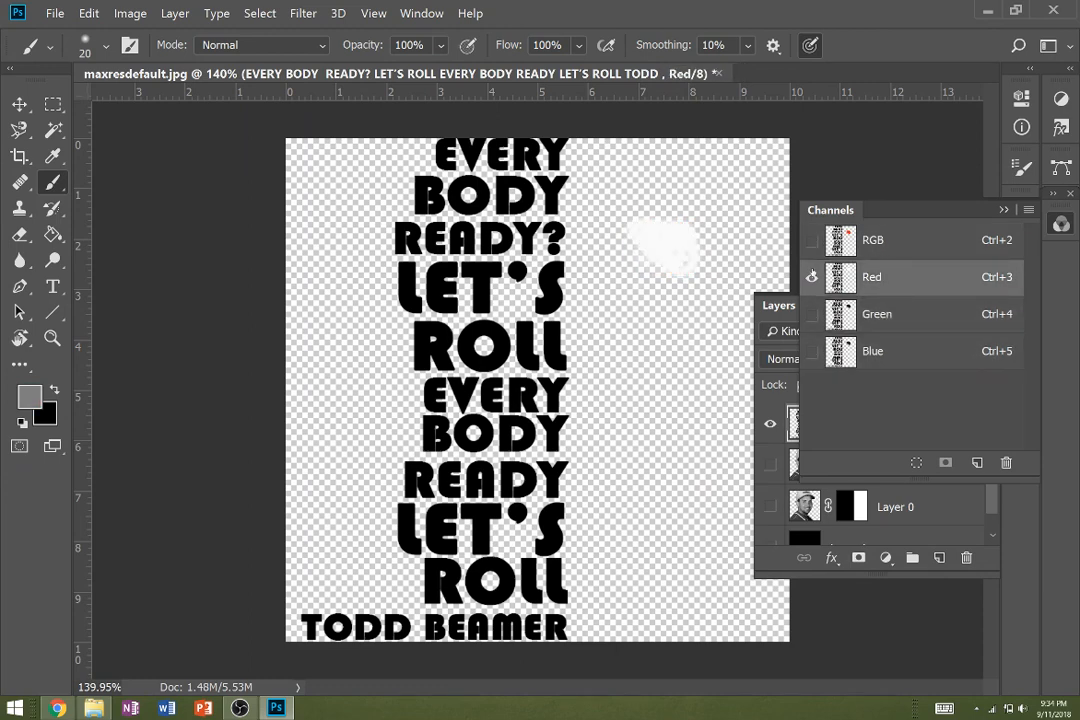
pyautogui.click(880, 241)
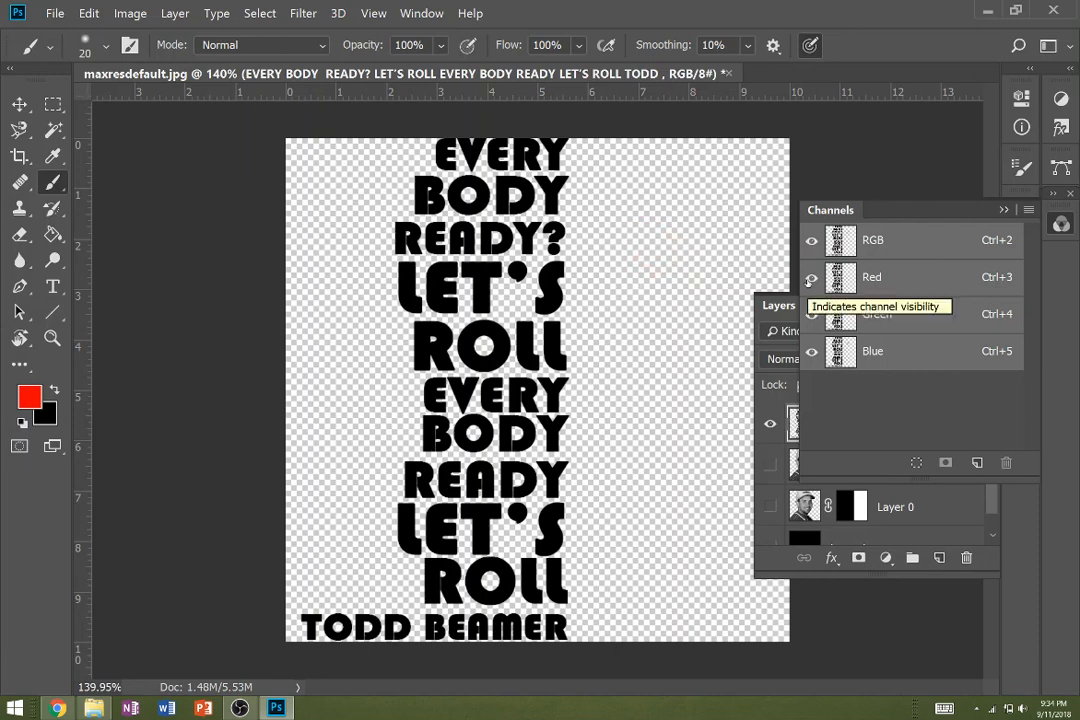
# - Undo the rasterizing of the text layer
pyautogui.click(1004, 210)
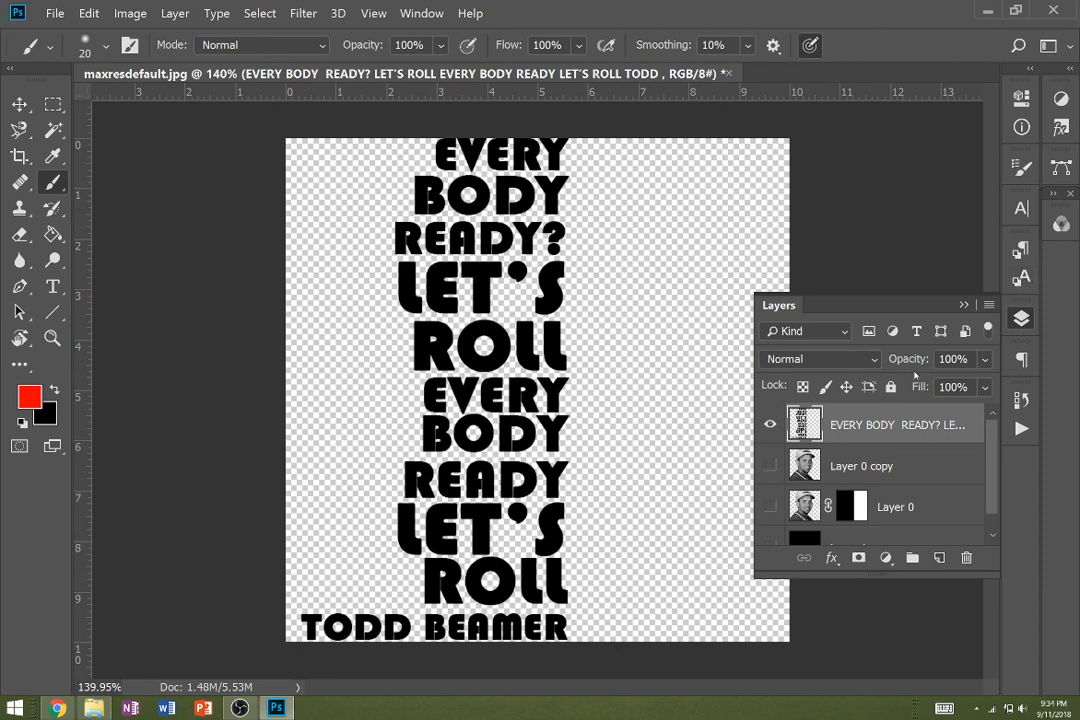
pyautogui.hotkey('ctrl', 'z')
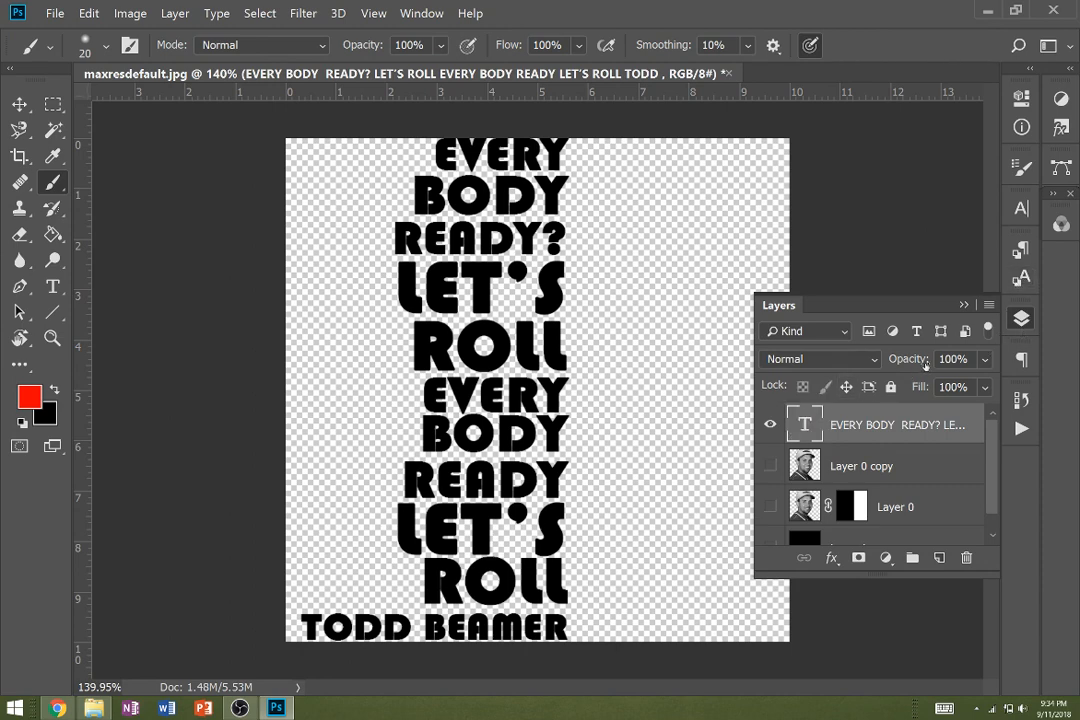
# - Load the RGB channel as a selection and invert it to select the lettering
pyautogui.click(1061, 224)
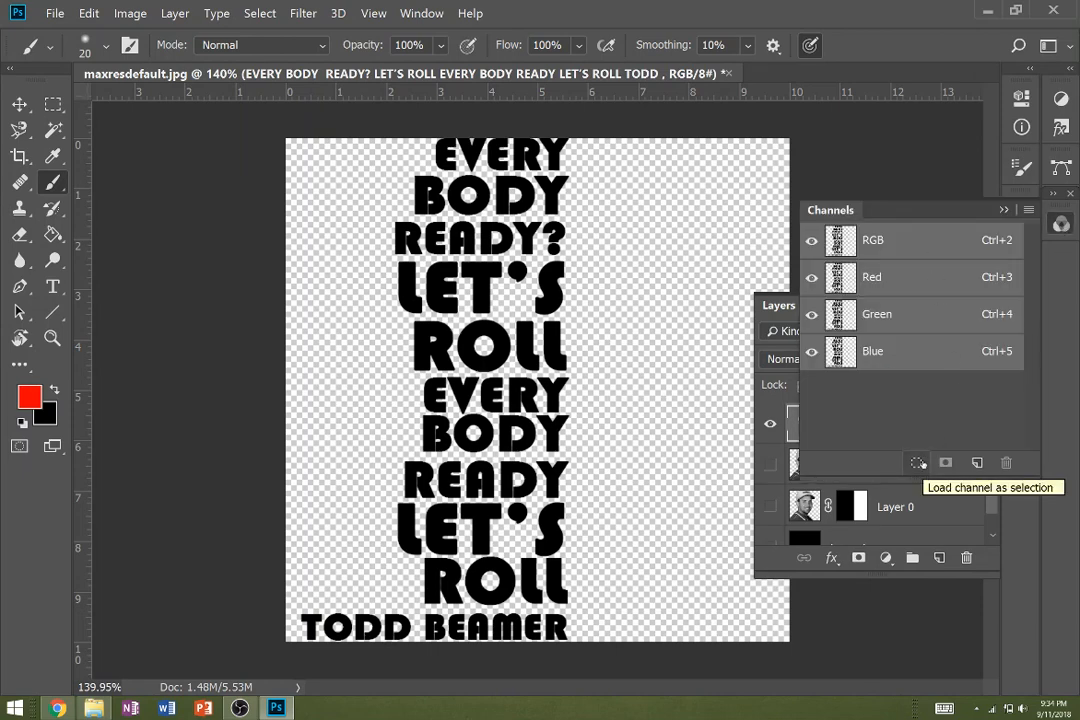
pyautogui.click(917, 463)
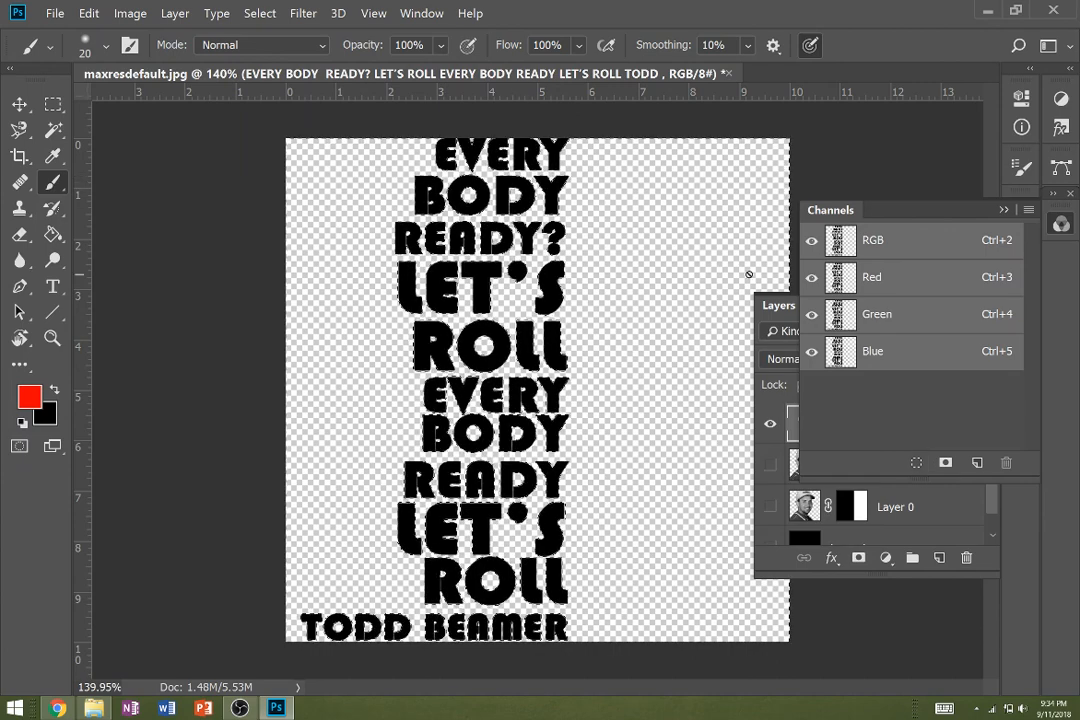
pyautogui.click(1004, 210)
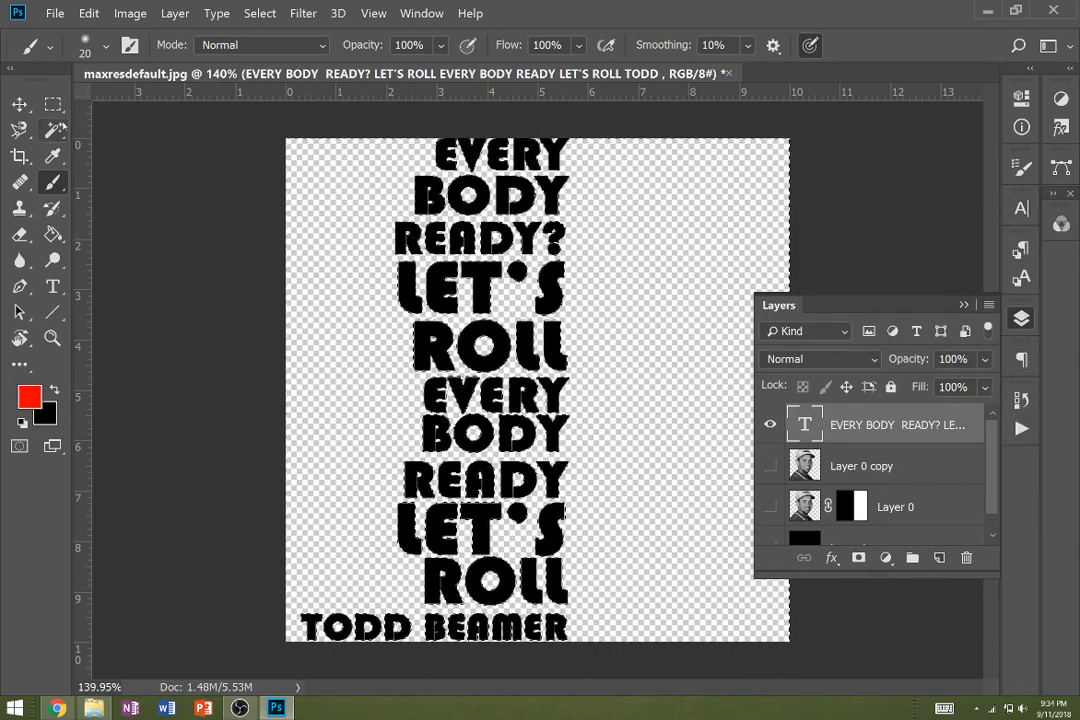
pyautogui.click(53, 104)
pyautogui.rightClick(624, 267)
pyautogui.click(668, 291)
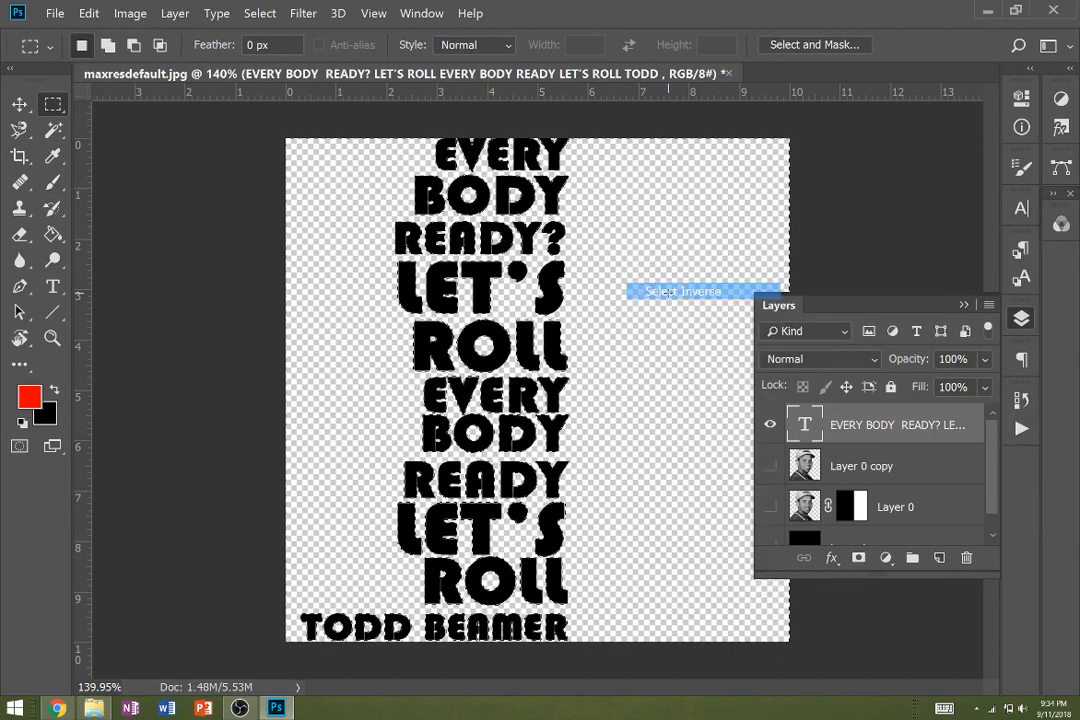
# - Hide the text layer, then show Layer 0 copy and add a layer mask to it from the lettering selection
pyautogui.click(259, 13)
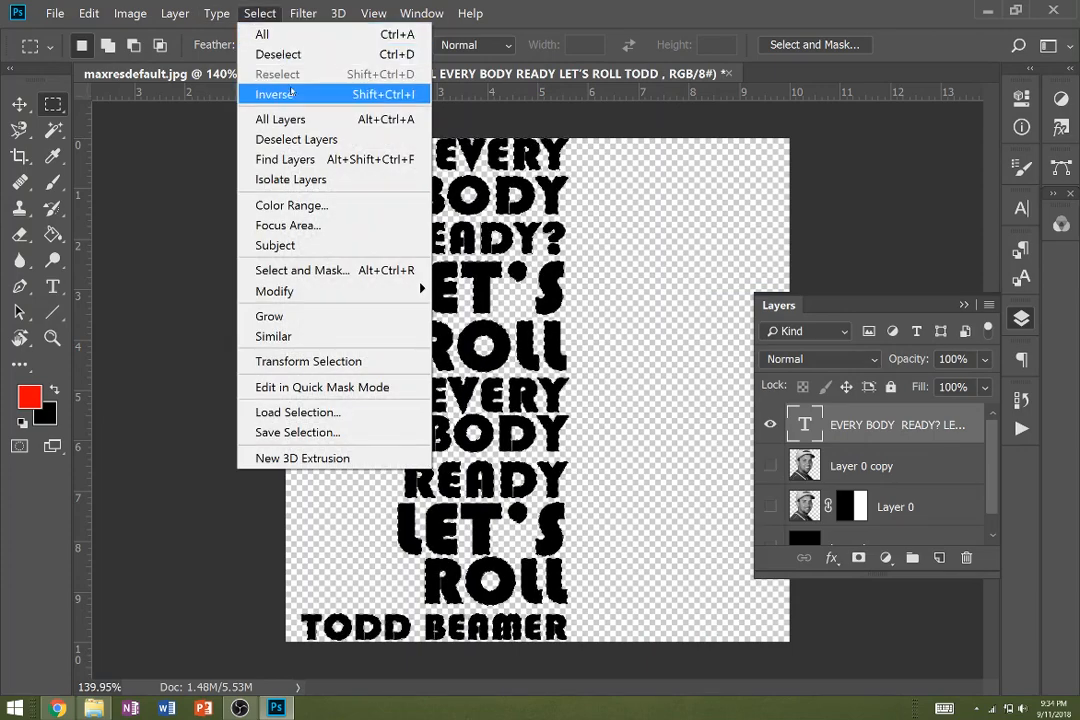
pyautogui.click(771, 427)
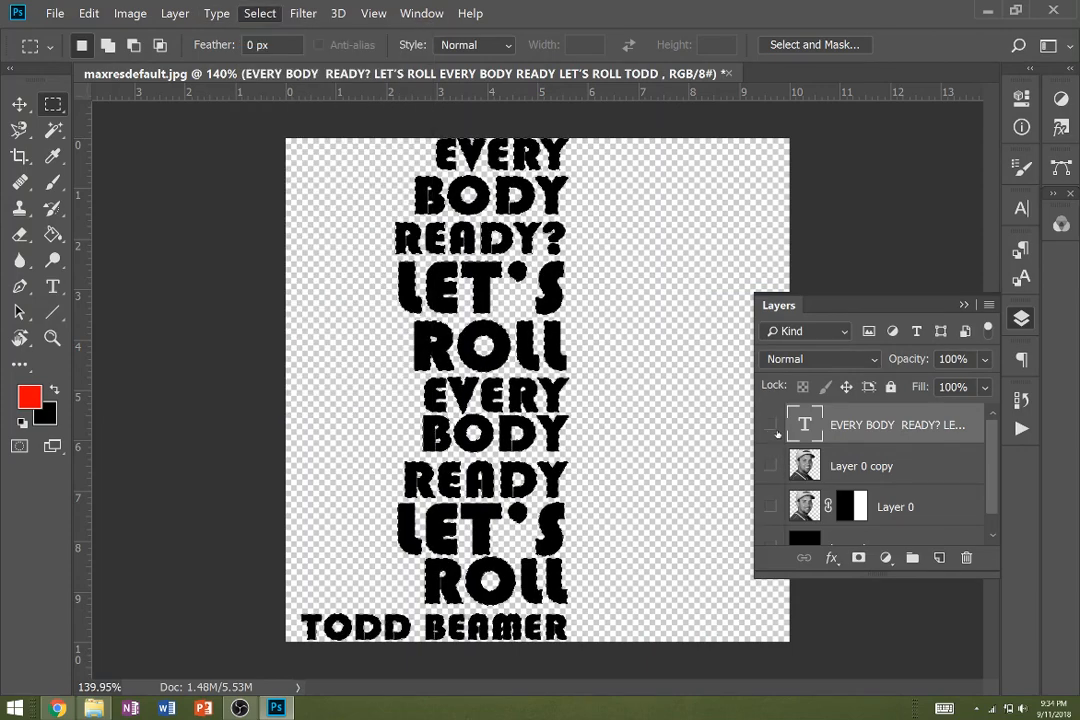
pyautogui.click(858, 464)
pyautogui.click(767, 462)
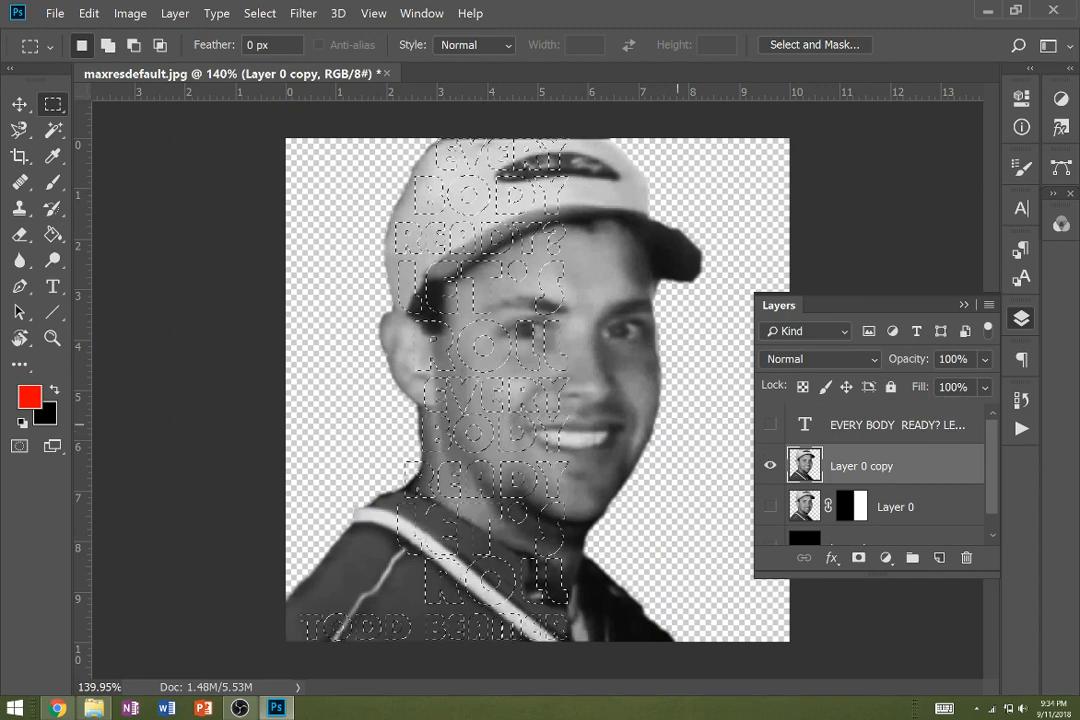
pyautogui.click(858, 558)
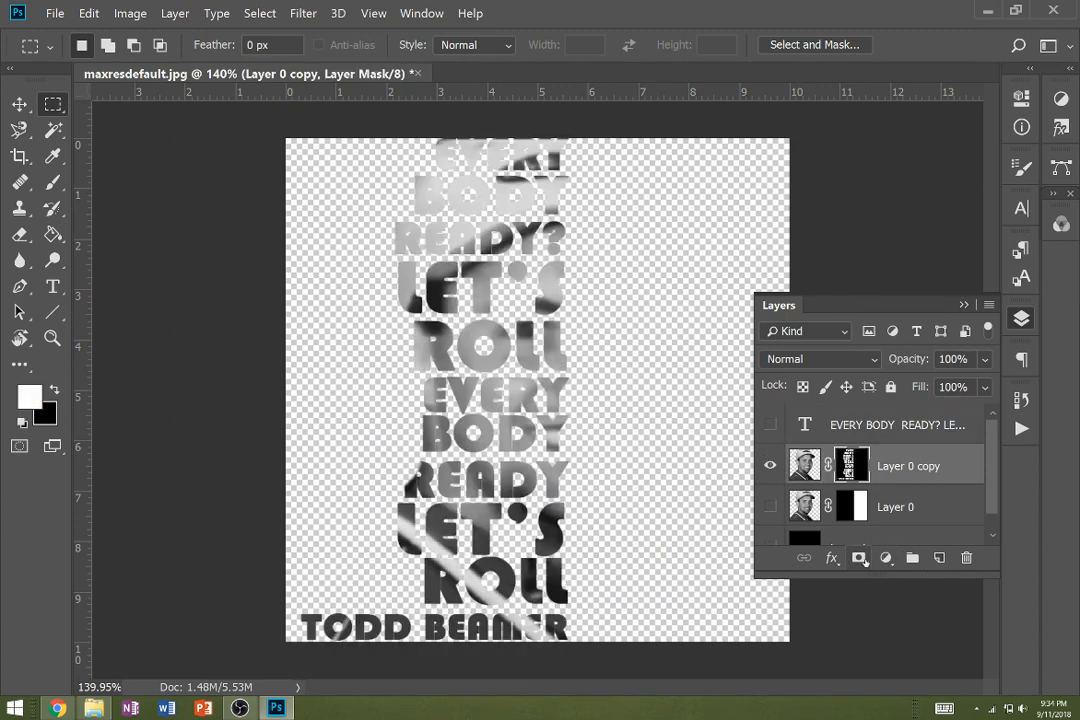
# - Turn on the visibility of the half-masked Layer 0 and the black layer beneath it, and collapse the layer list
pyautogui.click(771, 507)
pyautogui.click(771, 543)
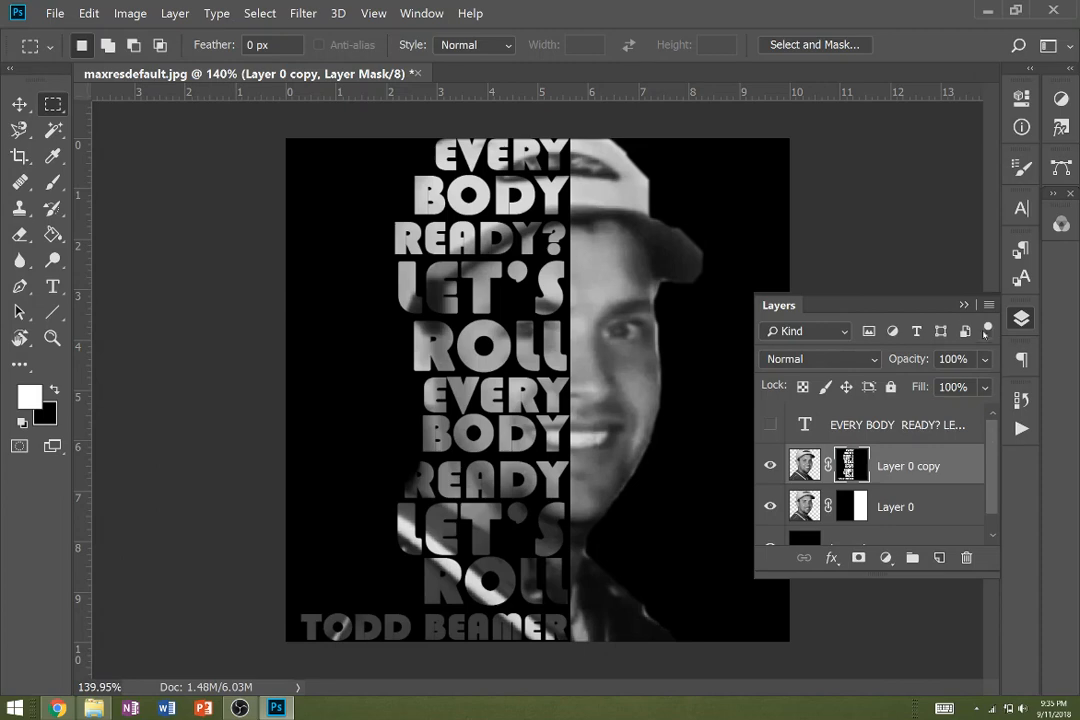
pyautogui.click(812, 258)
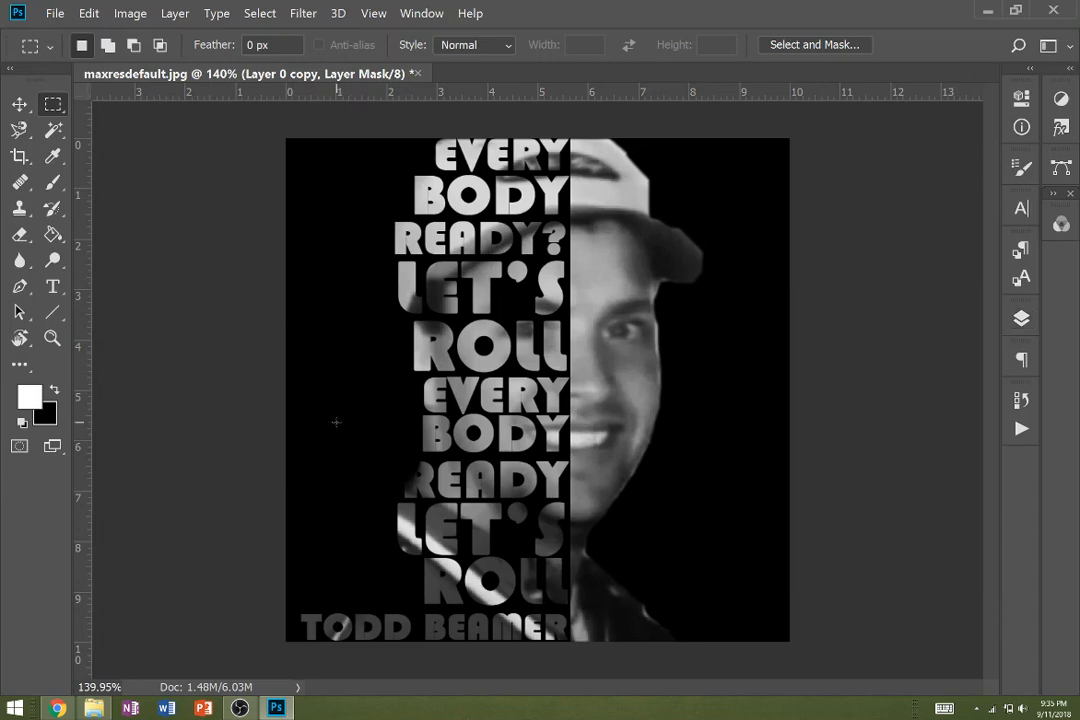
pyautogui.click(240, 708)
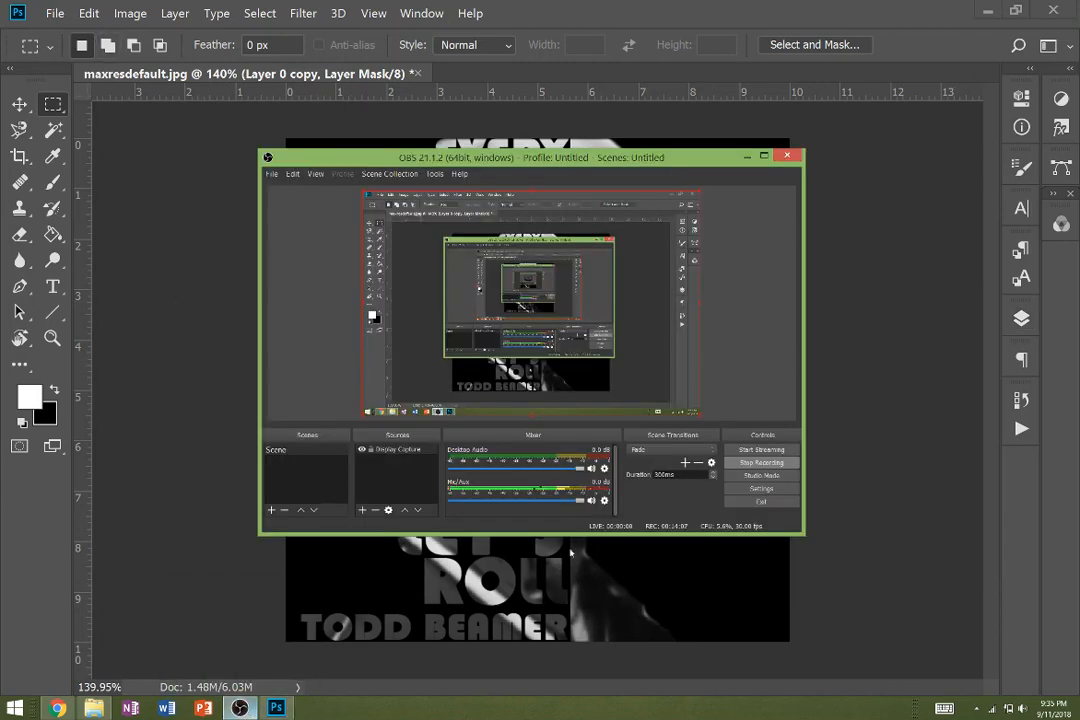